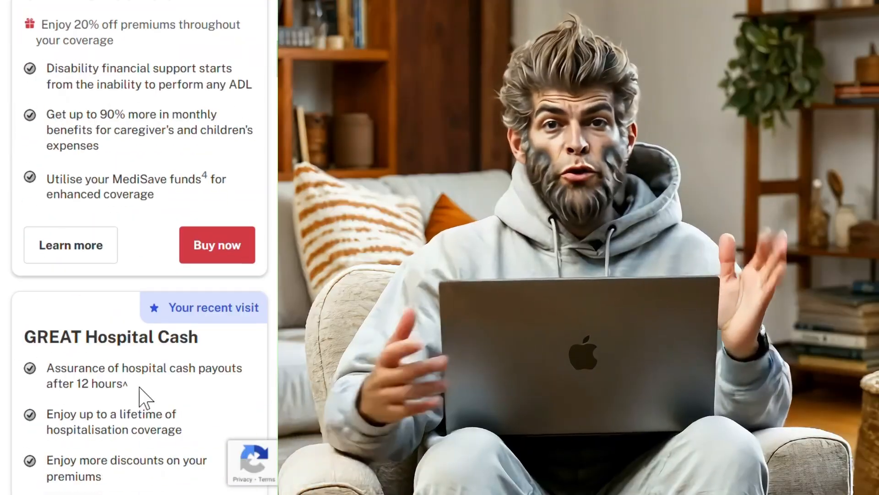
pyautogui.scroll(-15, 145, 239)
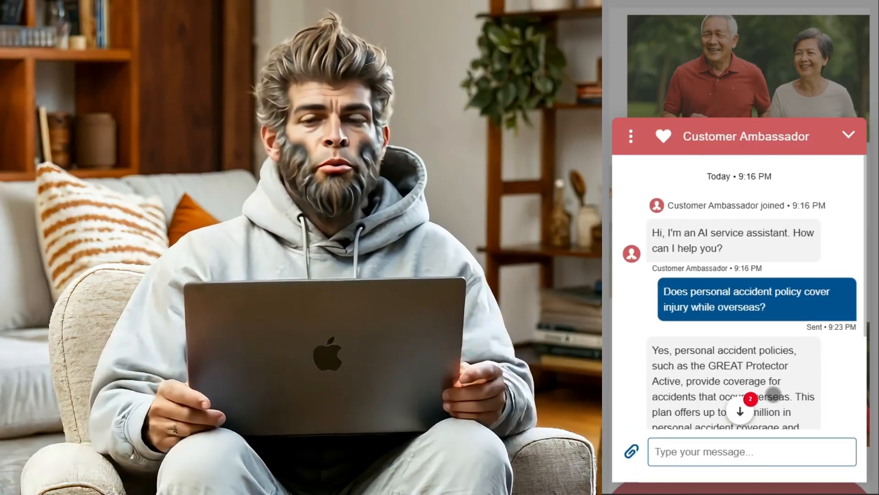
pyautogui.scroll(-3, 775, 340)
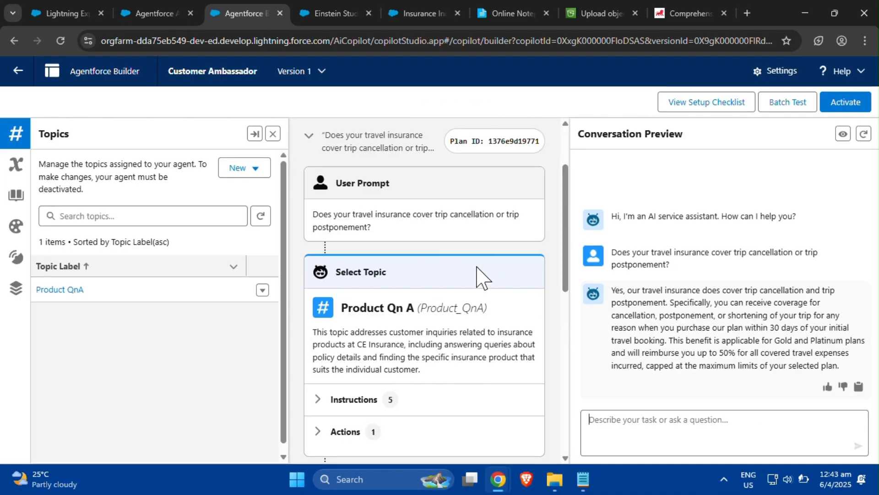
# - Hide the topics panel and review the reasoning plan for the travel insurance question
pyautogui.click(273, 134)
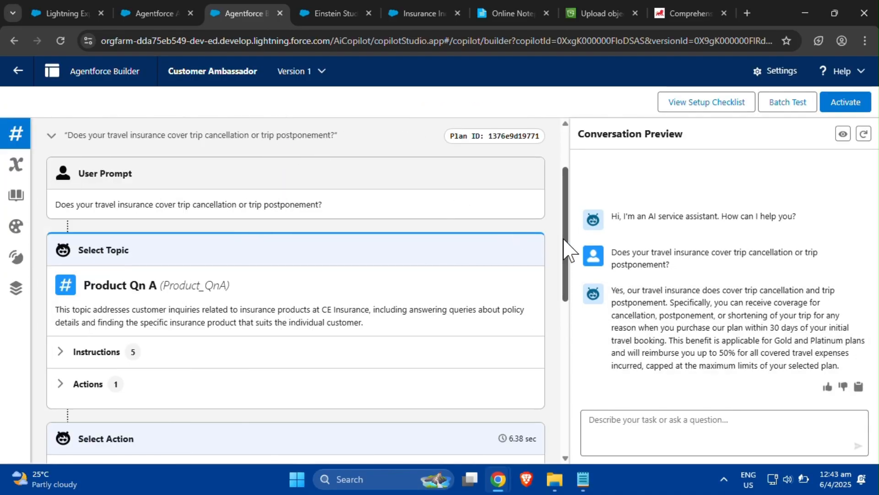
pyautogui.scroll(-2, 568, 250)
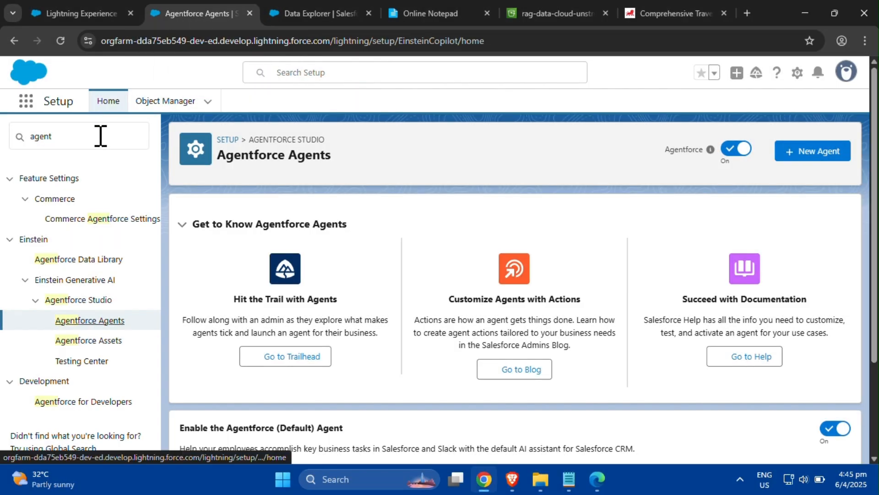
# - Search Setup for omni-channel and open Omni-Channel Settings
pyautogui.moveTo(98, 135); pyautogui.dragTo(24, 136)
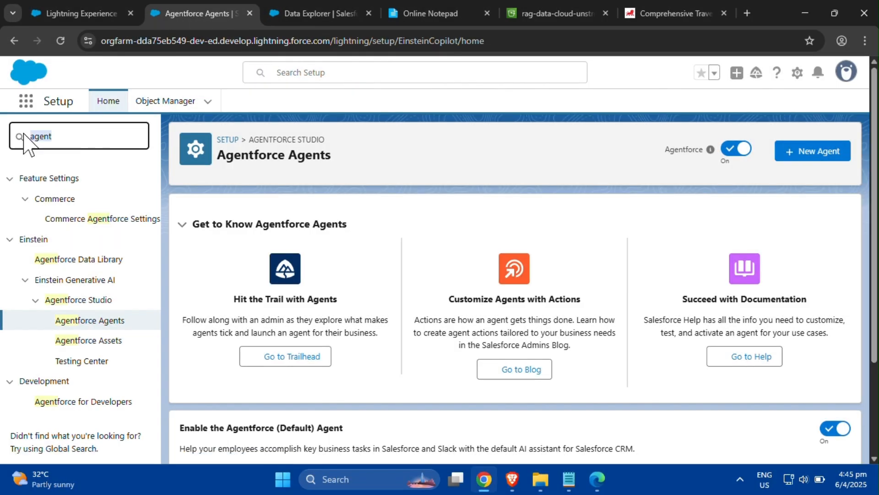
pyautogui.write('omni')
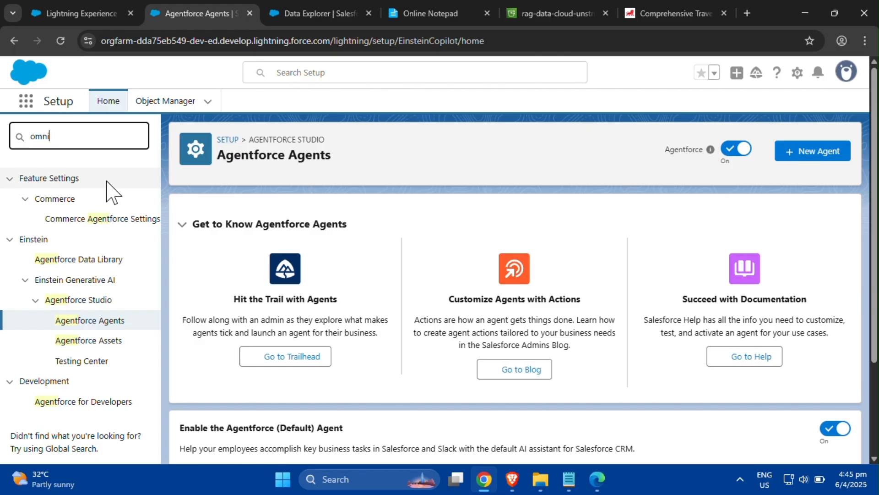
pyautogui.write('-cha')
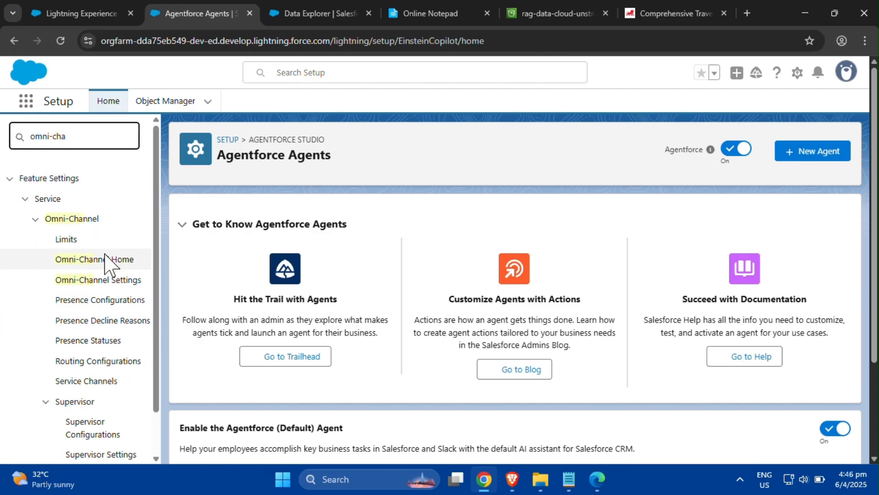
pyautogui.click(104, 285)
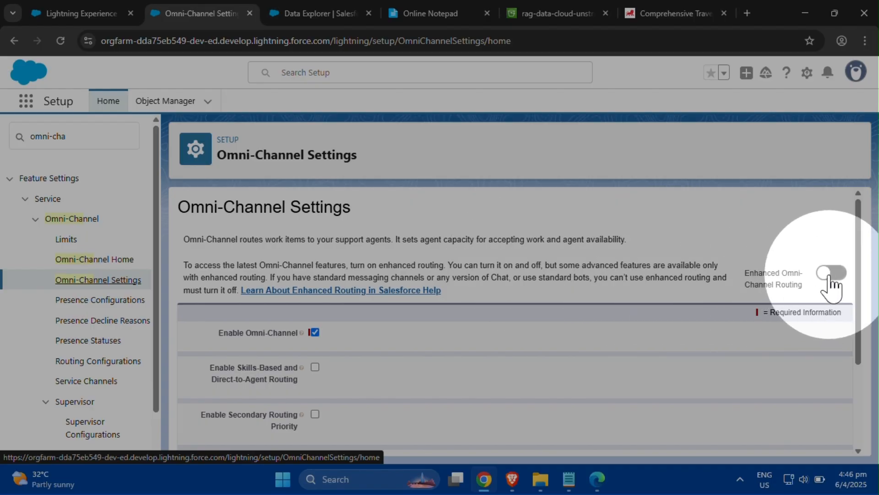
# - Turn on Enhanced Omni-Channel Routing, agreeing to and accepting the terms and conditions
pyautogui.click(830, 274)
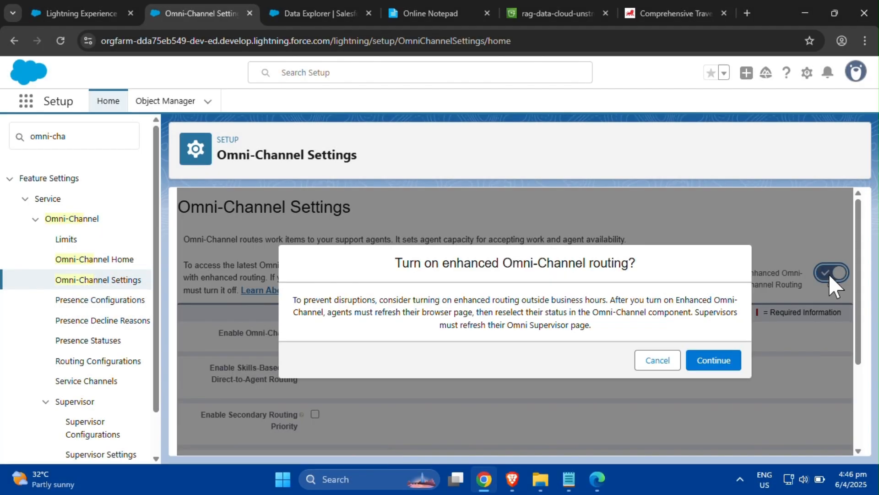
pyautogui.click(728, 364)
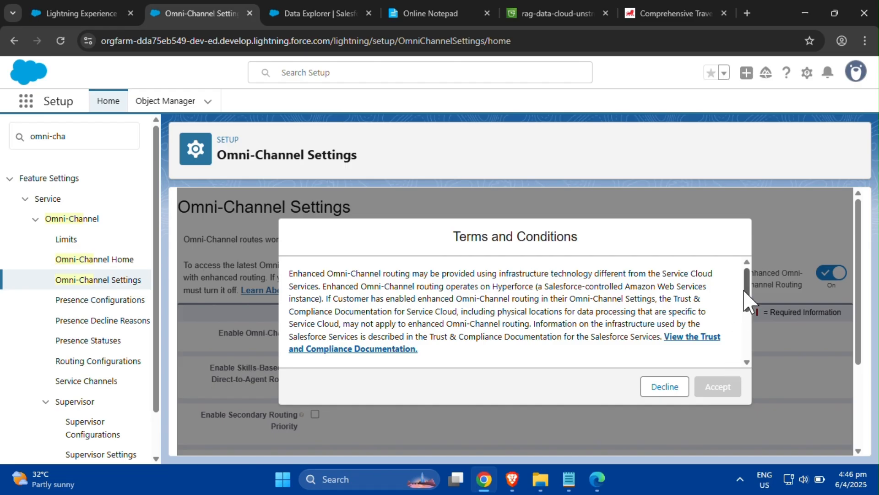
pyautogui.moveTo(744, 291); pyautogui.dragTo(745, 341)
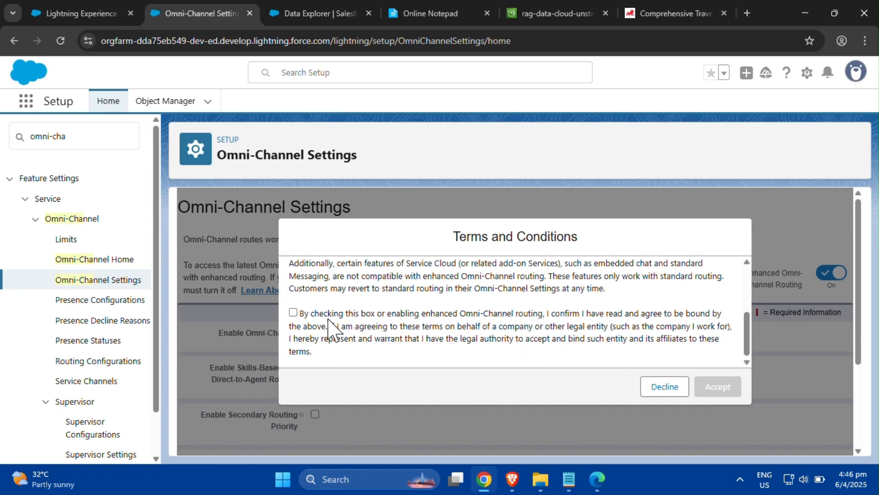
pyautogui.click(293, 312)
pyautogui.click(726, 394)
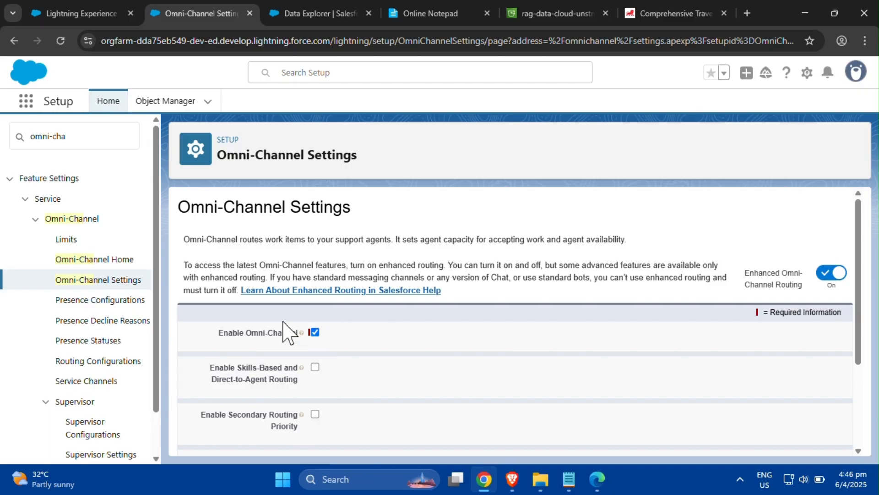
# - Search Setup for messaging and open Messaging Settings
pyautogui.click(80, 140)
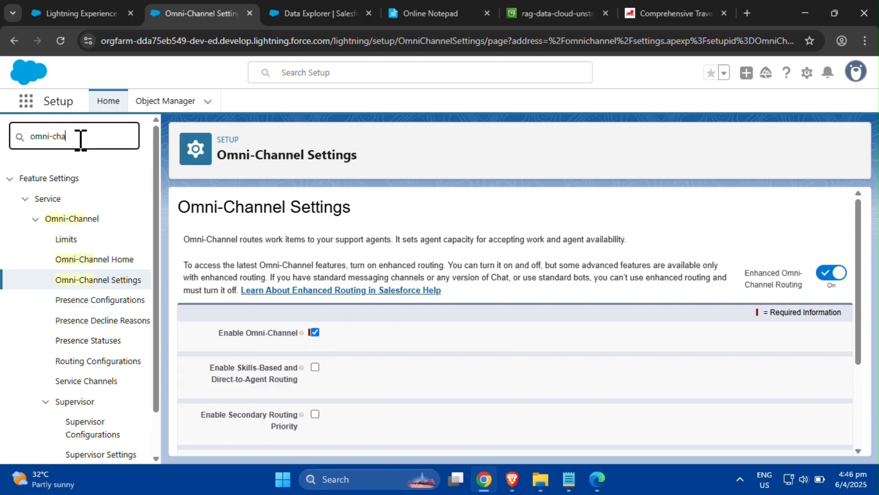
pyautogui.press('BackSpace')
pyautogui.press('BackSpace')
pyautogui.press('BackSpace')
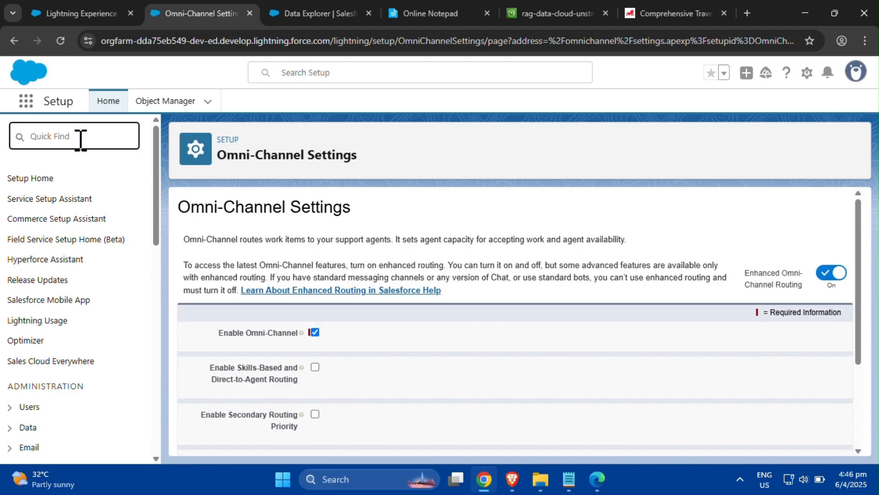
pyautogui.write('mr')
pyautogui.press('BackSpace')
pyautogui.write('e')
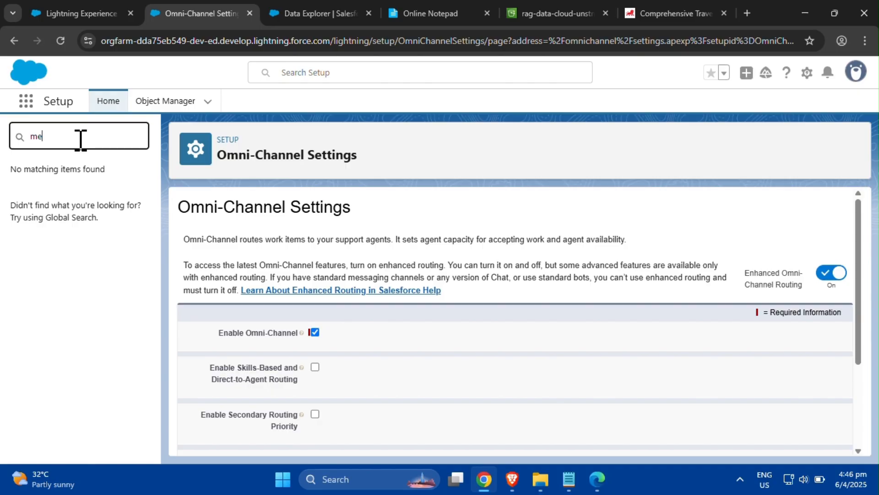
pyautogui.write('ssaging')
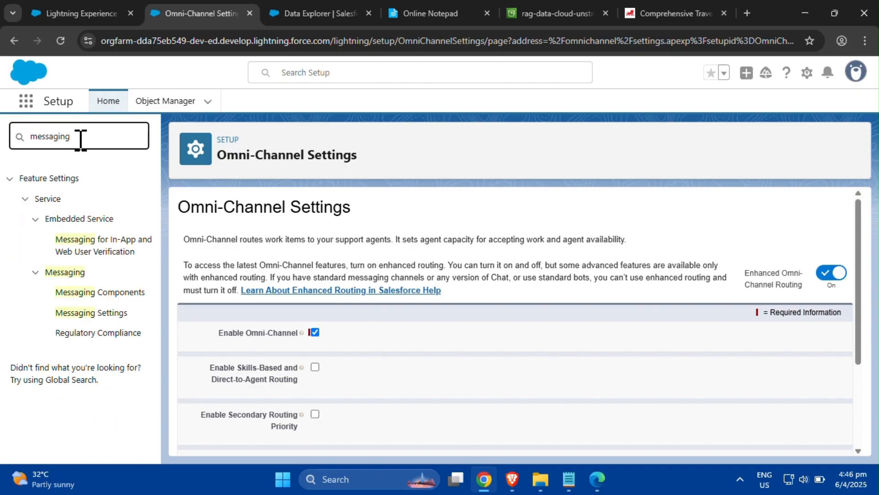
pyautogui.click(121, 312)
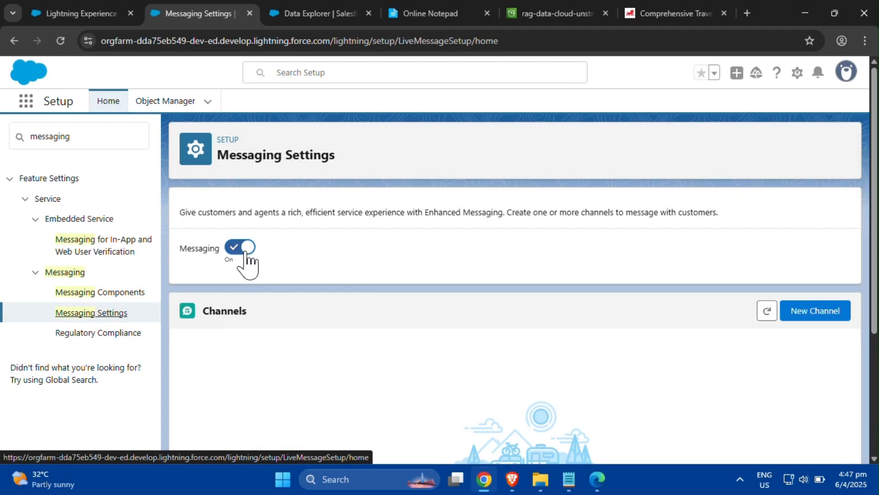
# - Search Setup for routing configurations and open the Routing Configurations page
pyautogui.click(106, 137)
pyautogui.hotkey('ctrl', 'a')
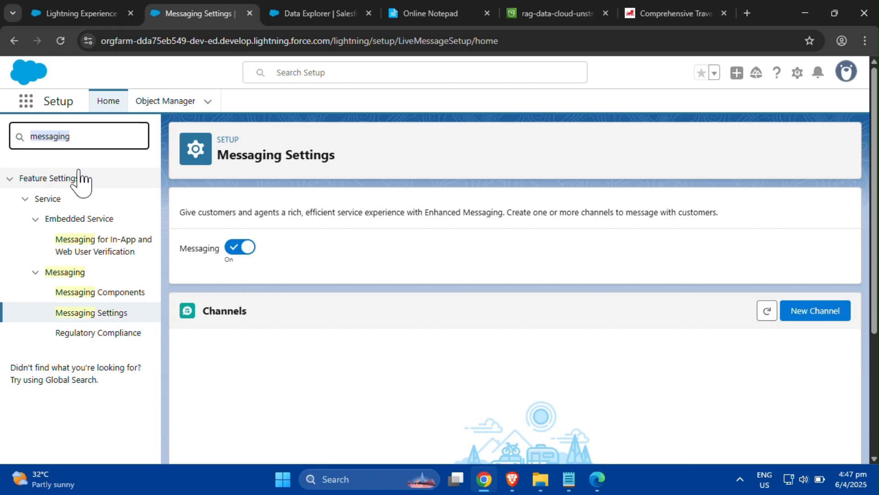
pyautogui.write('routing ')
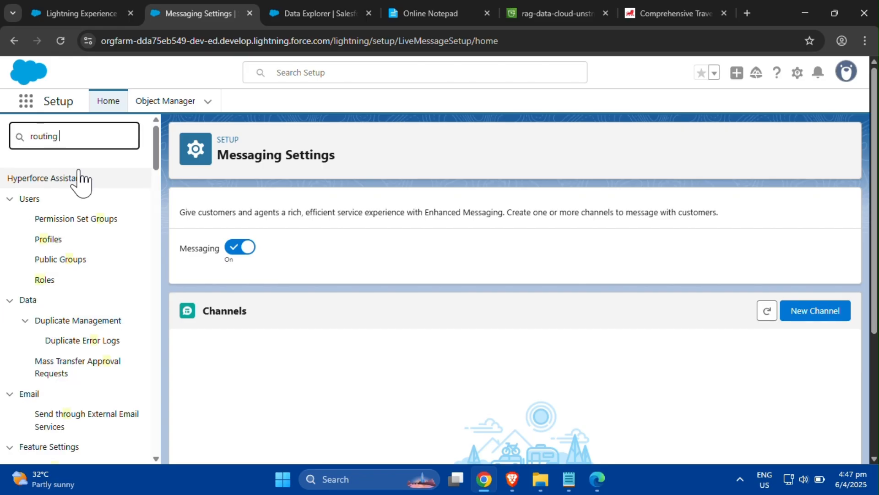
pyautogui.write('confi')
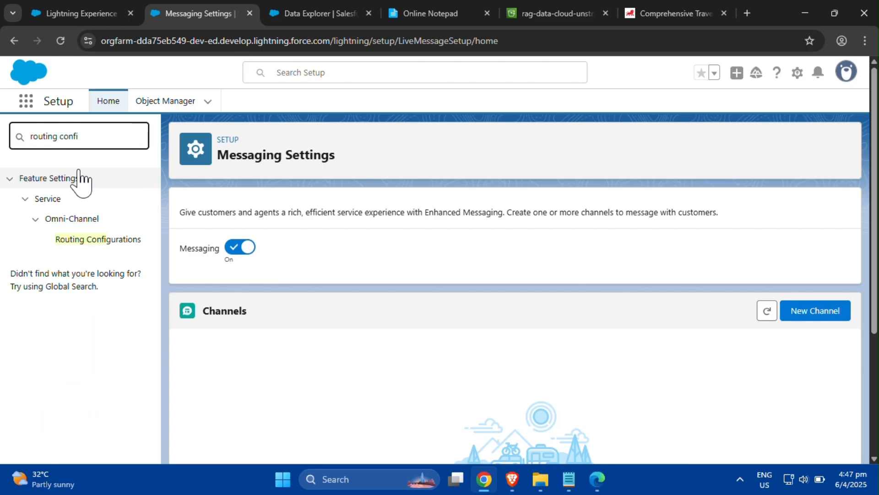
pyautogui.click(122, 240)
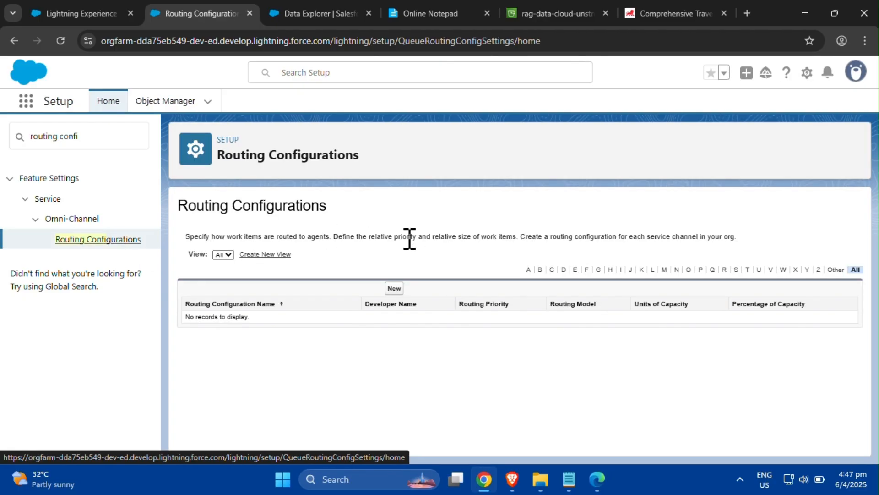
# - Start a new routing configuration named AI Agent Routing Configuration with developer name AI_Agent_Routing_Configuration
pyautogui.click(396, 290)
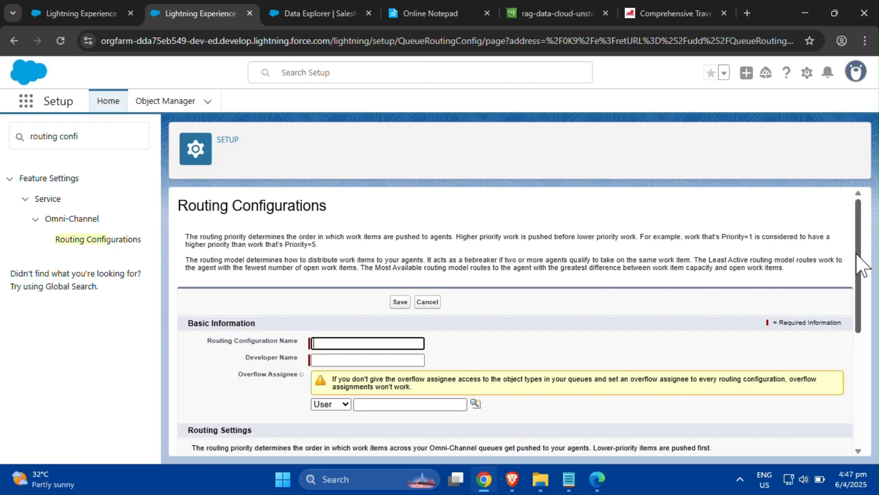
pyautogui.moveTo(864, 264); pyautogui.dragTo(863, 326)
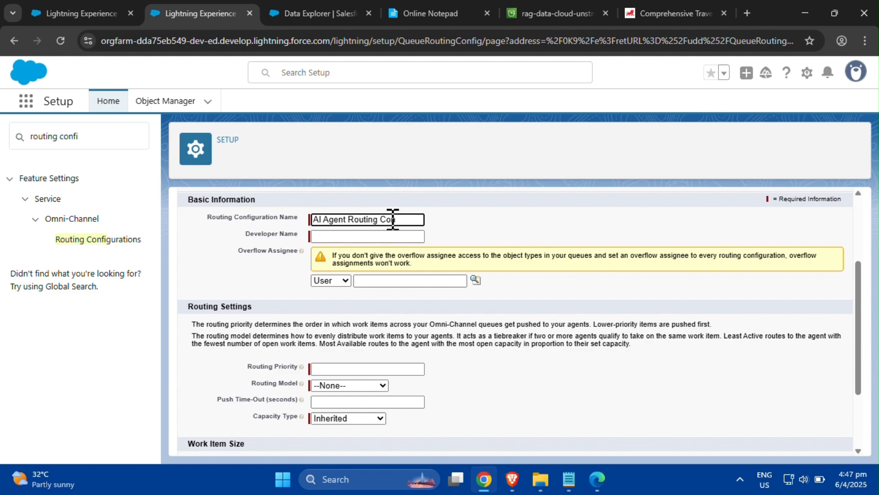
pyautogui.write('iguration')
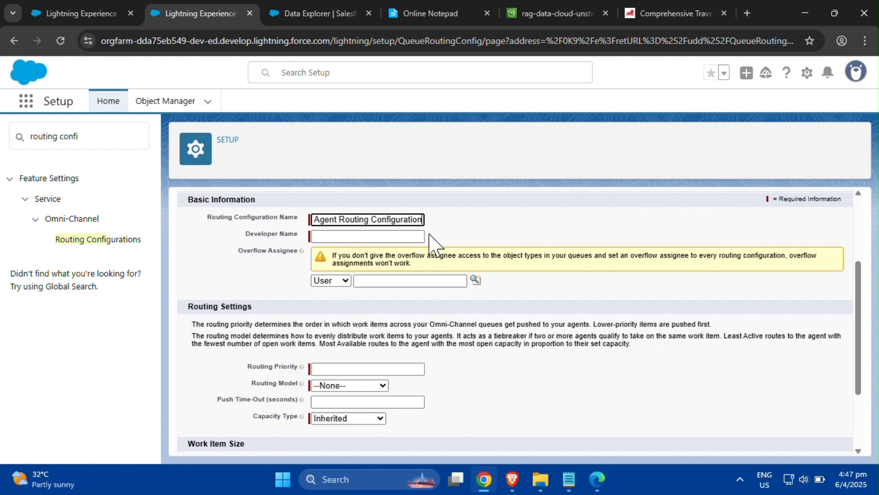
pyautogui.click(424, 236)
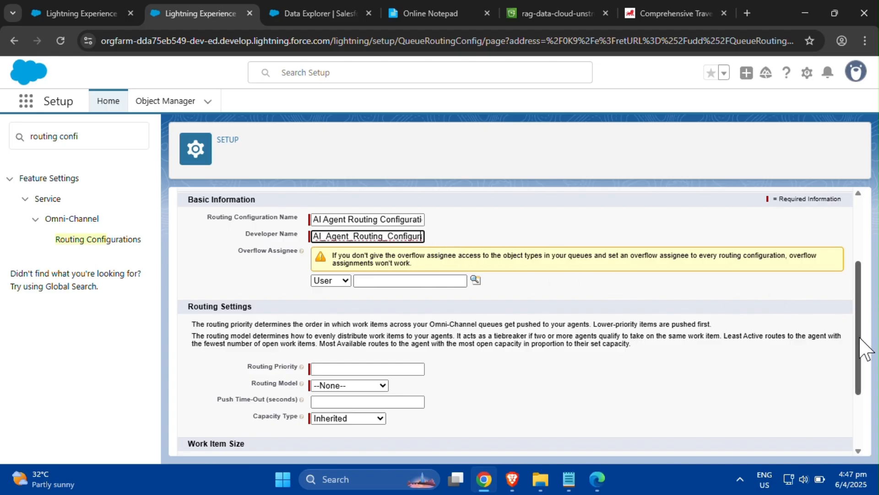
# - Set routing priority 1, routing model Most Available, units of capacity 2, and save the configuration
pyautogui.scroll(-2, 860, 387)
pyautogui.click(379, 269)
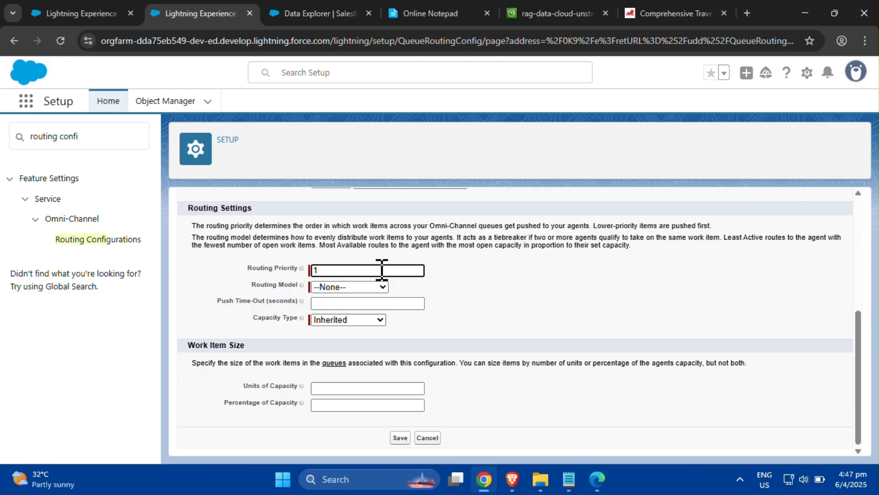
pyautogui.click(383, 287)
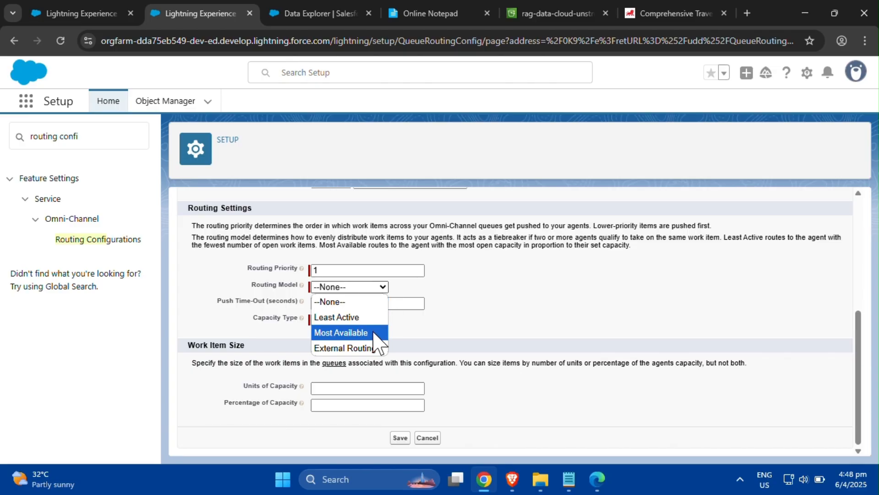
pyautogui.click(341, 332)
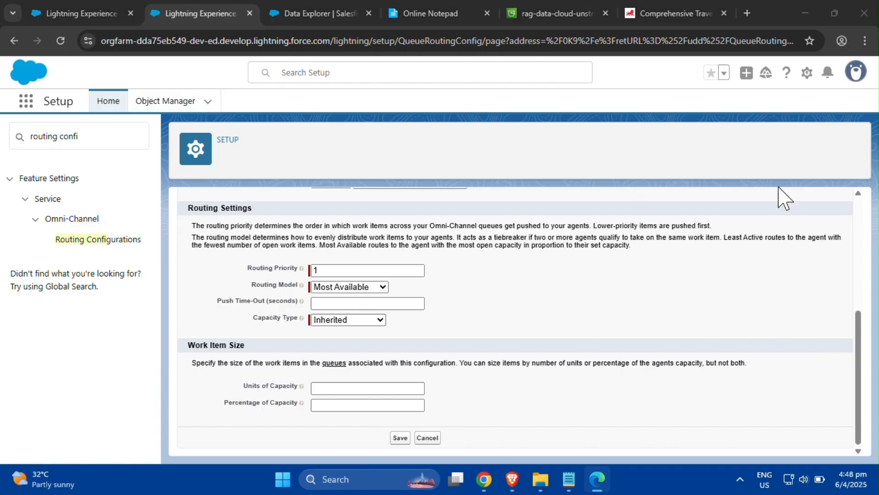
pyautogui.click(400, 389)
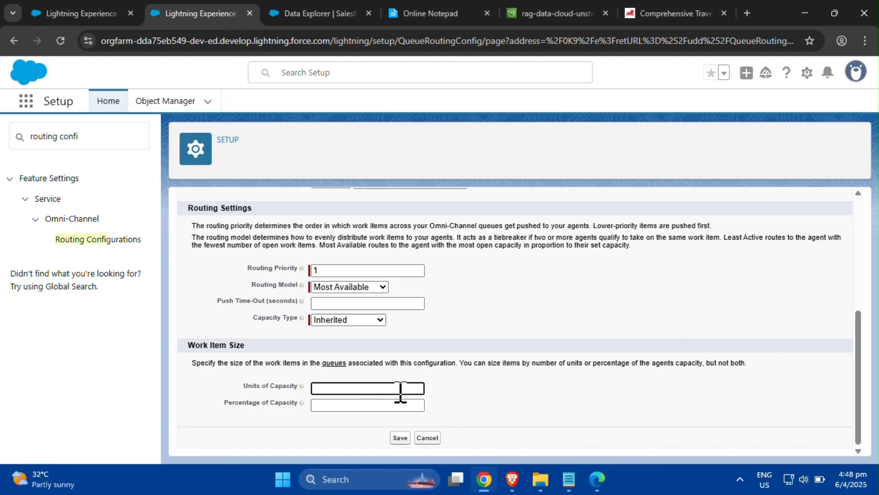
pyautogui.click(453, 402)
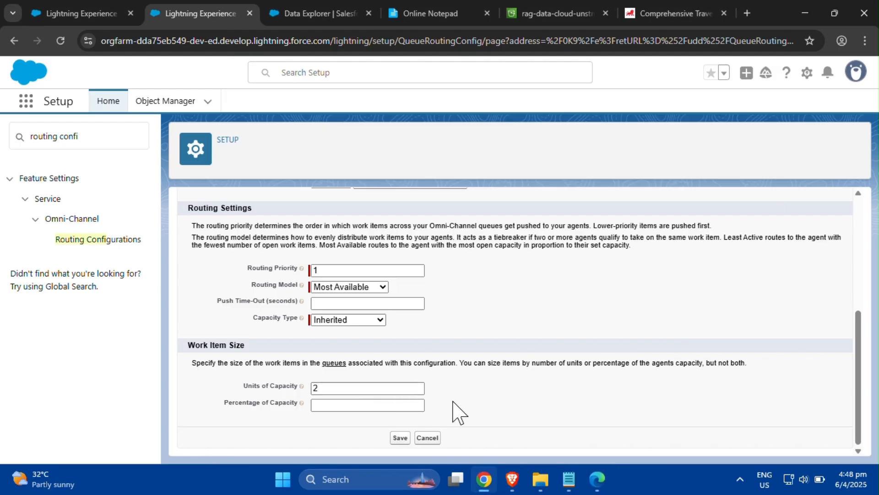
pyautogui.click(400, 437)
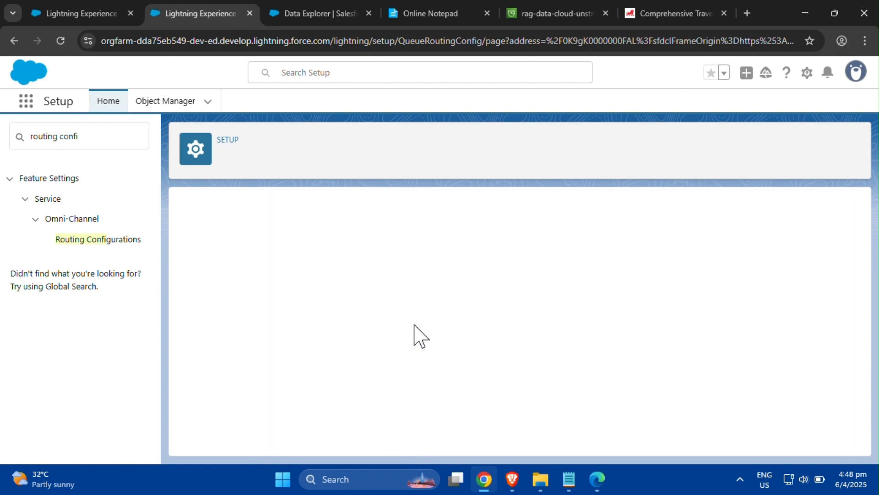
pyautogui.click(0, 81)
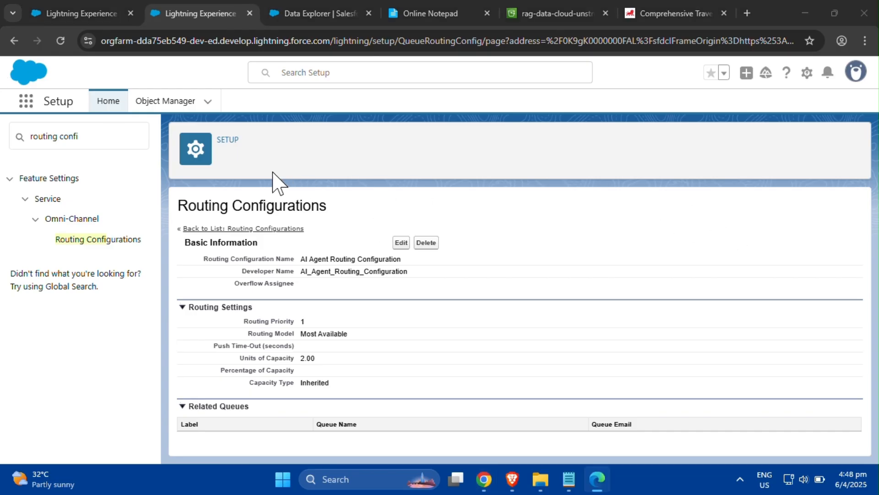
# - Search Setup for queue and open the Queues page
pyautogui.moveTo(114, 137); pyautogui.dragTo(1, 153)
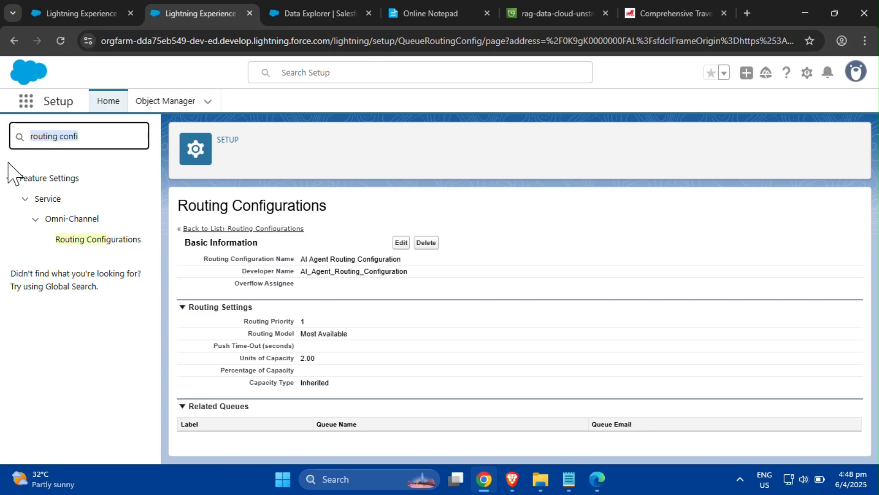
pyautogui.write('oueue')
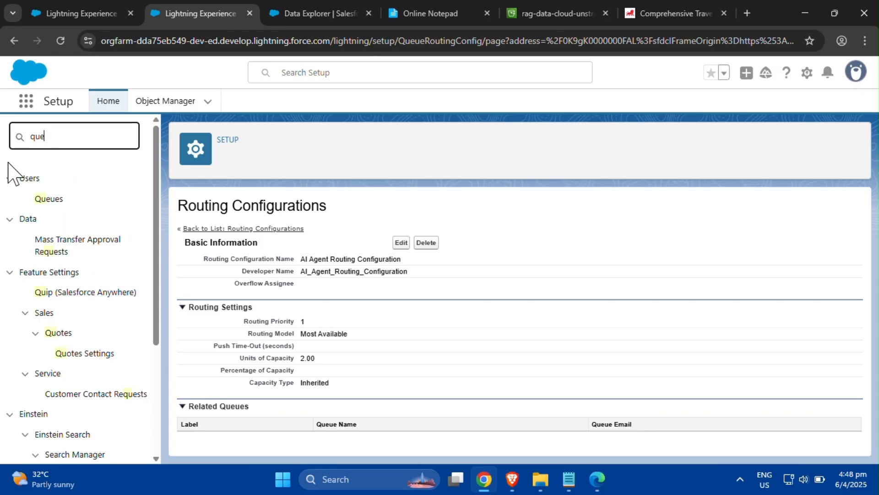
pyautogui.click(51, 199)
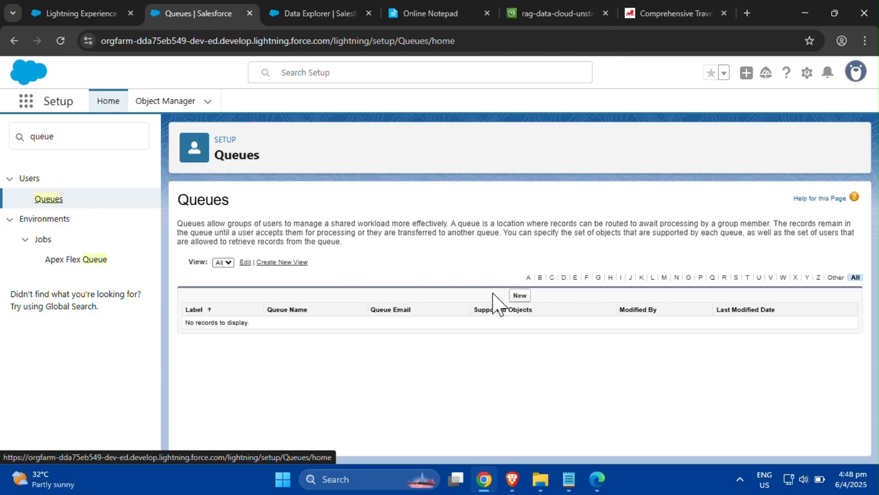
# - Start a new queue labelled Messaging Queue with queue name Messaging_Queue
pyautogui.click(520, 296)
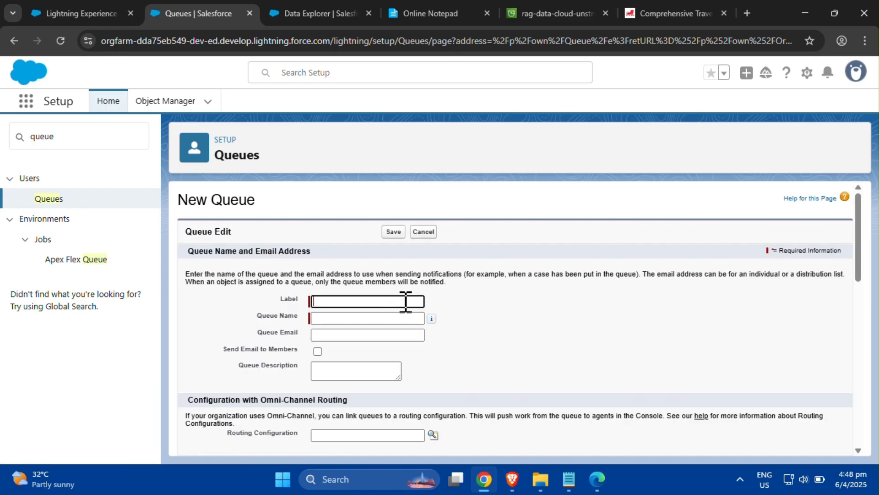
pyautogui.write('Messaging Queue')
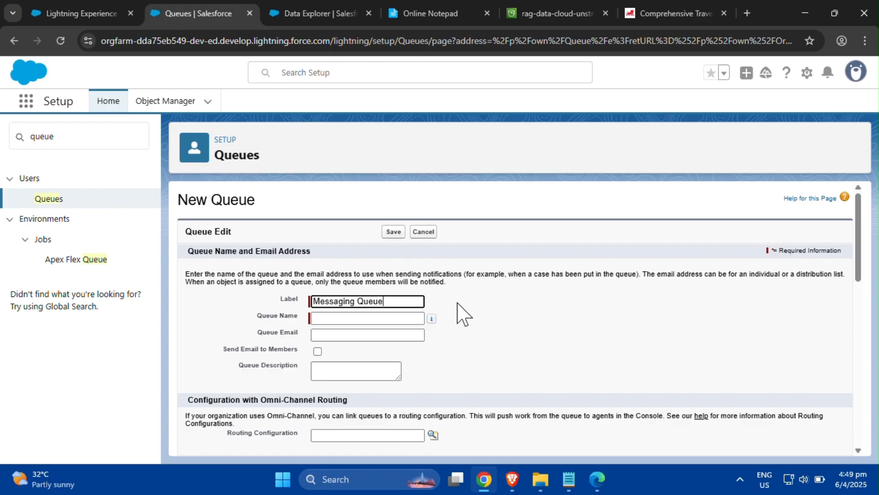
pyautogui.click(407, 331)
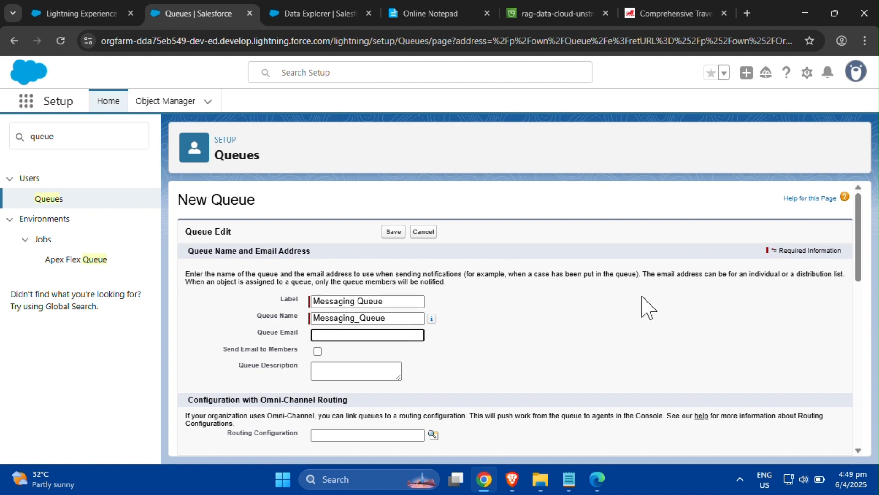
# - Link the queue to the AI_Agent_Routing_Configuration routing configuration through the lookup
pyautogui.moveTo(860, 262); pyautogui.dragTo(861, 302)
pyautogui.click(397, 294)
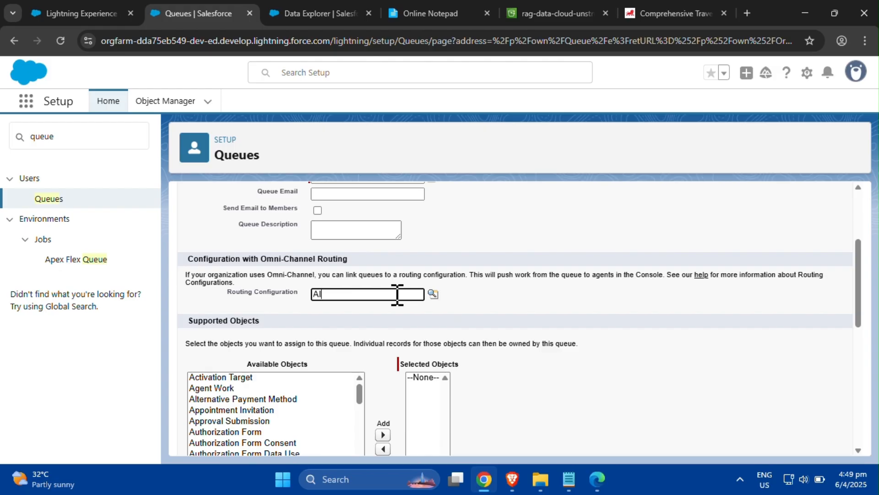
pyautogui.click(433, 293)
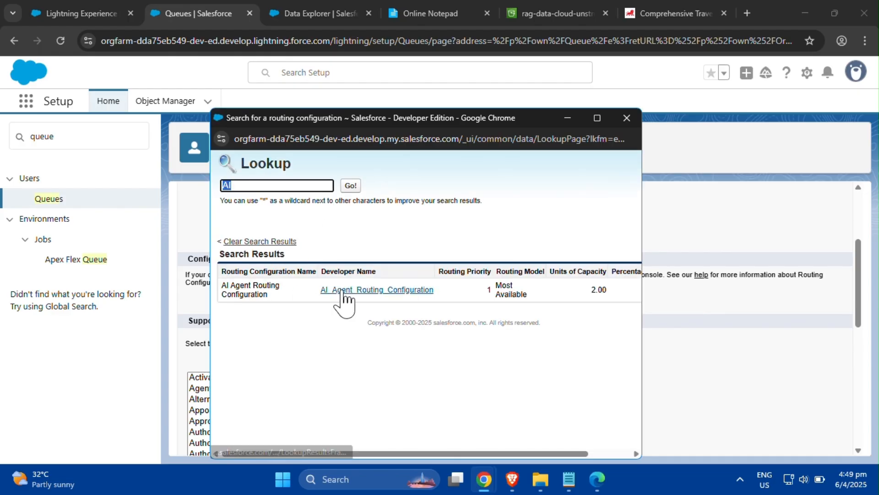
pyautogui.click(342, 293)
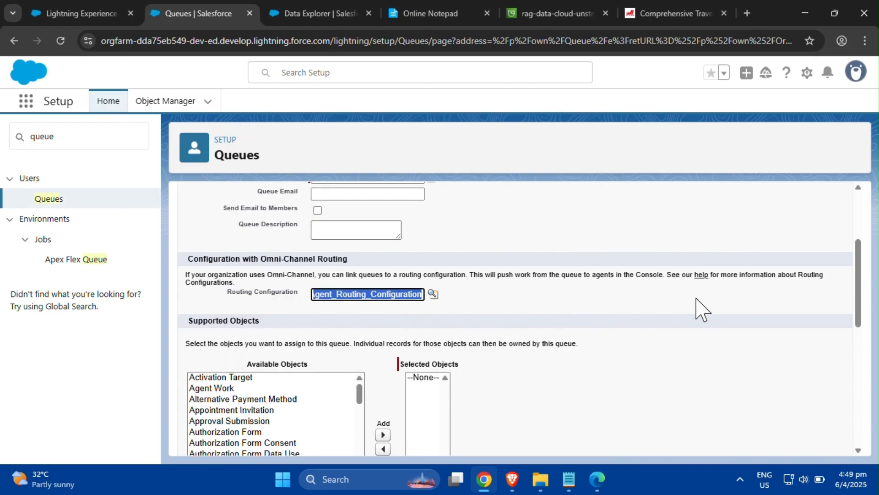
# - Add Messaging Session to the queue's supported objects
pyautogui.moveTo(863, 302); pyautogui.dragTo(864, 337)
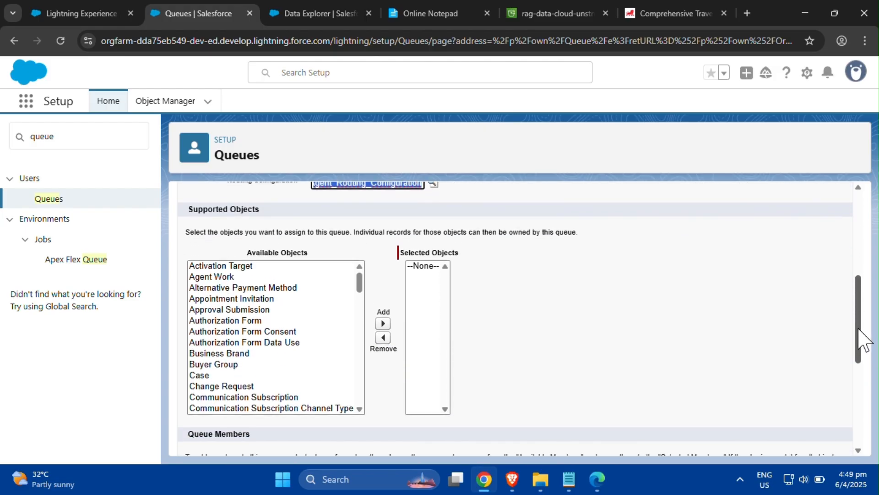
pyautogui.click(360, 282)
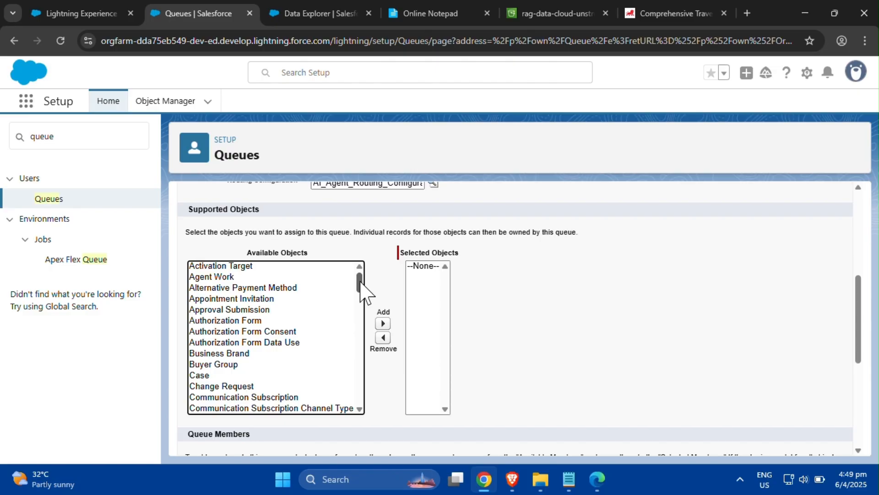
pyautogui.moveTo(360, 287); pyautogui.dragTo(361, 295)
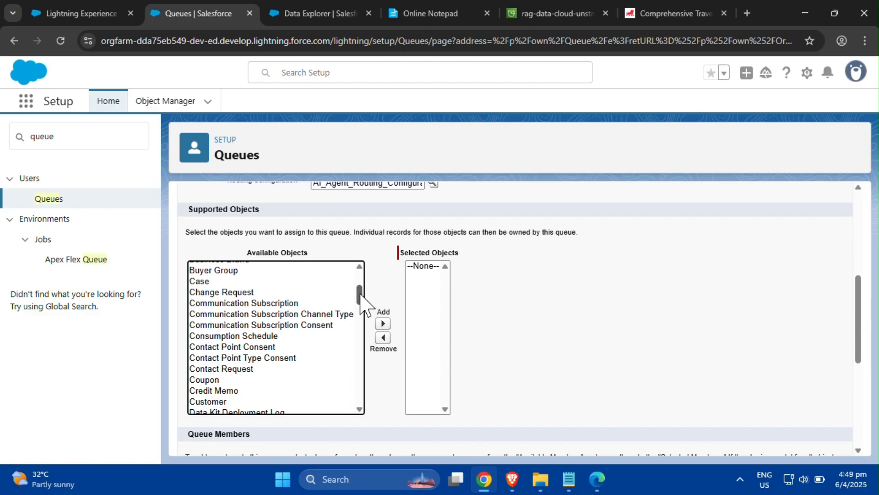
pyautogui.moveTo(361, 296); pyautogui.dragTo(360, 353)
pyautogui.click(270, 326)
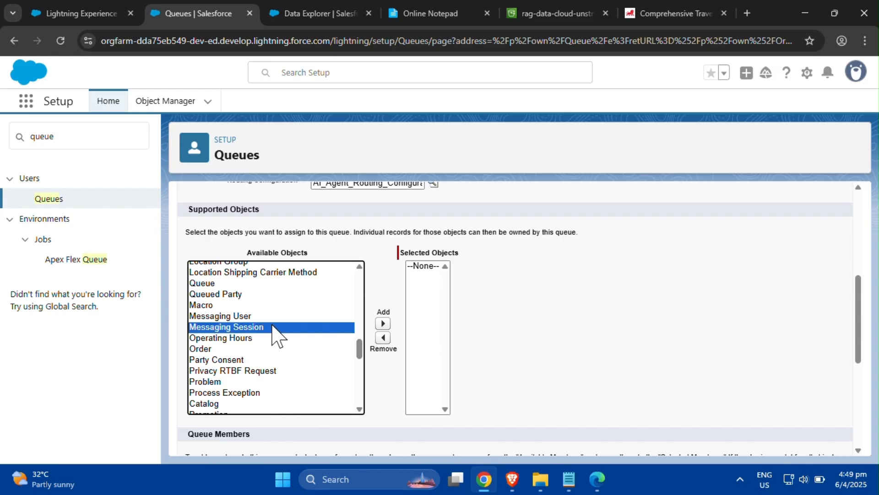
pyautogui.click(382, 324)
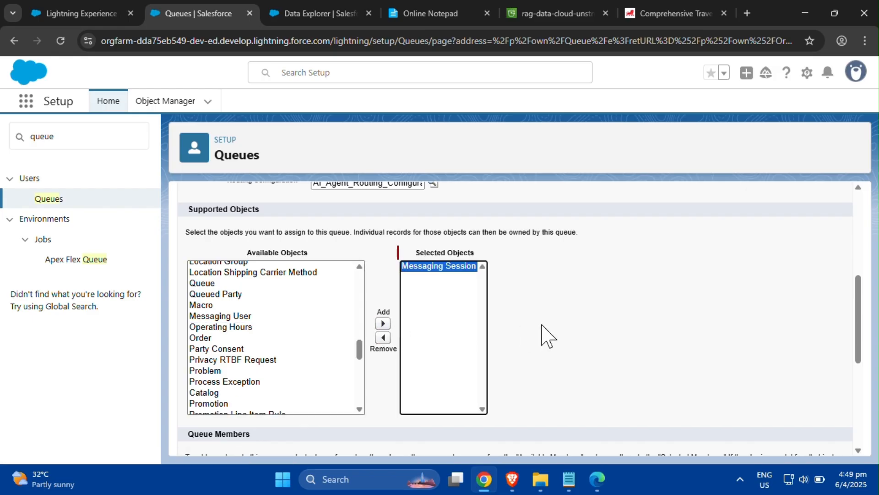
# - Add the first listed user as a queue member and save the Messaging Queue
pyautogui.moveTo(860, 328); pyautogui.dragTo(861, 406)
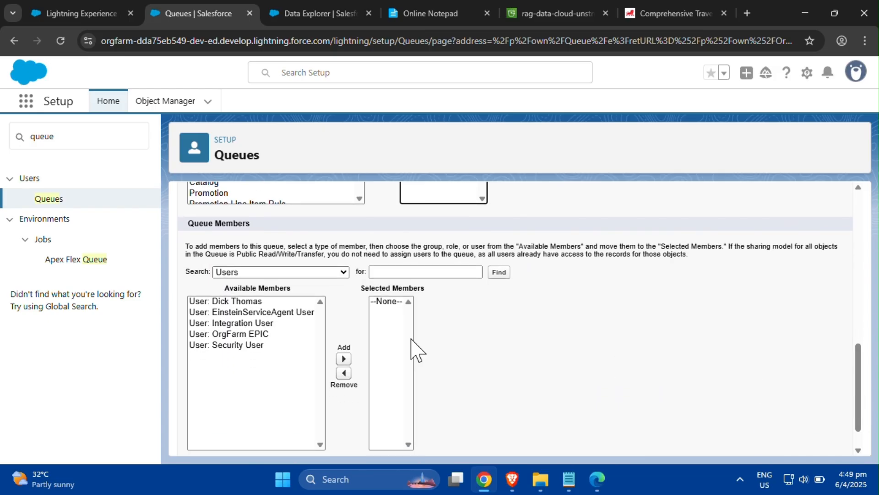
pyautogui.click(269, 302)
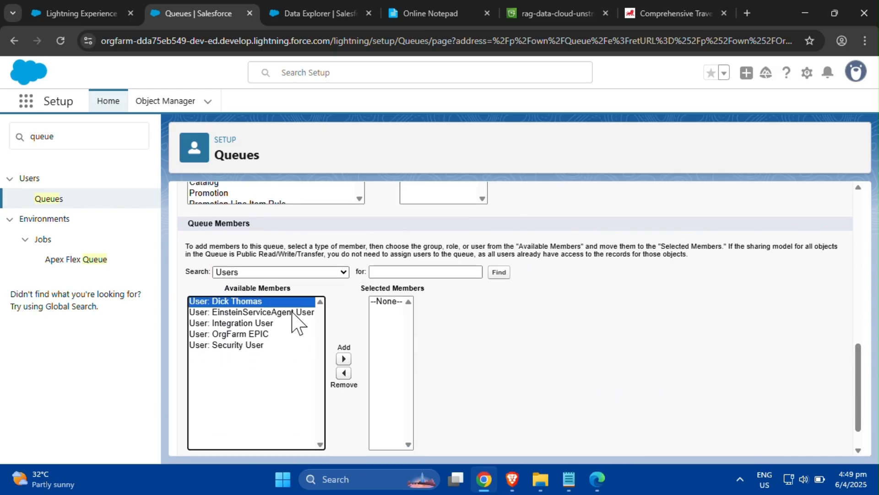
pyautogui.click(344, 359)
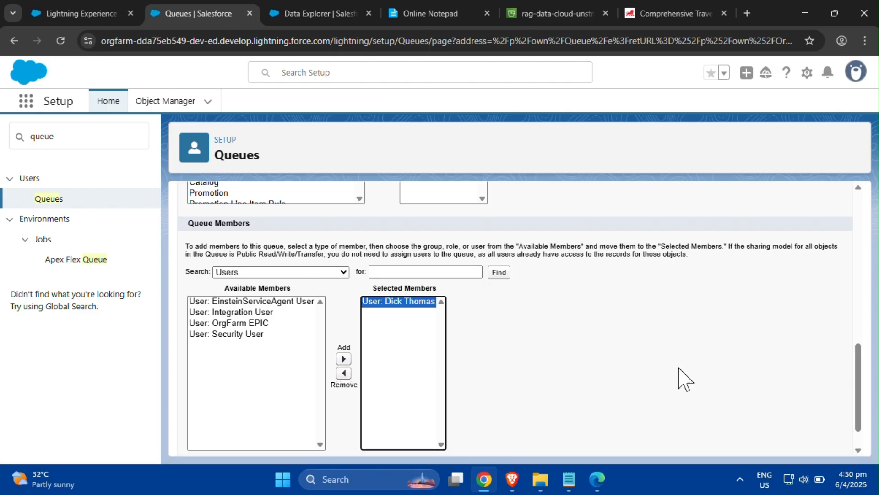
pyautogui.scroll(-1, 862, 387)
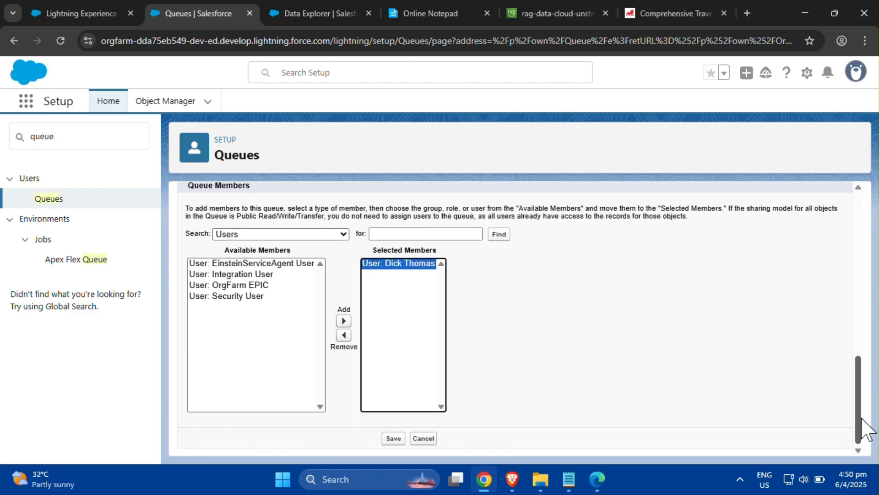
pyautogui.click(393, 438)
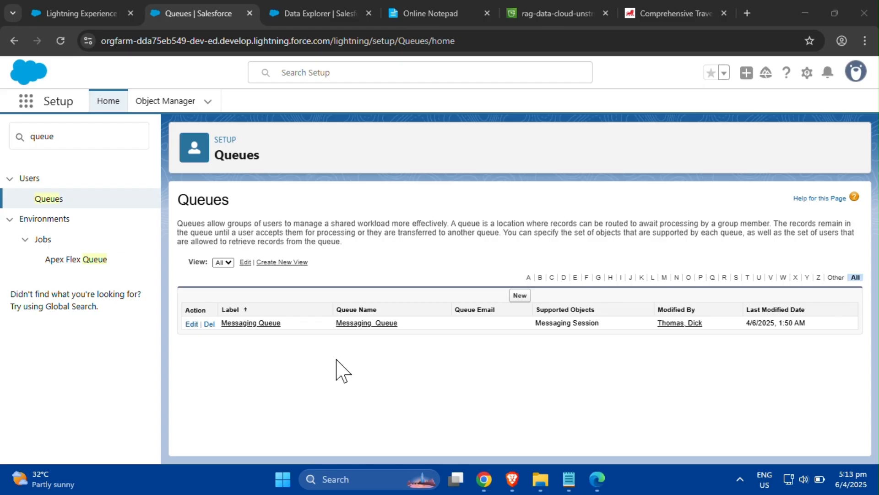
# - Search Setup for presence and open the Presence Statuses page
pyautogui.doubleClick(83, 139)
pyautogui.write('p')
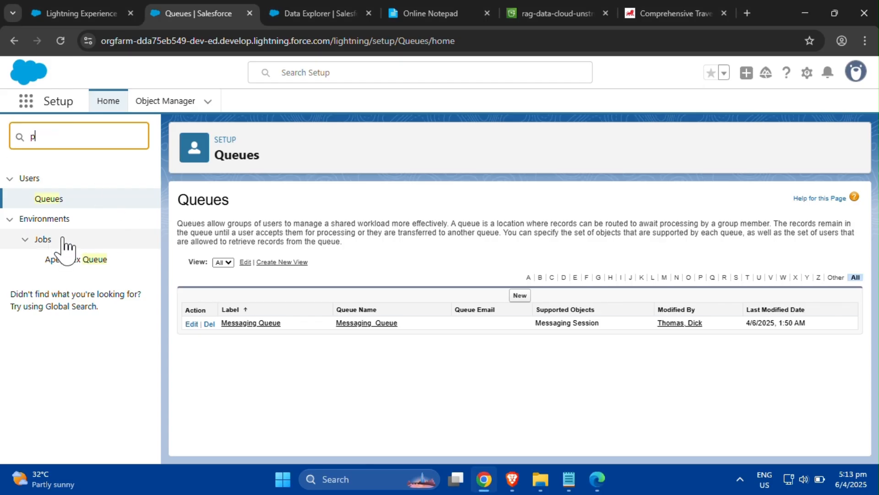
pyautogui.write('resen')
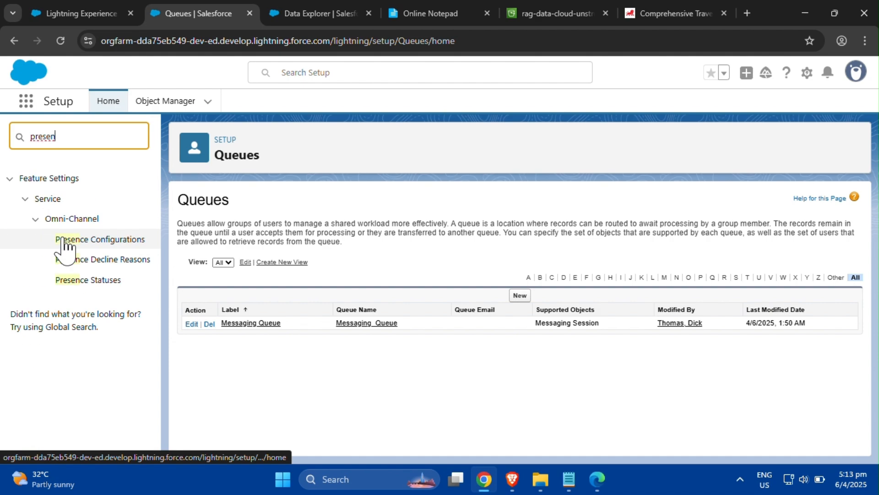
pyautogui.write('ce')
pyautogui.click(101, 280)
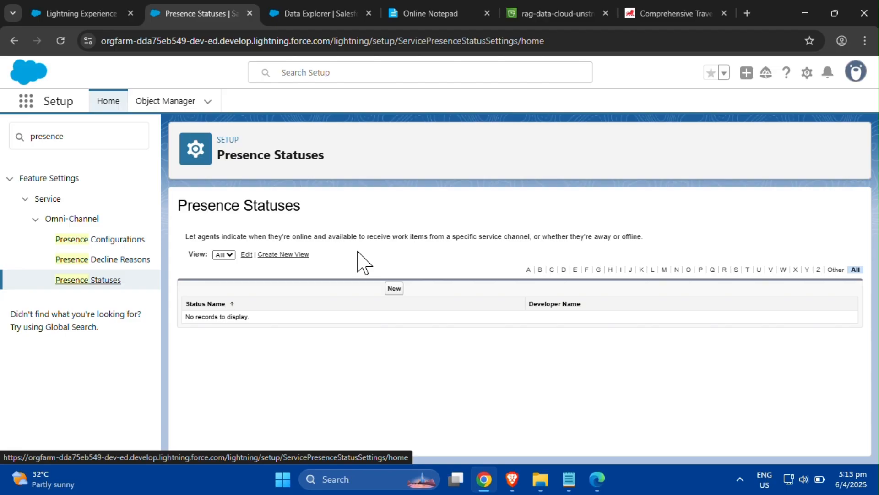
# - Start a new presence status named Available with developer name Available
pyautogui.click(394, 288)
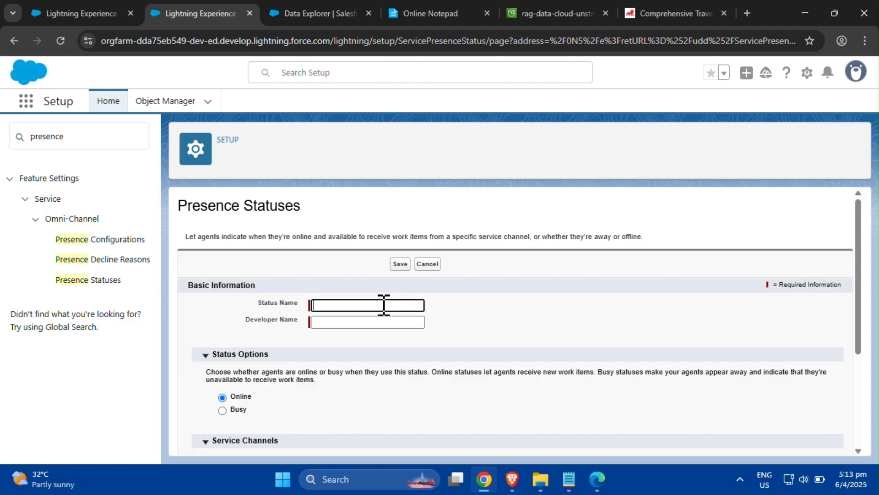
pyautogui.press('Tab')
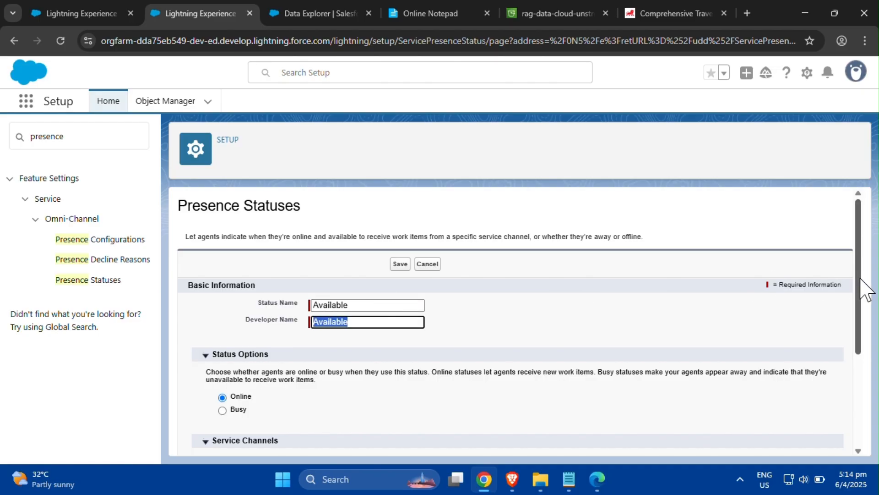
# - Assign the Messaging service channel to the Available status, save it, and return to the status list
pyautogui.moveTo(863, 284); pyautogui.dragTo(863, 364)
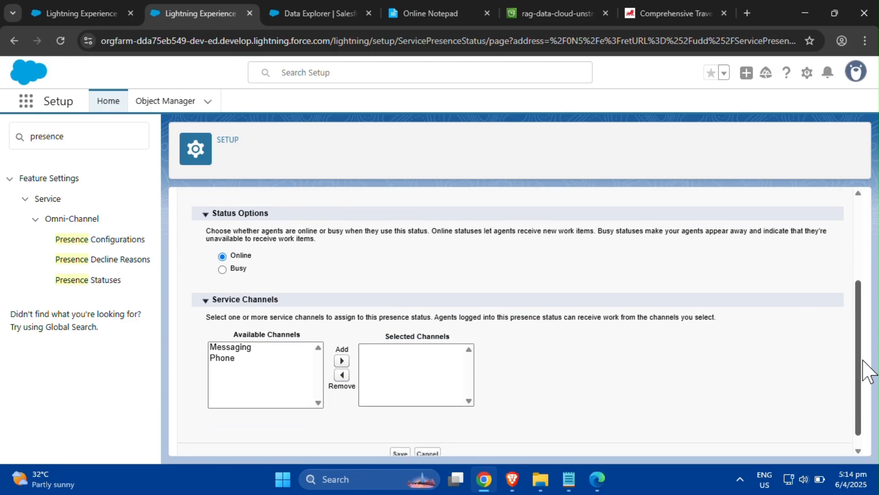
pyautogui.click(266, 348)
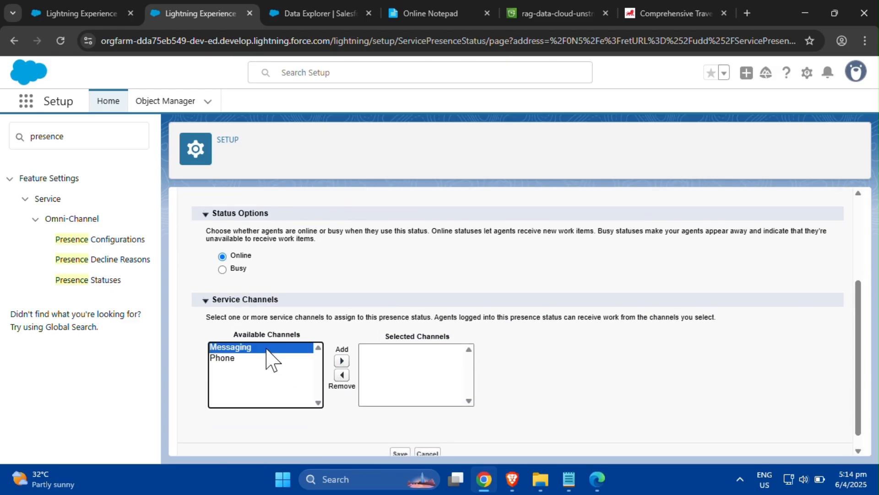
pyautogui.click(343, 362)
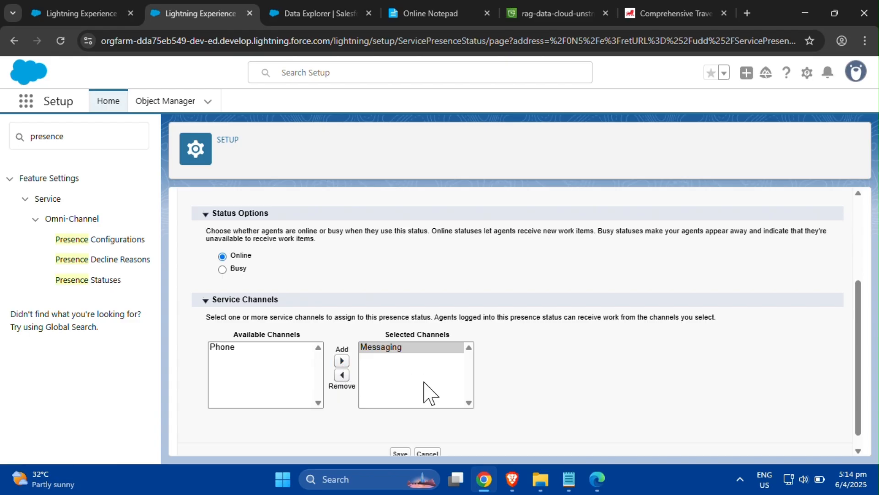
pyautogui.moveTo(860, 387); pyautogui.dragTo(859, 412)
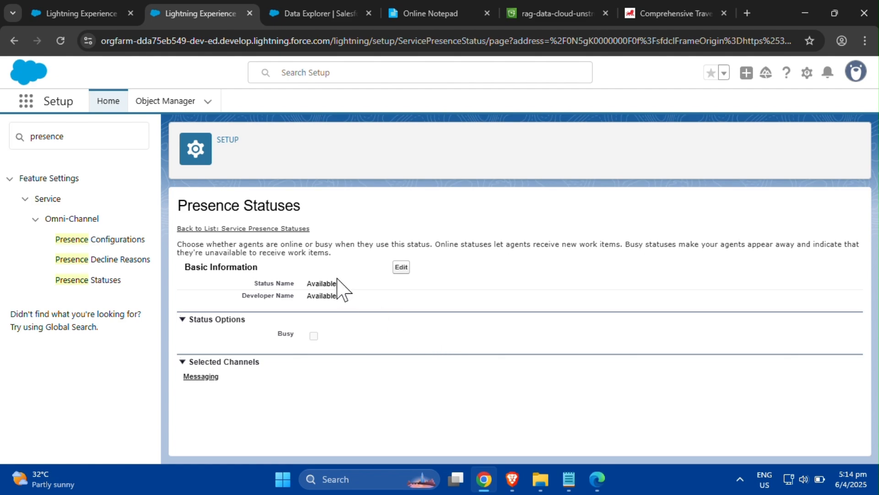
pyautogui.click(284, 229)
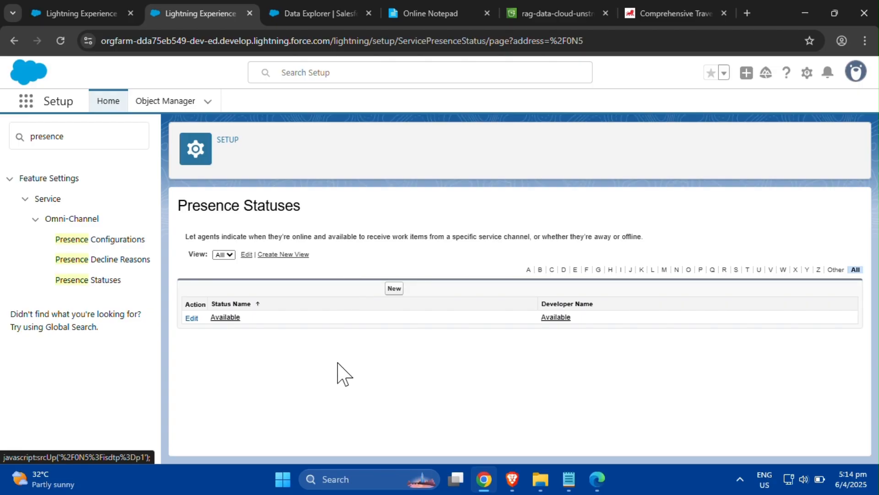
# - Search Setup for permission set and open the Permission Sets page
pyautogui.click(104, 138)
pyautogui.moveTo(104, 138); pyautogui.dragTo(15, 135)
pyautogui.write('pr')
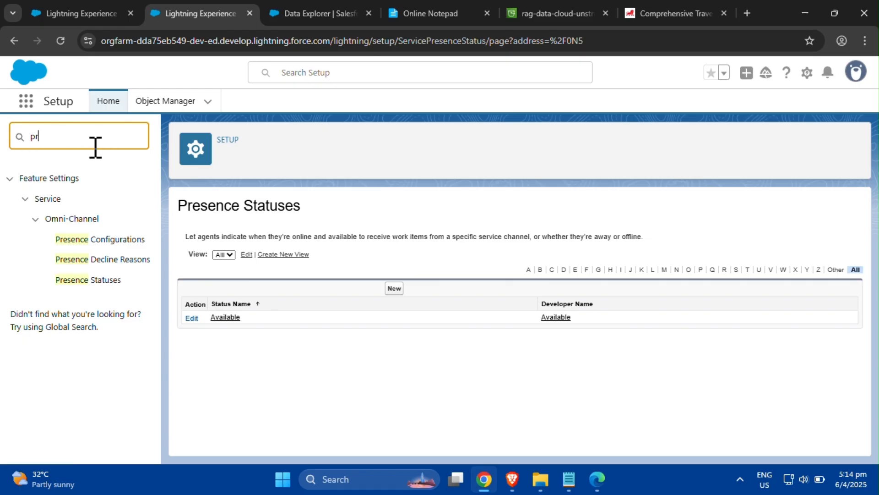
pyautogui.press('BackSpace')
pyautogui.write('ermisio')
pyautogui.press('BackSpace')
pyautogui.press('BackSpace')
pyautogui.write('sion')
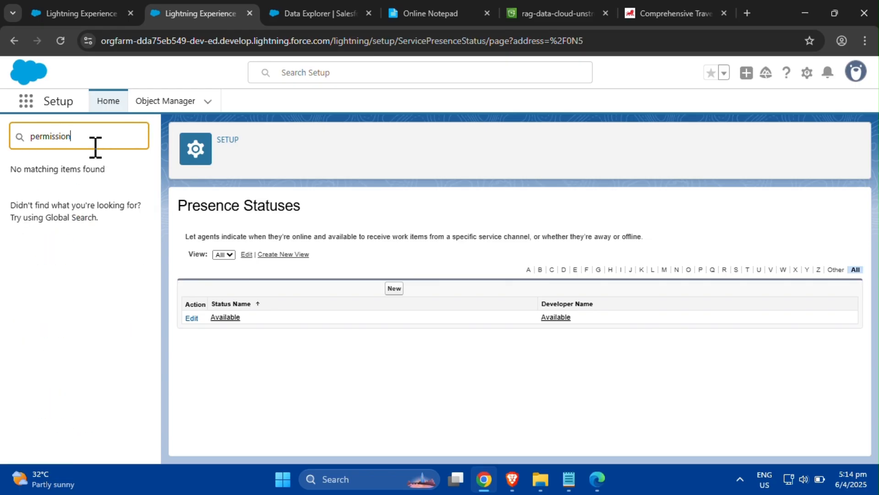
pyautogui.write(' set')
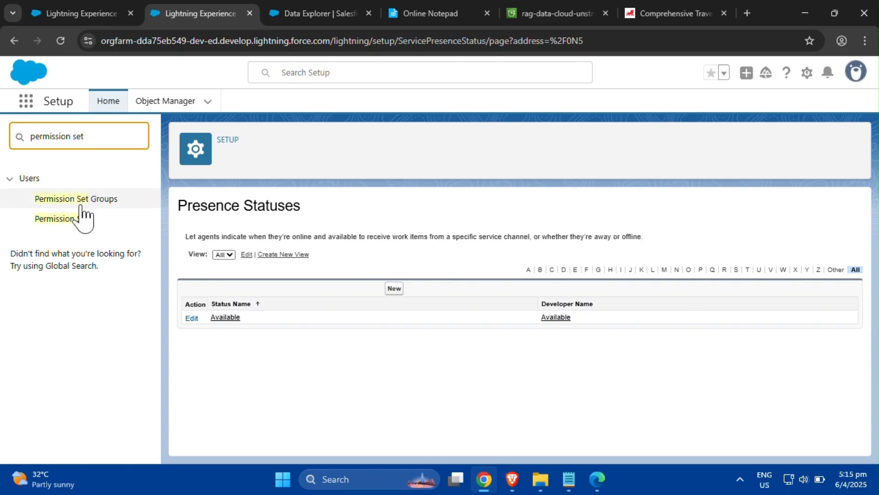
pyautogui.click(79, 219)
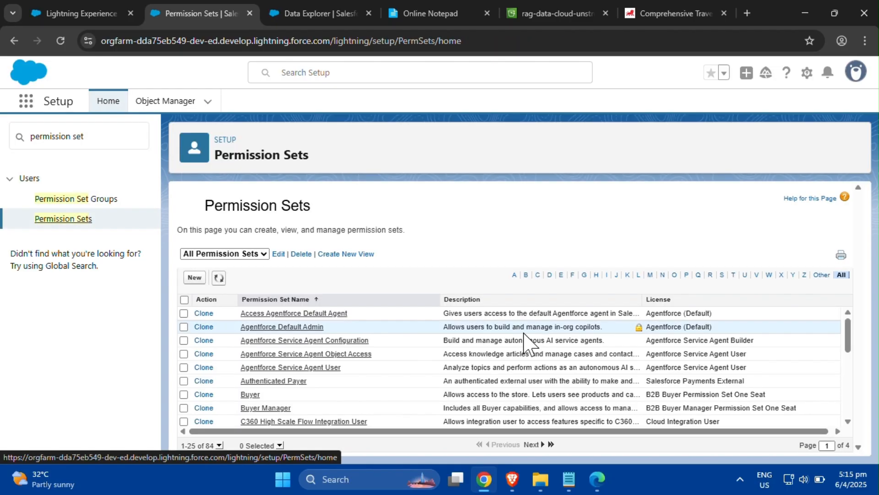
# - Start a new permission set labelled Customer Ambassador with API name Customer_Ambassador
pyautogui.click(194, 278)
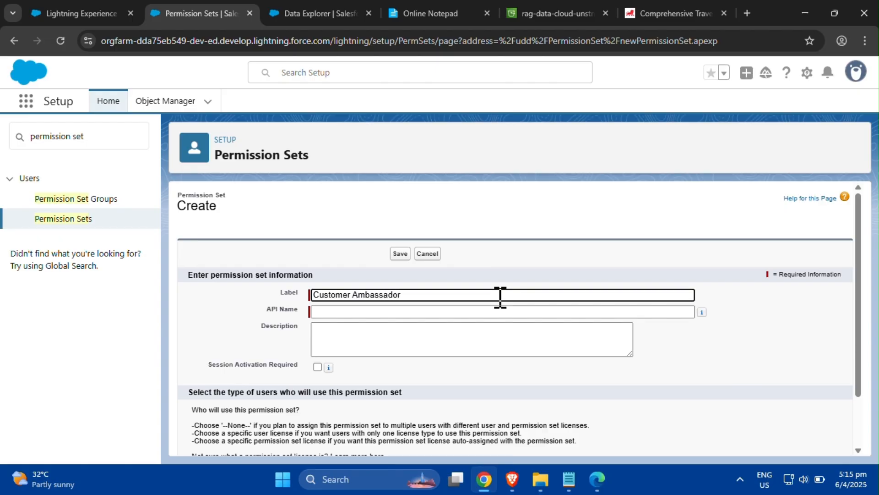
pyautogui.click(500, 311)
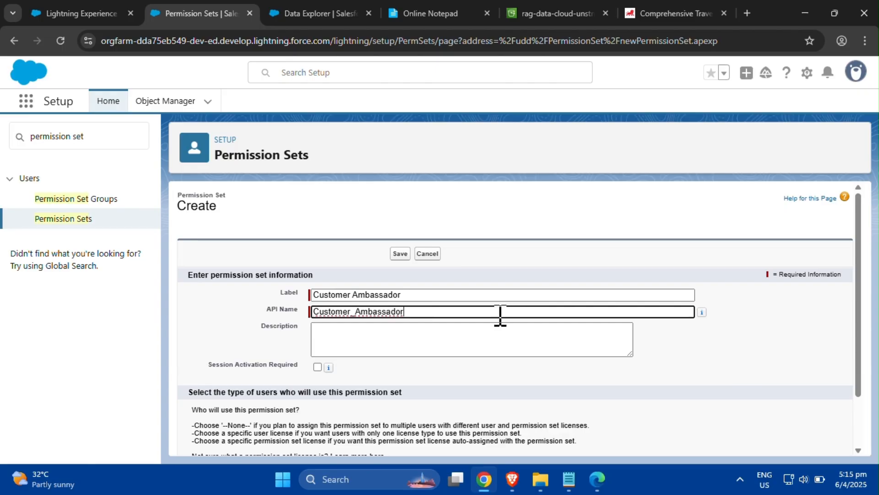
# - Enter the description 'This permission set grants access to messaging and the Available Messaging Status.' and save the permission set
pyautogui.click(496, 337)
pyautogui.write('This permission set grants access to messaging and the Available Messaging Status.')
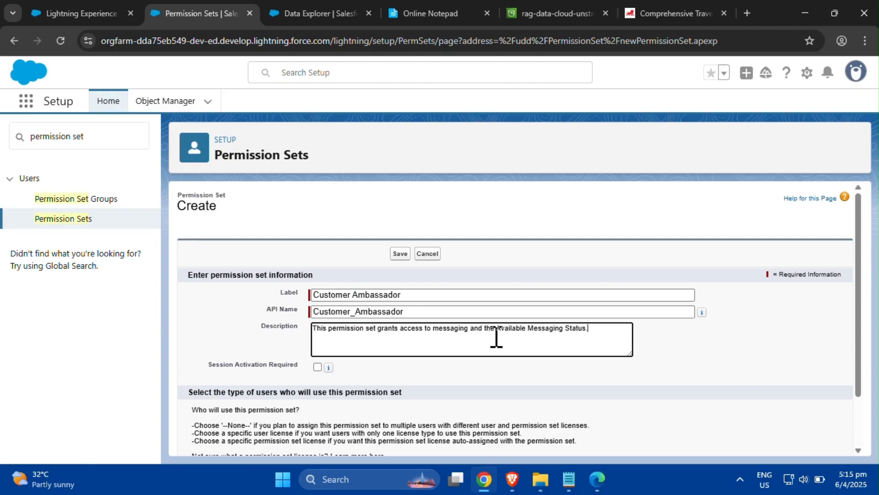
pyautogui.click(670, 359)
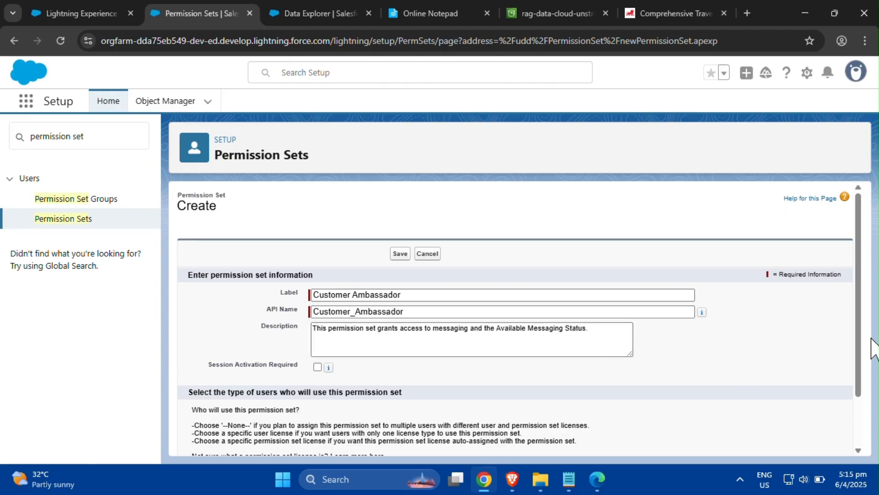
pyautogui.moveTo(858, 389); pyautogui.dragTo(850, 449)
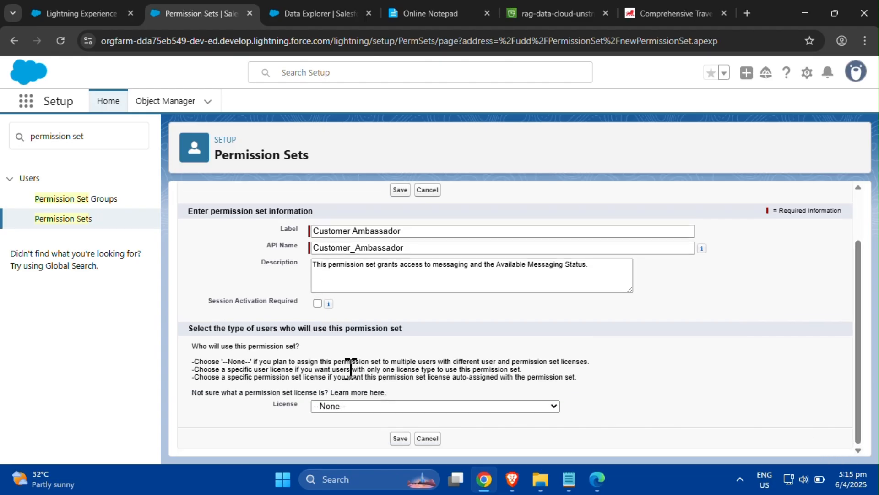
pyautogui.click(400, 439)
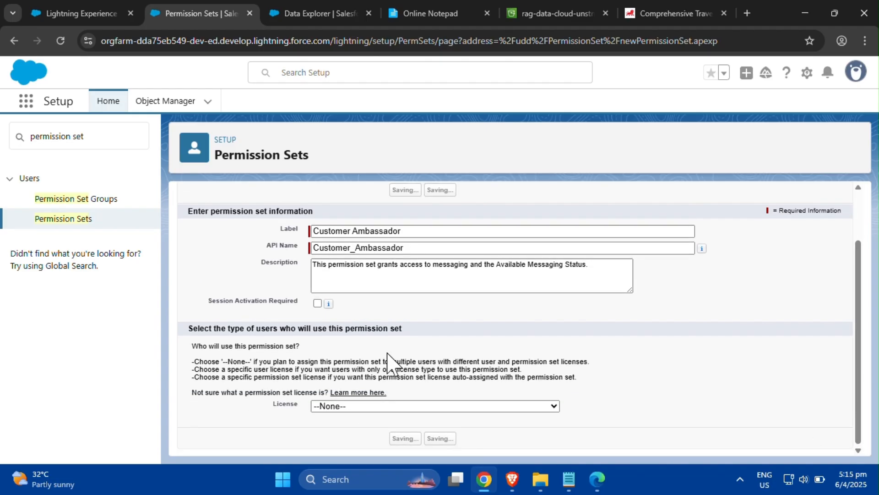
pyautogui.click(0, 101)
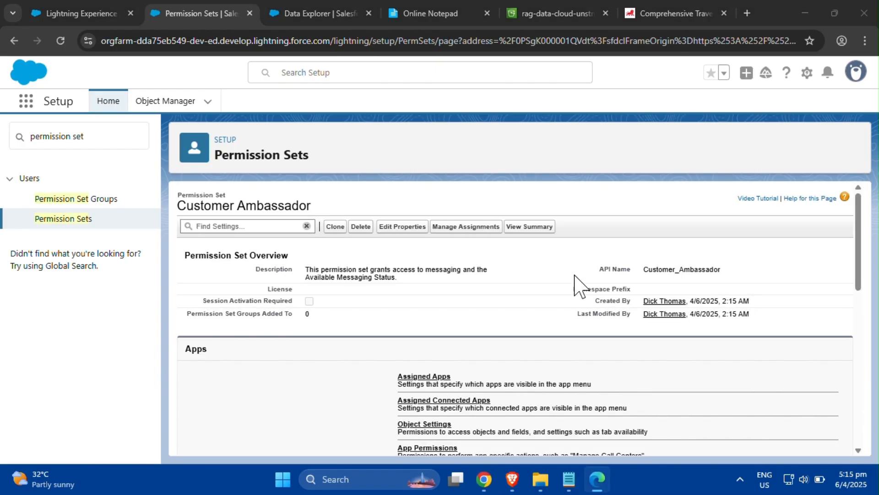
# - Grant the permission set access to the Available service presence status and save it
pyautogui.moveTo(861, 275); pyautogui.dragTo(858, 367)
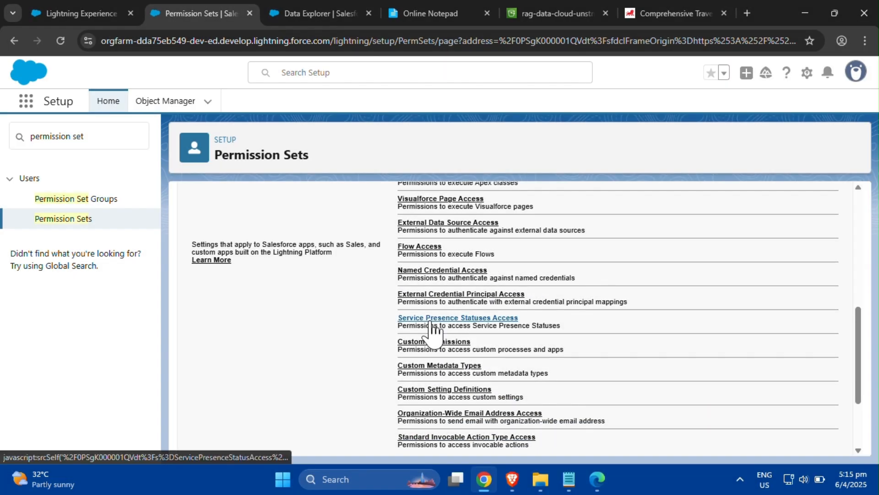
pyautogui.click(430, 319)
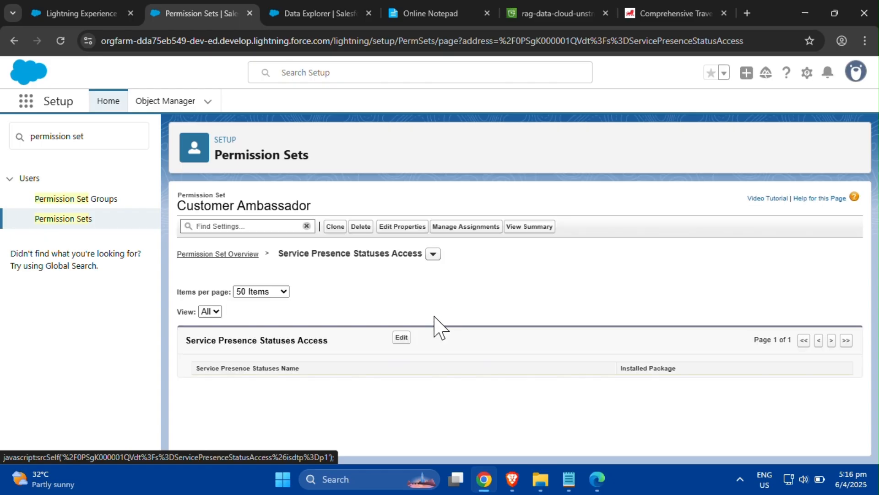
pyautogui.click(402, 338)
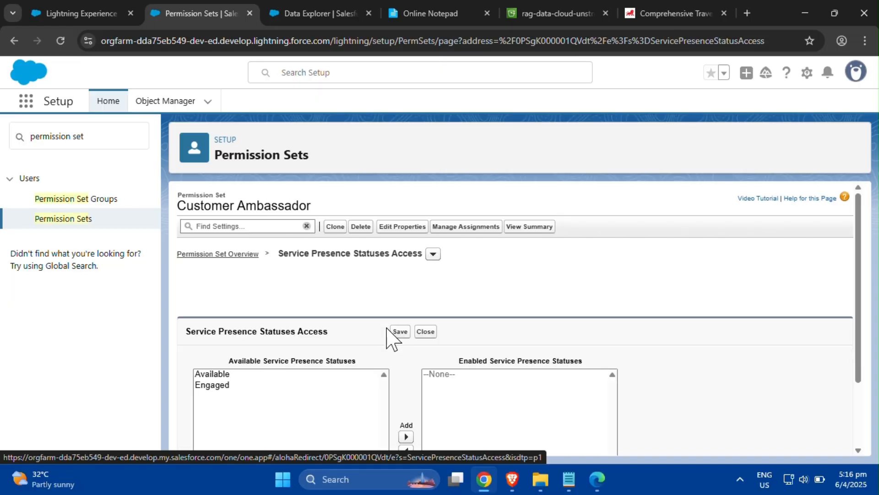
pyautogui.click(214, 376)
pyautogui.click(406, 359)
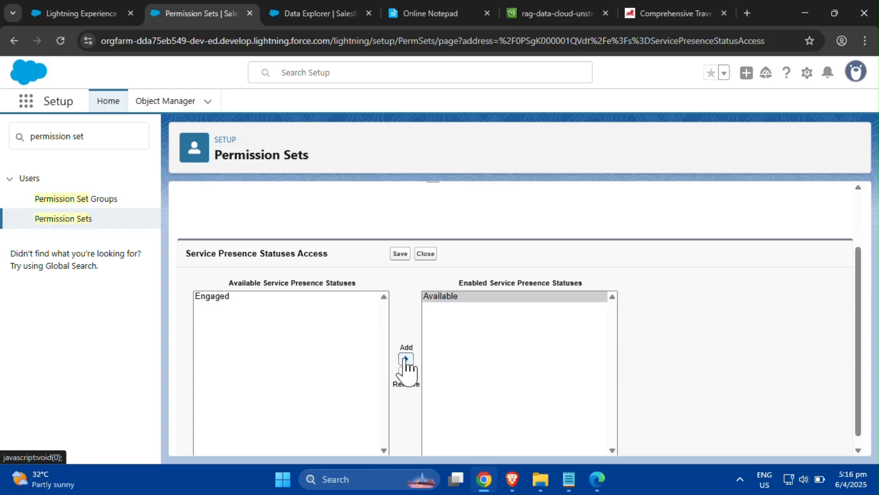
pyautogui.moveTo(857, 390); pyautogui.dragTo(859, 443)
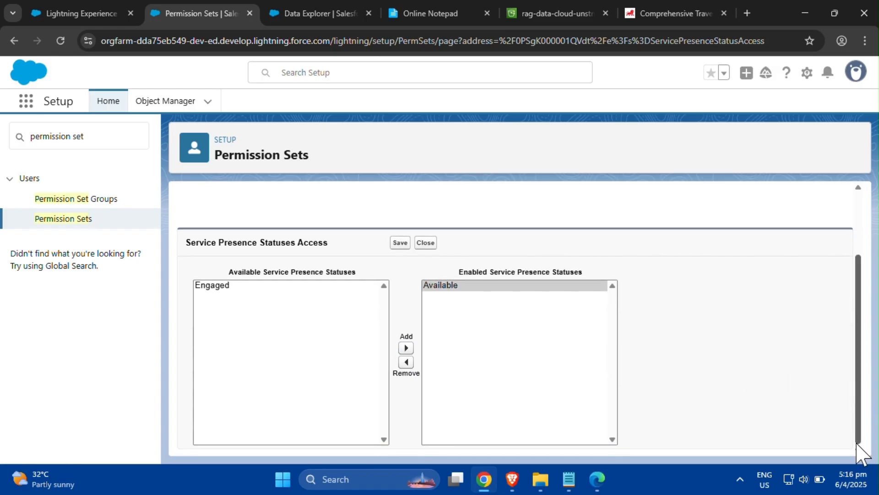
pyautogui.click(400, 242)
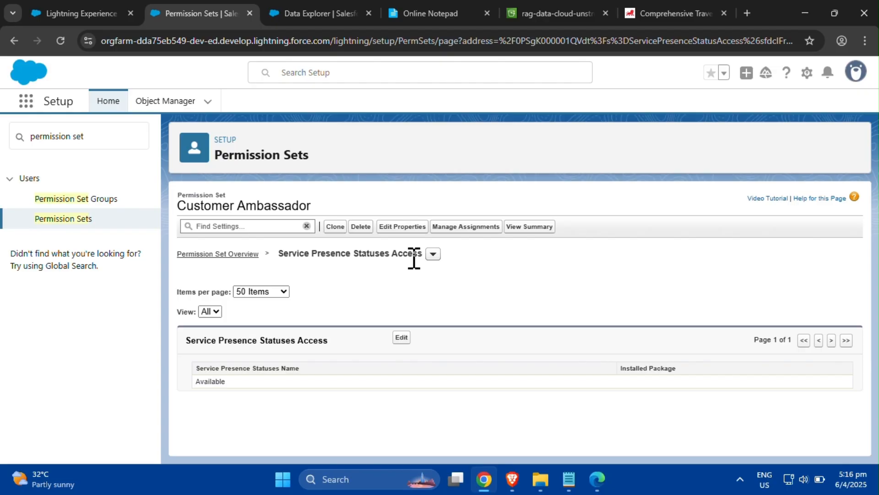
# - Assign the Customer Ambassador permission set to the System Administrator user
pyautogui.click(473, 228)
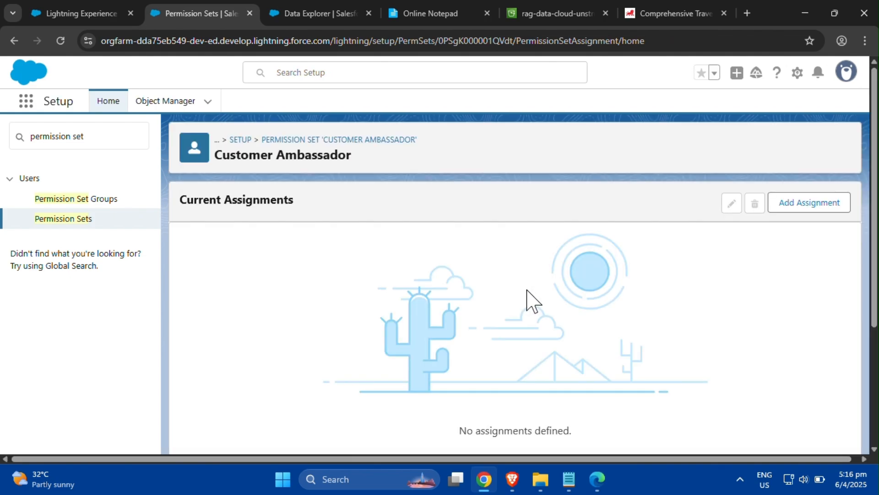
pyautogui.click(811, 207)
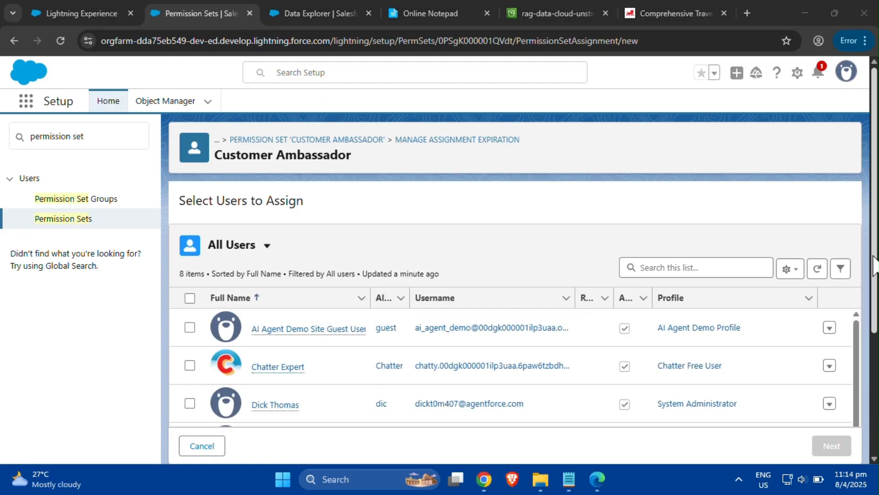
pyautogui.scroll(-3, 356, 330)
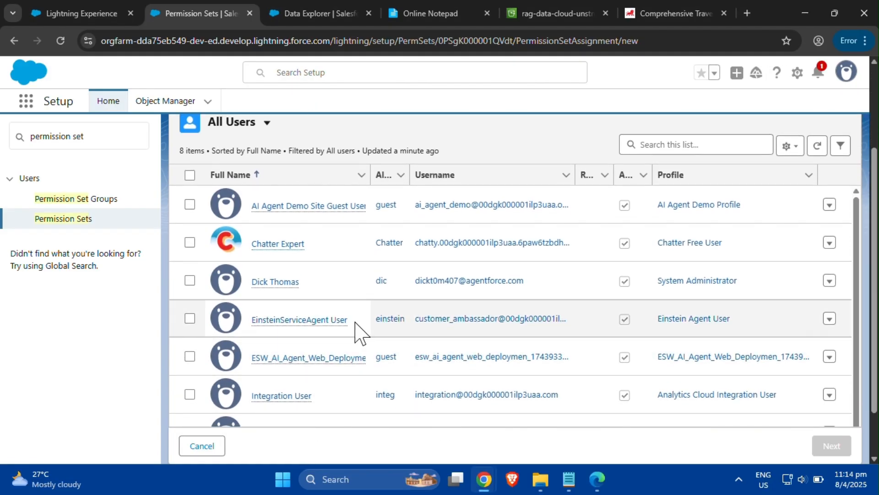
pyautogui.click(189, 280)
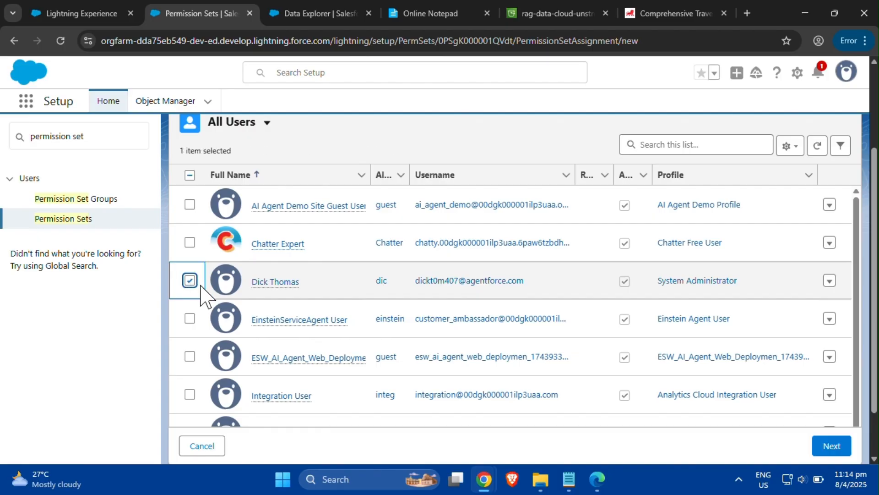
pyautogui.click(840, 452)
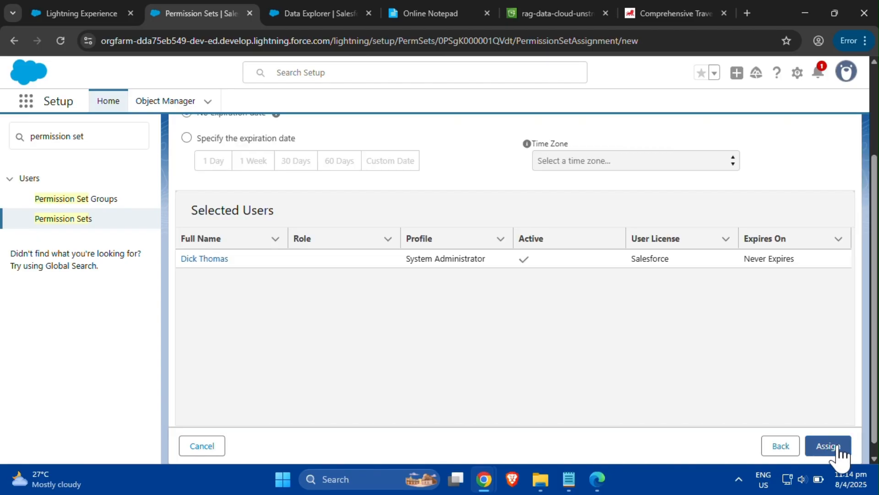
pyautogui.click(829, 446)
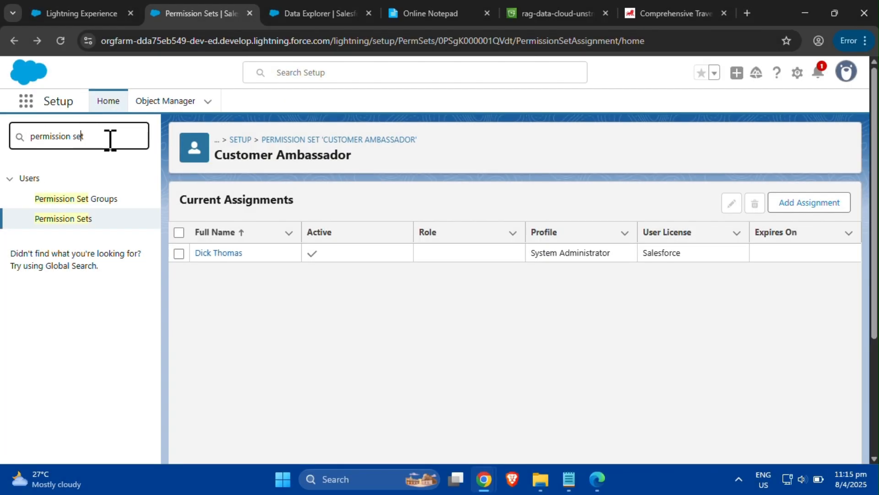
# - Search Setup for presence configurations and create Messaging Presence Configuration with developer name Messaging_Presence_Configuration and capacity 20
pyautogui.moveTo(109, 137); pyautogui.dragTo(23, 135)
pyautogui.press('BackSpace')
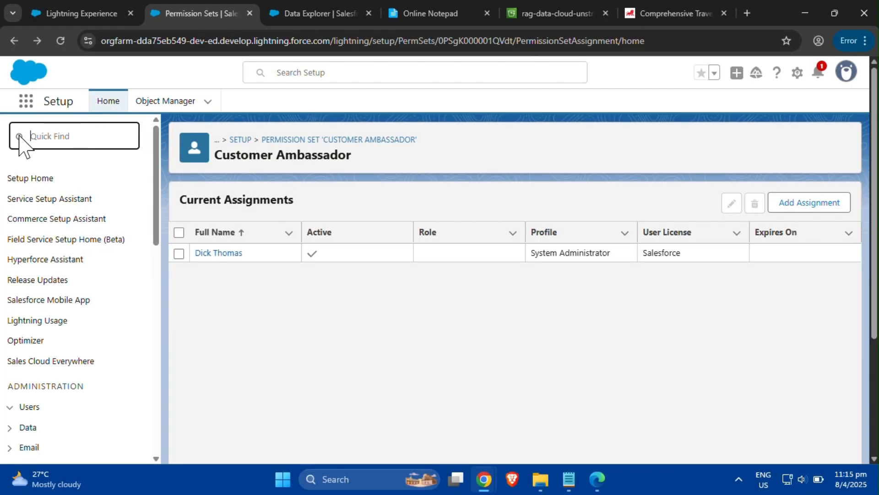
pyautogui.write('pres')
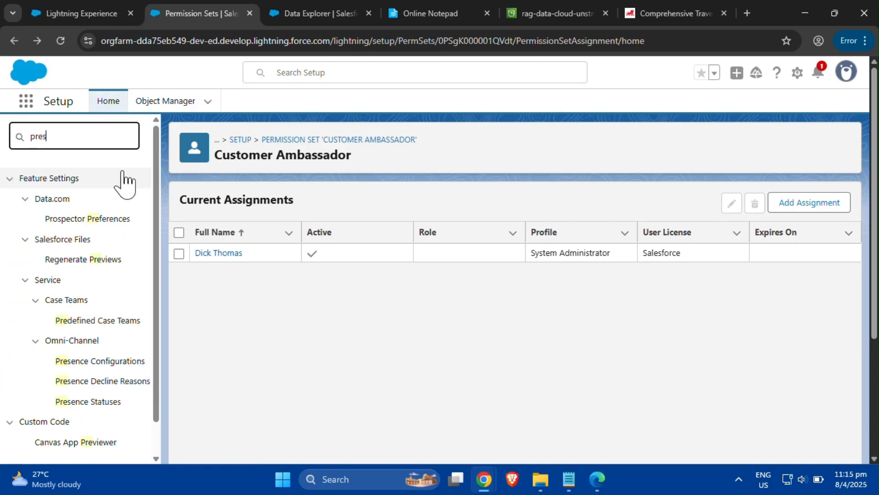
pyautogui.write('ence conf')
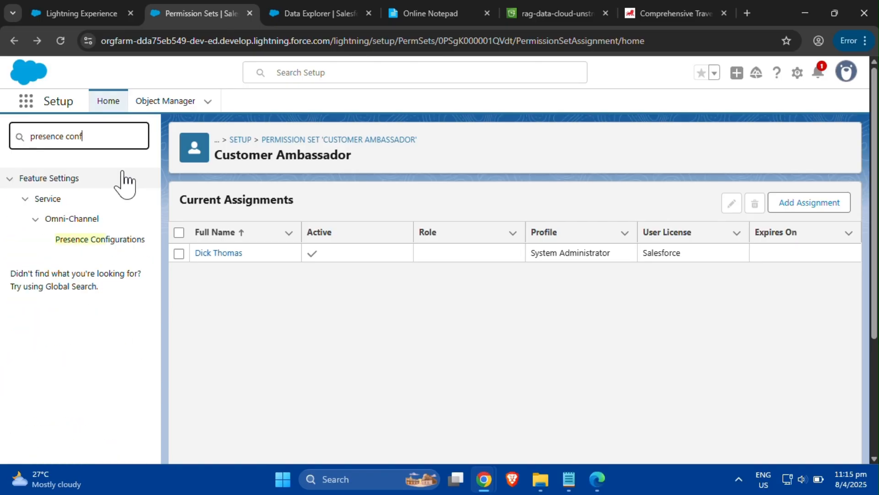
pyautogui.click(121, 240)
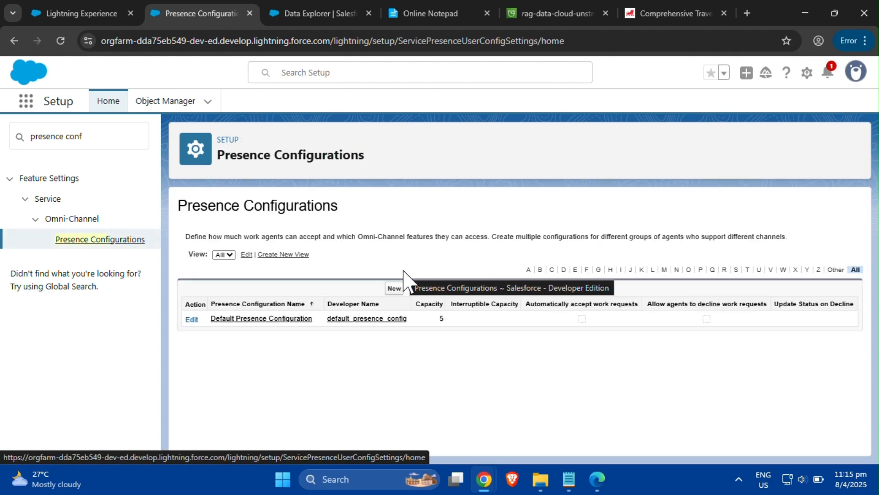
pyautogui.click(397, 288)
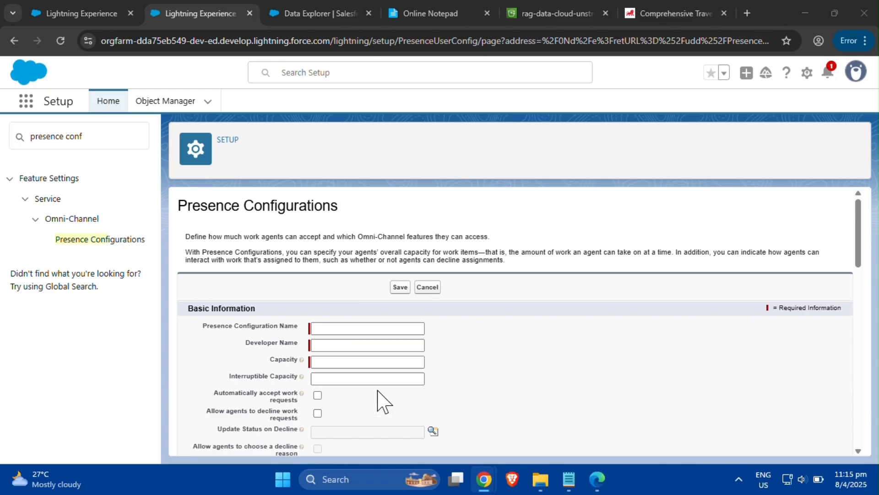
pyautogui.click(393, 330)
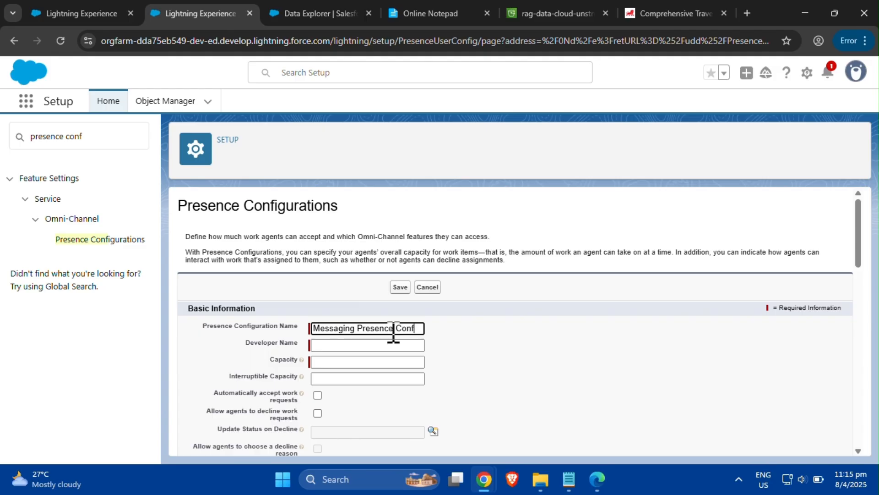
pyautogui.write('iguration')
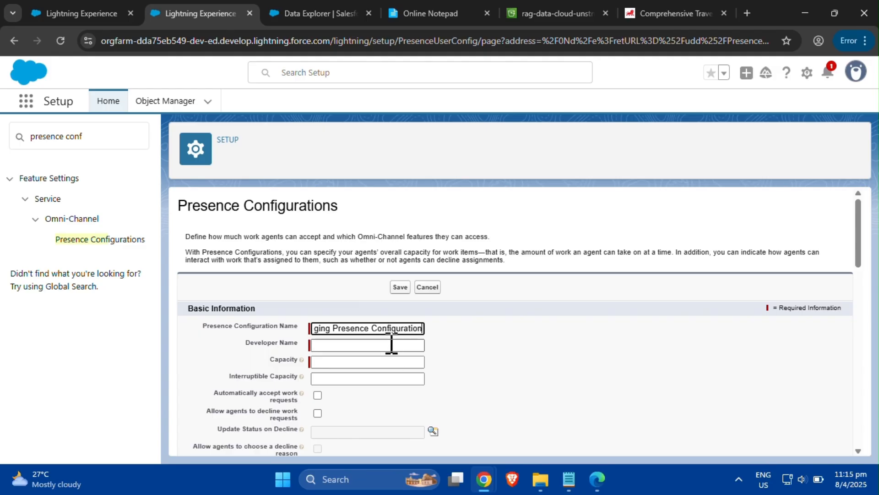
pyautogui.click(387, 361)
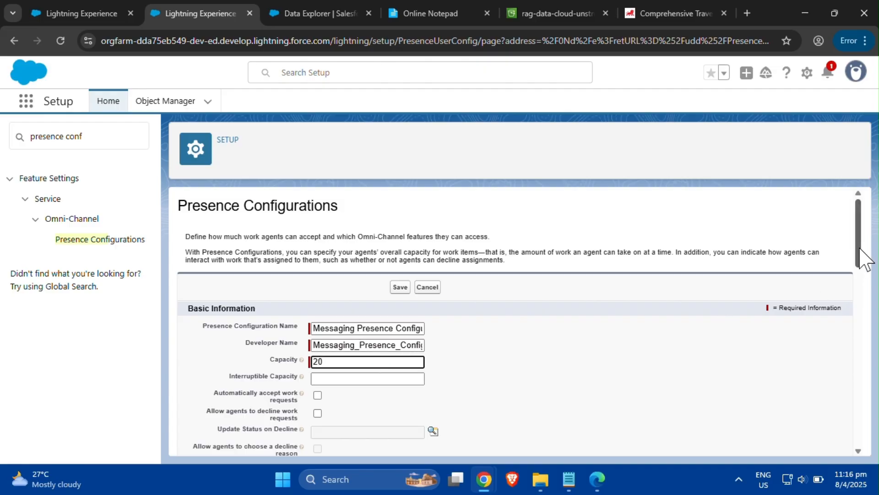
pyautogui.moveTo(864, 258); pyautogui.dragTo(871, 432)
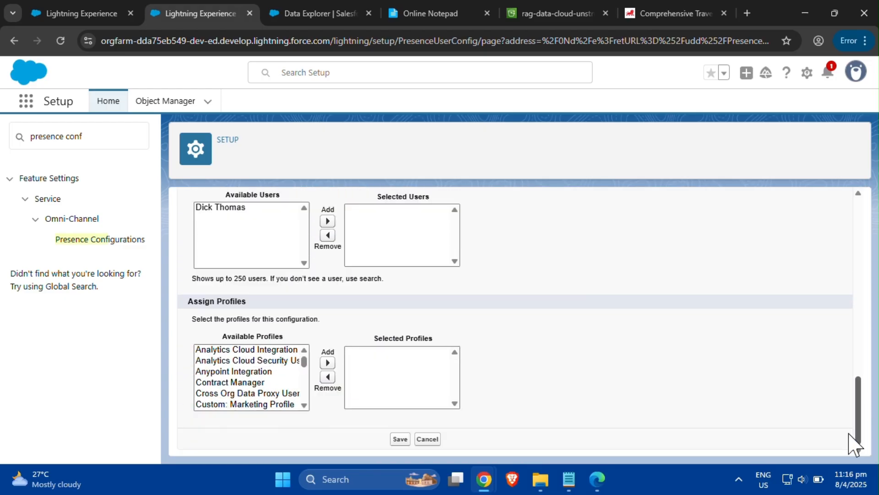
pyautogui.click(399, 440)
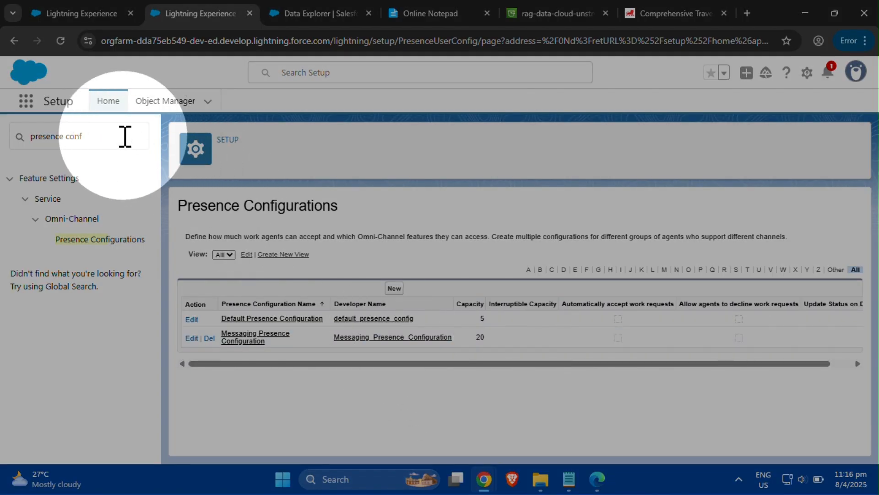
# - Search Setup for messaging, open Messaging Settings, and start a new Messaging for In-App and Web channel
pyautogui.moveTo(124, 137); pyautogui.dragTo(29, 137)
pyautogui.write('me')
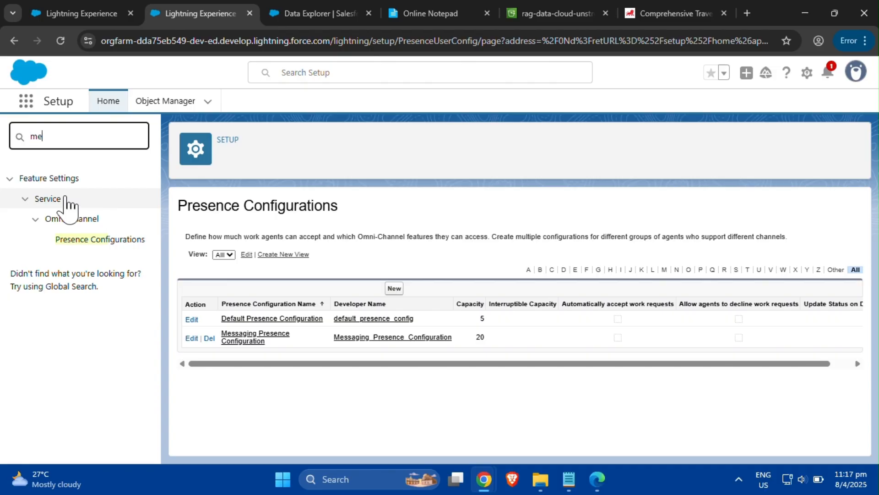
pyautogui.write('ssang')
pyautogui.press('BackSpace')
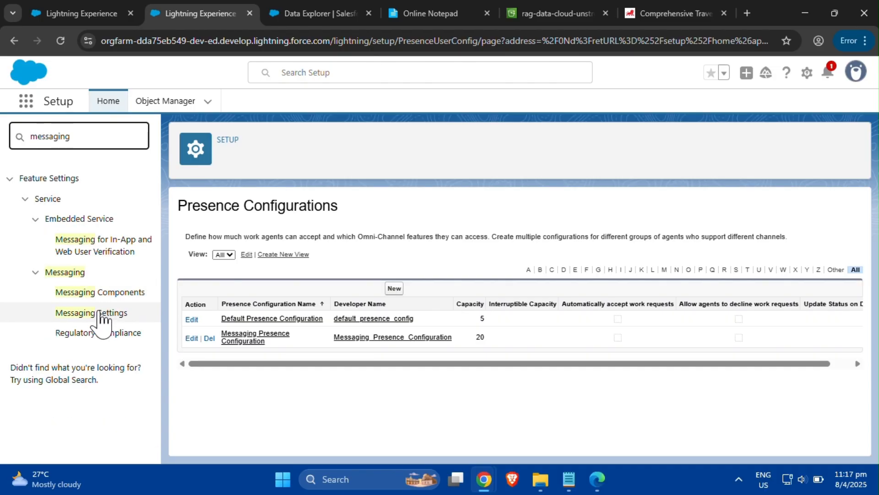
pyautogui.click(98, 314)
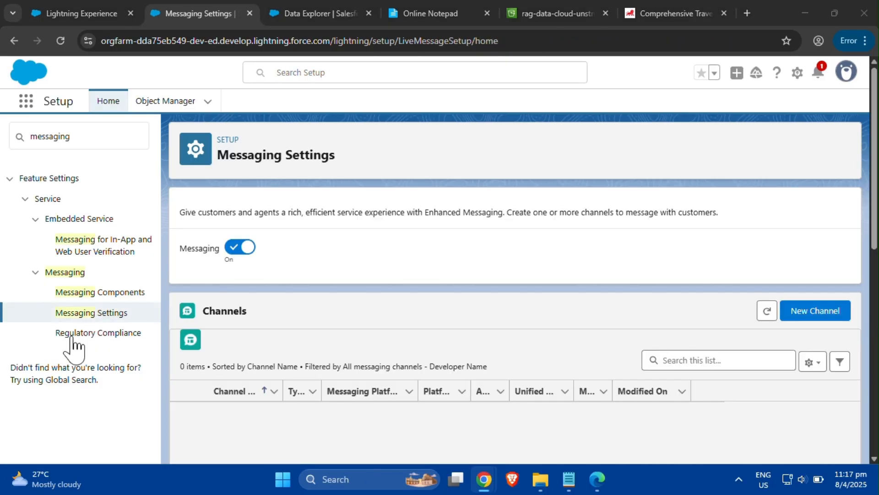
pyautogui.click(816, 316)
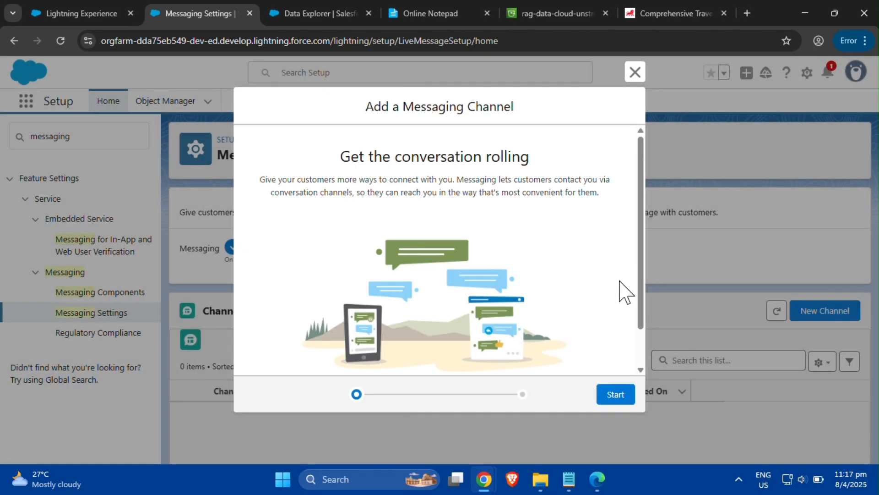
pyautogui.click(616, 395)
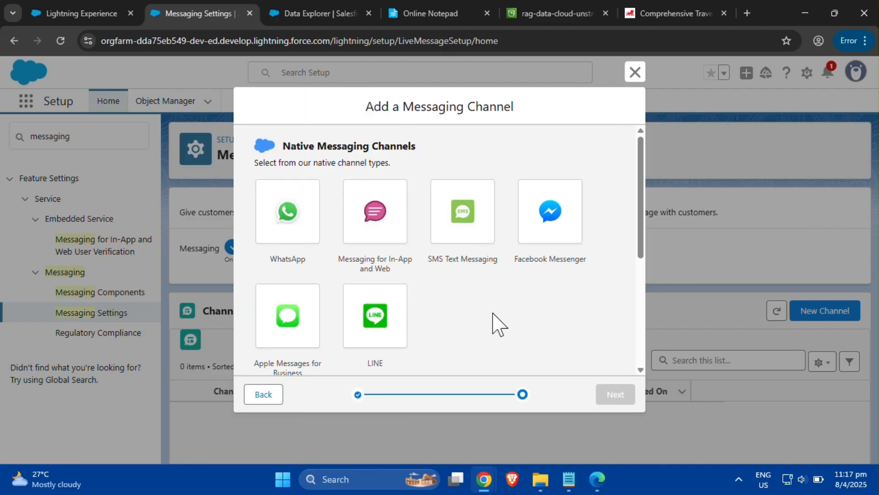
pyautogui.press('ctrl')
pyautogui.press('ctrl')
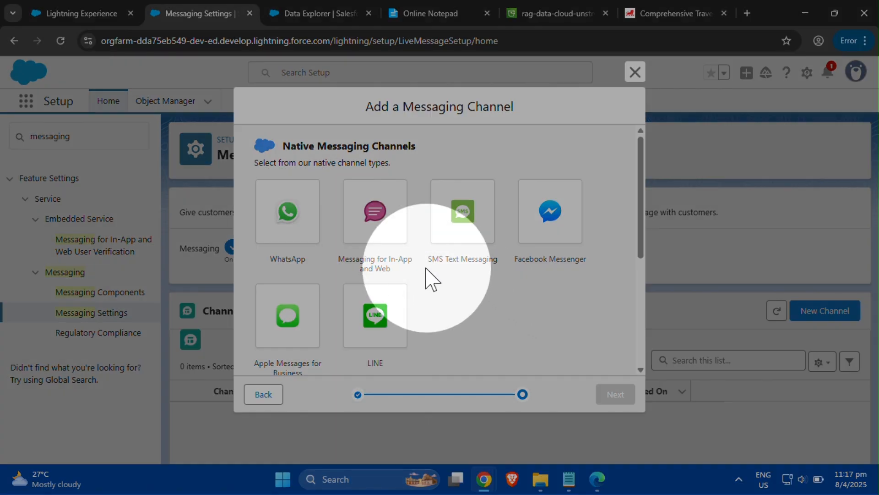
pyautogui.click(374, 216)
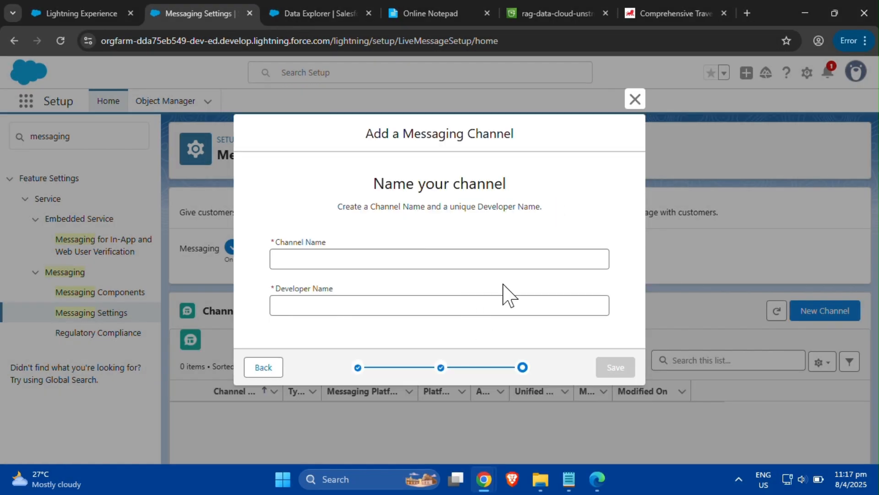
# - Name the channel AI Agent Channel with developer name AI_Agent_Channel and save it
pyautogui.click(503, 260)
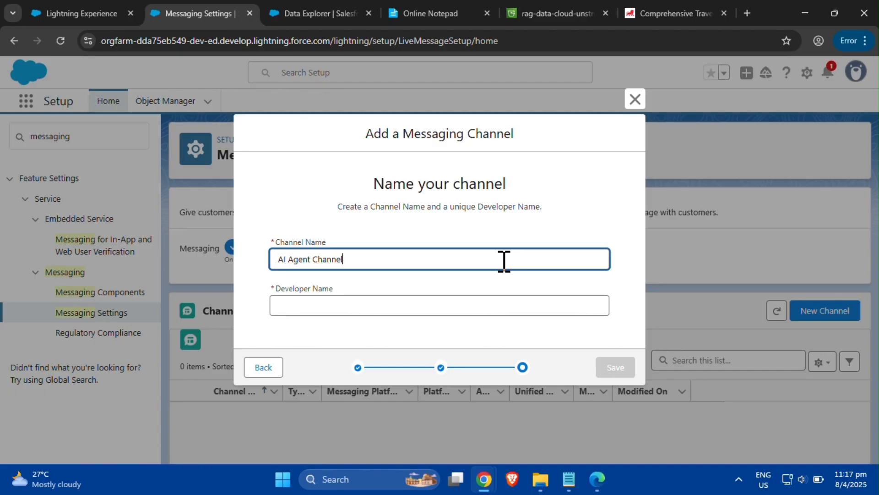
pyautogui.click(510, 305)
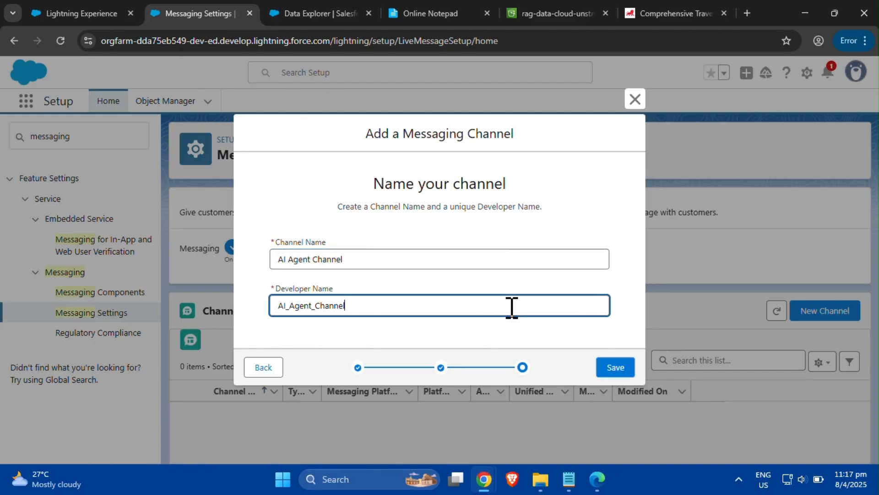
pyautogui.click(615, 367)
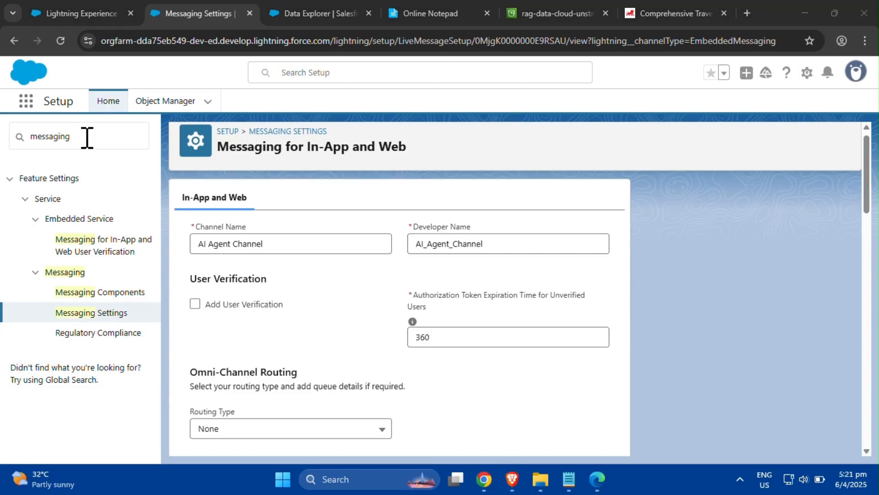
# - Search Setup for flows and create a new Omni-Channel Flow from scratch
pyautogui.click(87, 138)
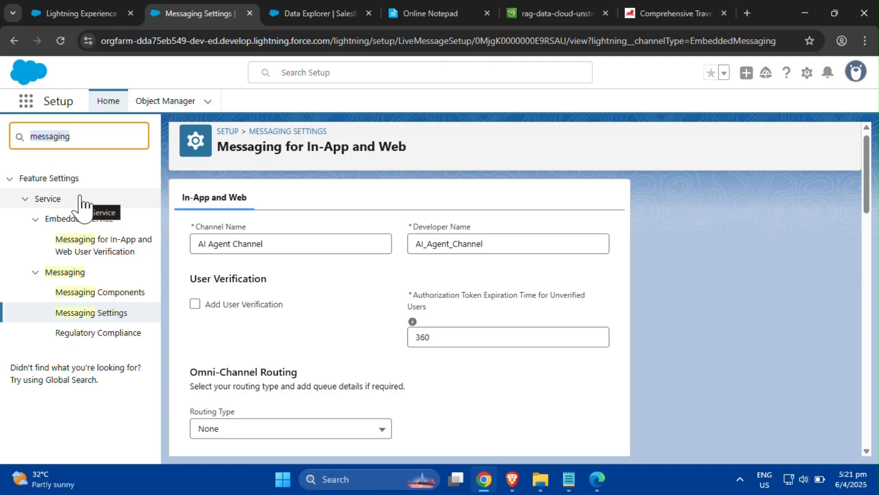
pyautogui.write('fl')
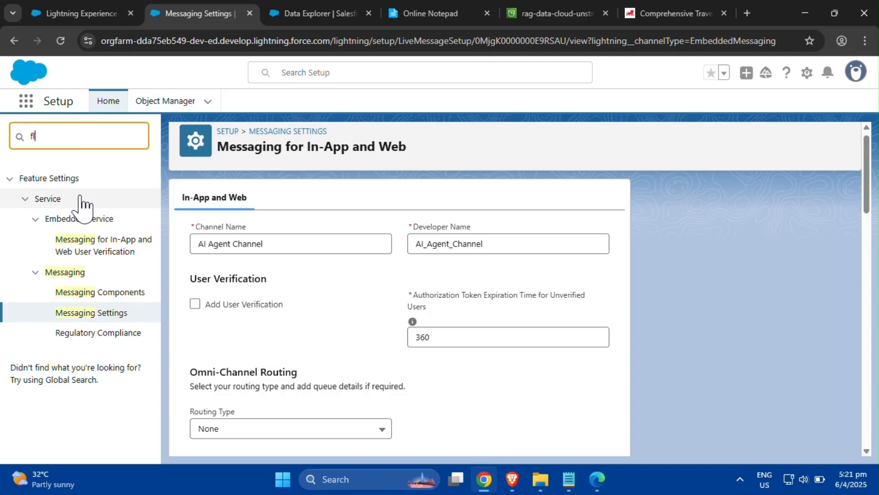
pyautogui.write('ow')
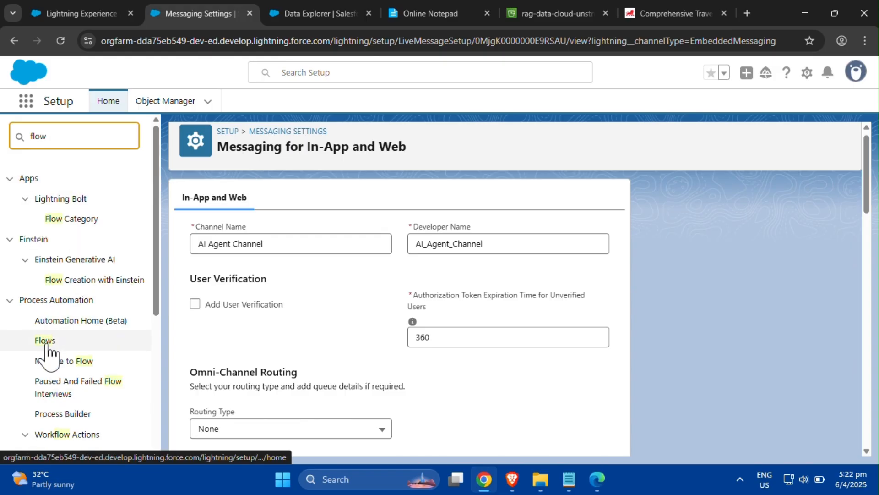
pyautogui.click(44, 341)
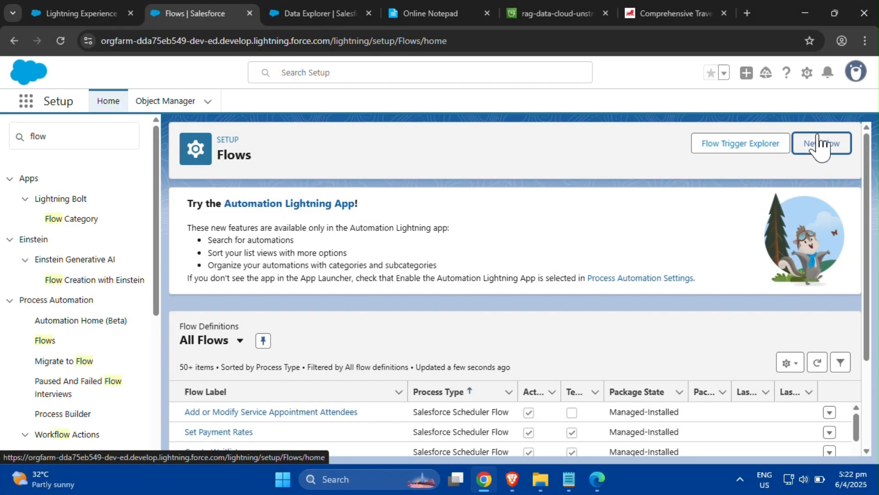
pyautogui.click(820, 144)
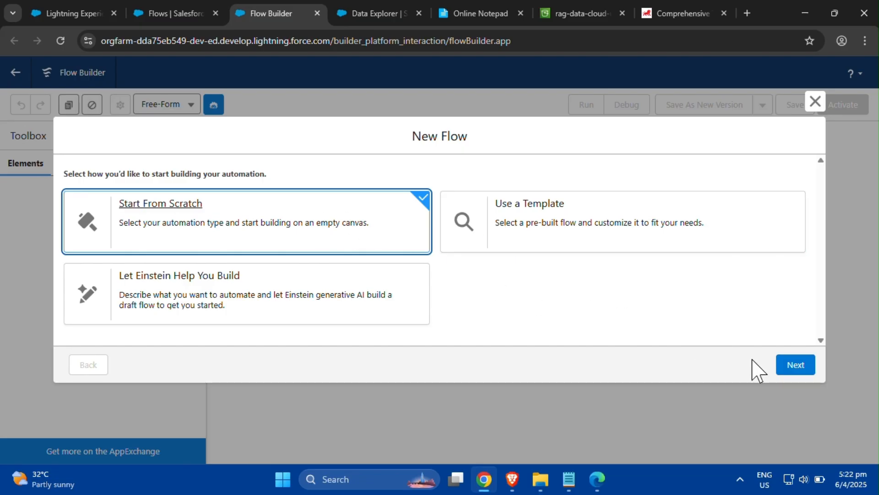
pyautogui.click(795, 366)
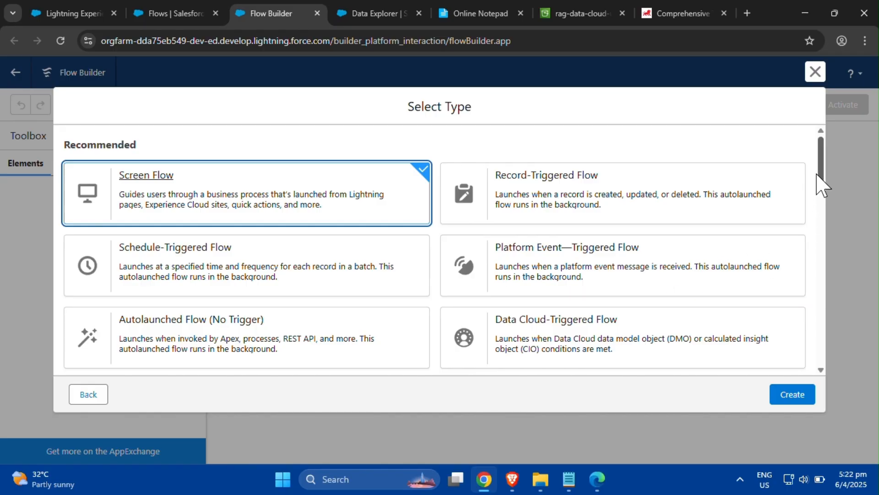
pyautogui.moveTo(822, 186); pyautogui.dragTo(820, 304)
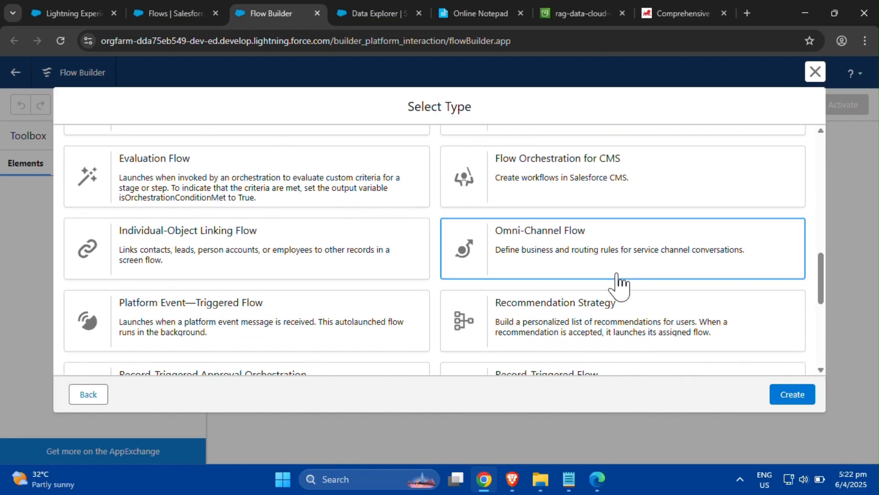
pyautogui.click(617, 274)
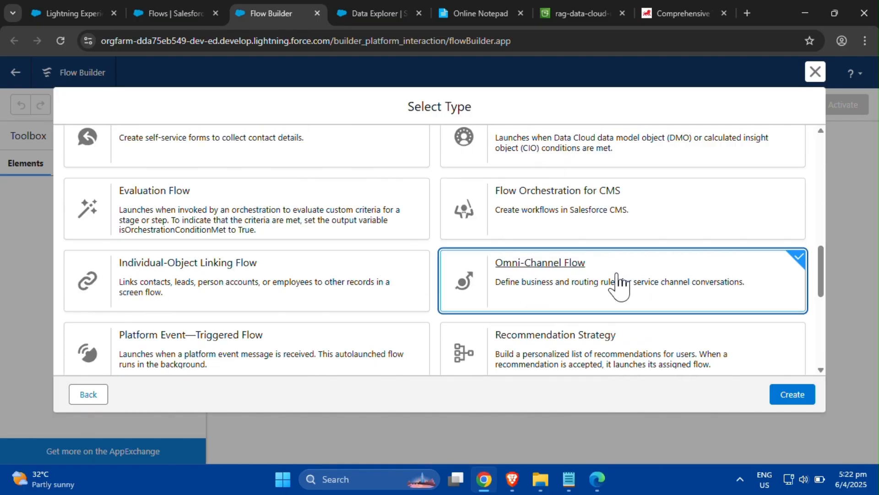
pyautogui.click(803, 402)
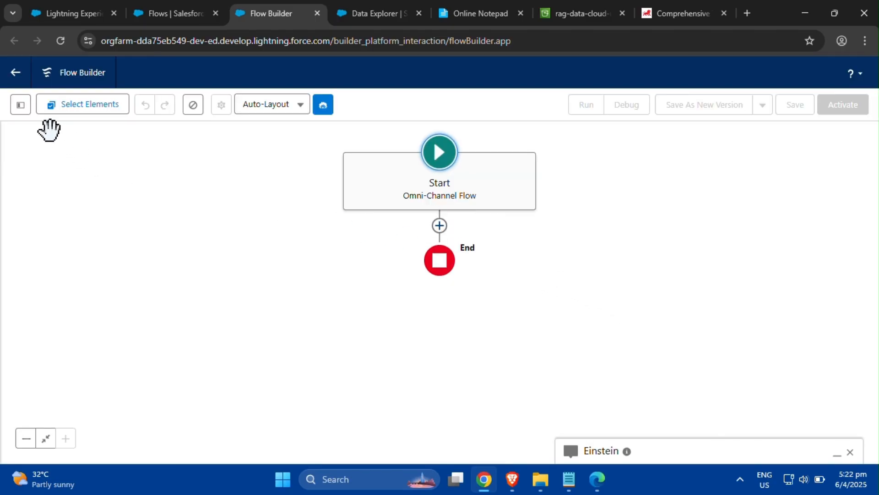
# - Create a new Variable resource named recordId with description 'The recordId is used to assign a messaging session to an Agent.'
pyautogui.click(21, 114)
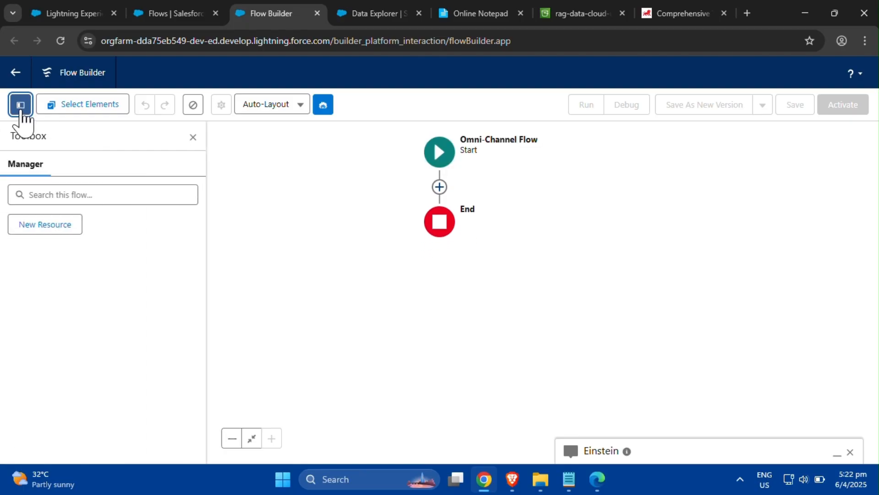
pyautogui.click(76, 233)
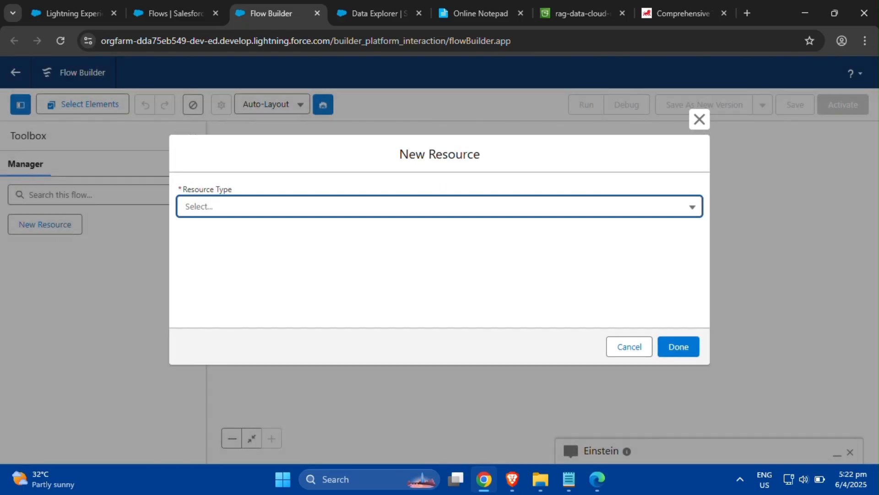
pyautogui.click(0, 189)
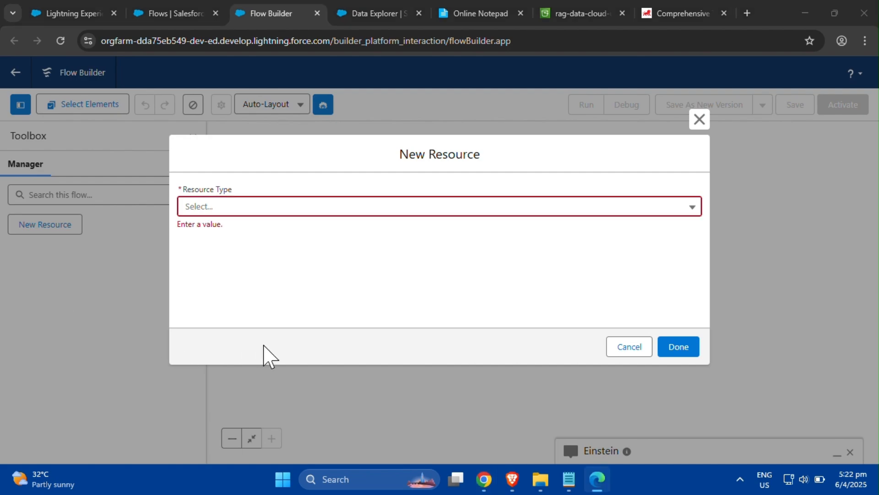
pyautogui.click(313, 213)
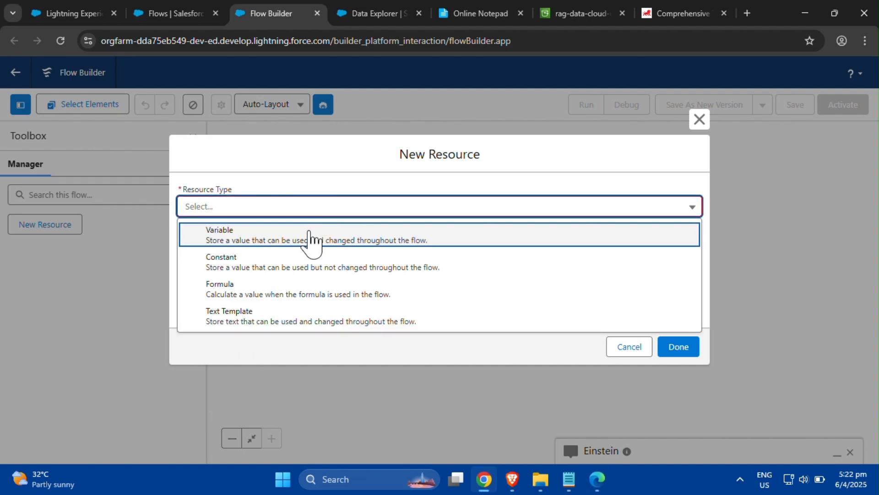
pyautogui.click(308, 238)
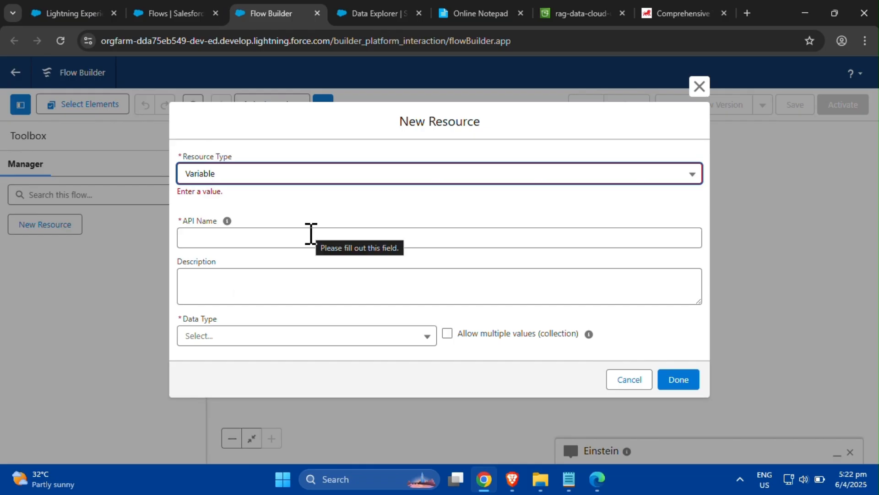
pyautogui.click(311, 234)
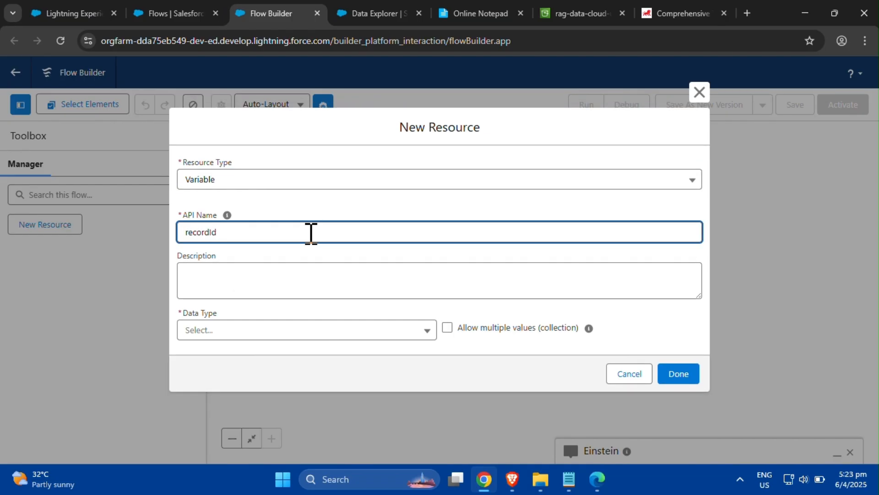
pyautogui.hotkey('alt', 'Tab')
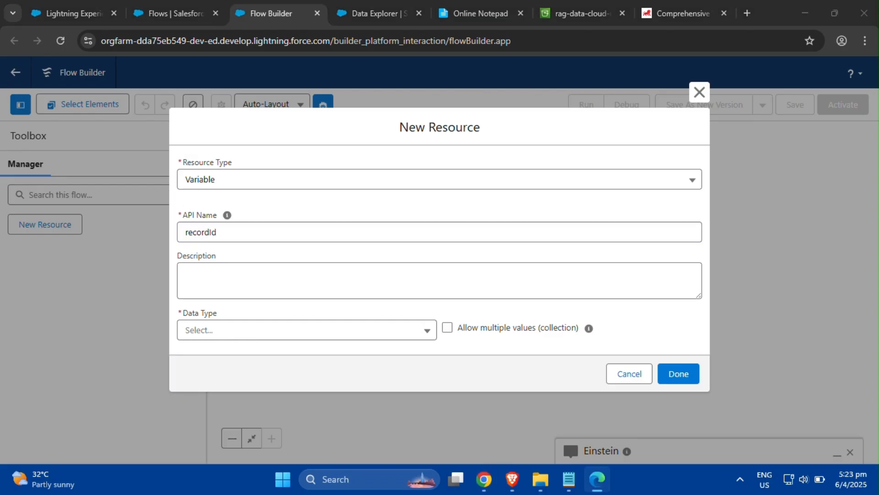
pyautogui.click(374, 288)
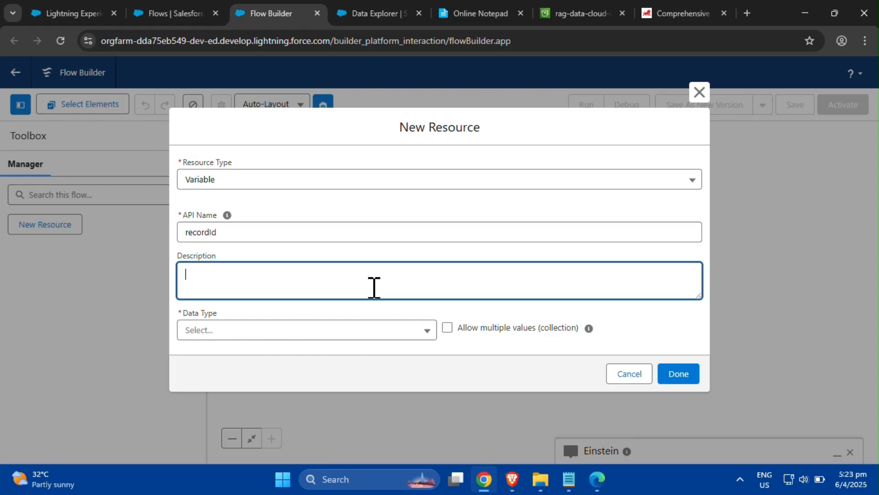
pyautogui.write('The recordId is used to assign a messaging session to an Agent.')
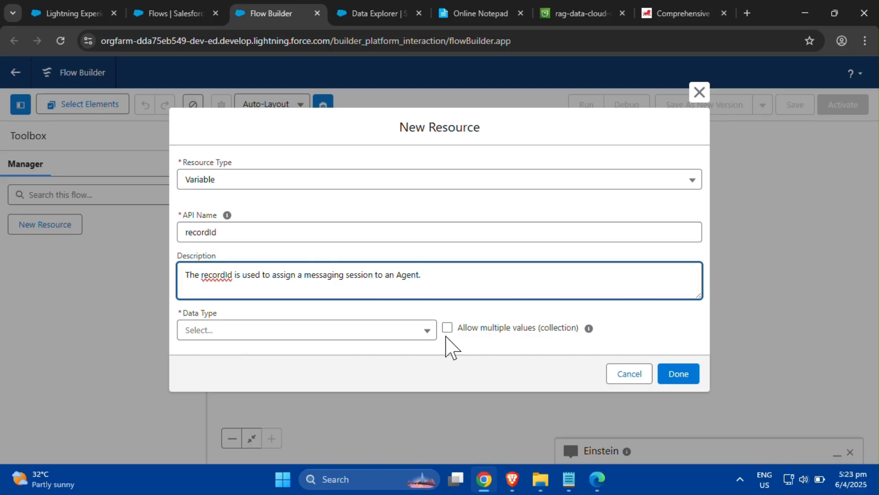
# - Set the recordId variable's data type to Text, make it available for input, and finish the resource
pyautogui.click(431, 338)
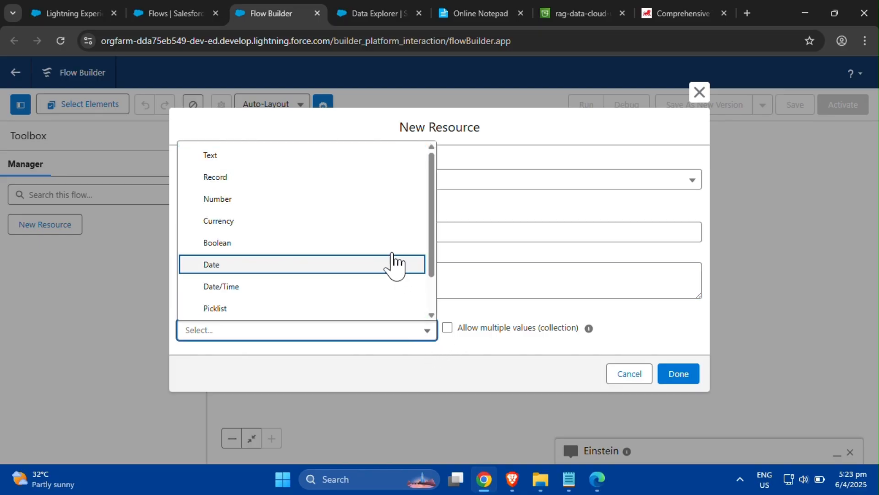
pyautogui.click(386, 158)
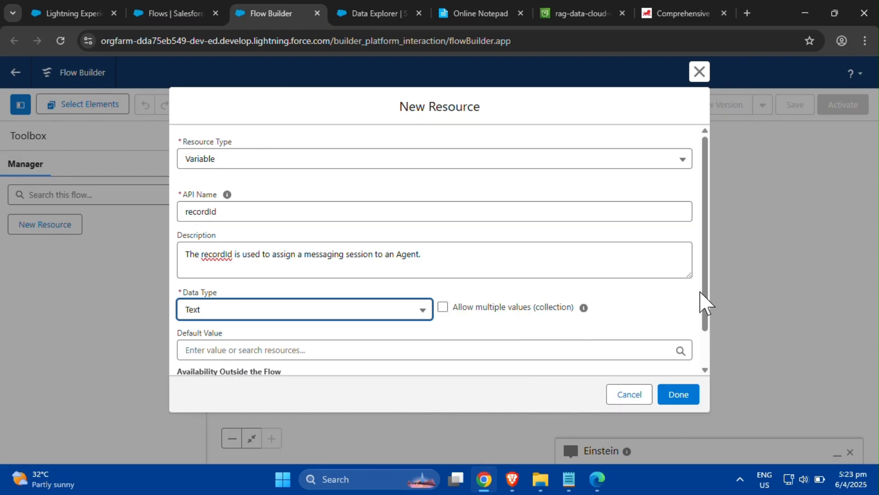
pyautogui.moveTo(702, 301); pyautogui.dragTo(702, 333)
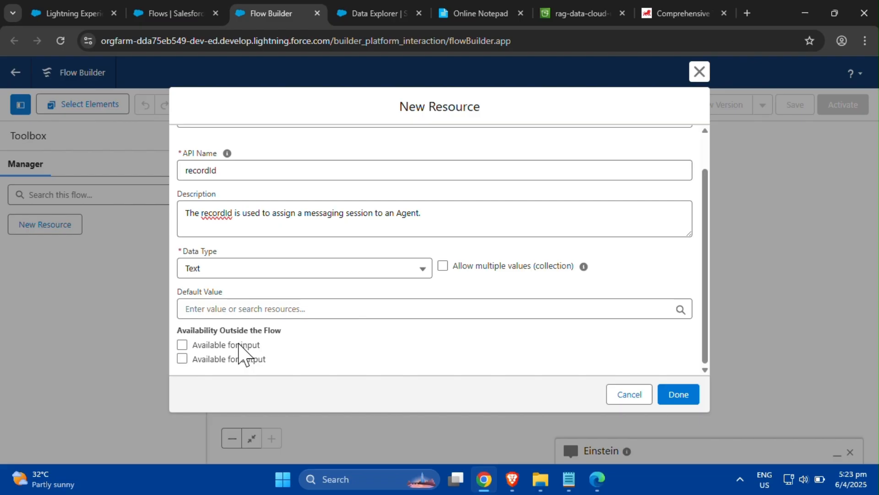
pyautogui.click(238, 344)
pyautogui.click(680, 394)
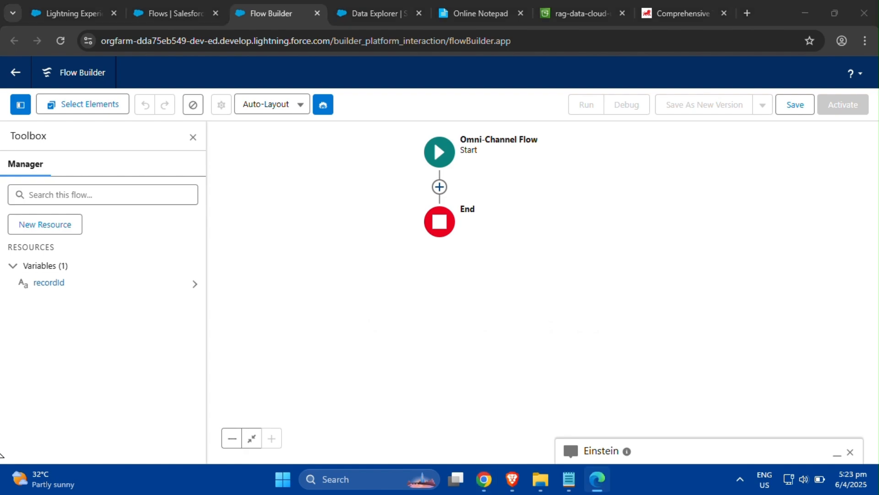
# - Add a Get Records element labelled Get Messaging Session with description 'Get the related messaging session that you would like to route to an agent.'
pyautogui.click(439, 189)
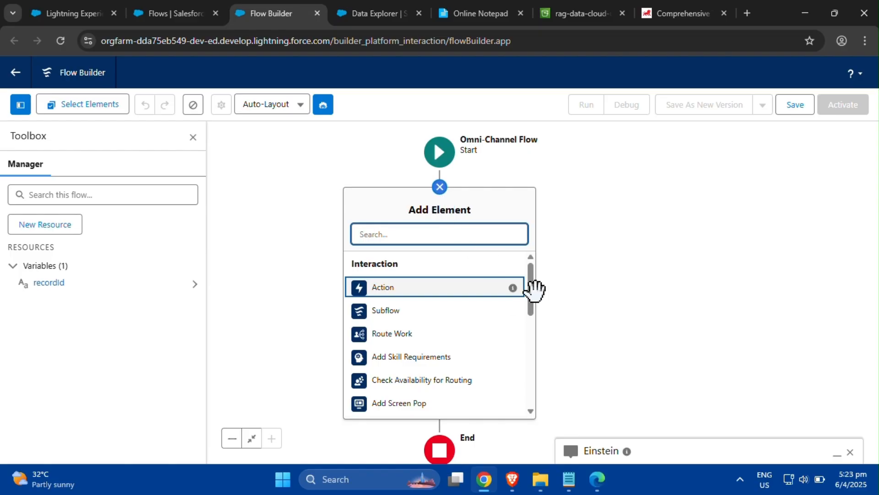
pyautogui.moveTo(533, 302); pyautogui.dragTo(540, 398)
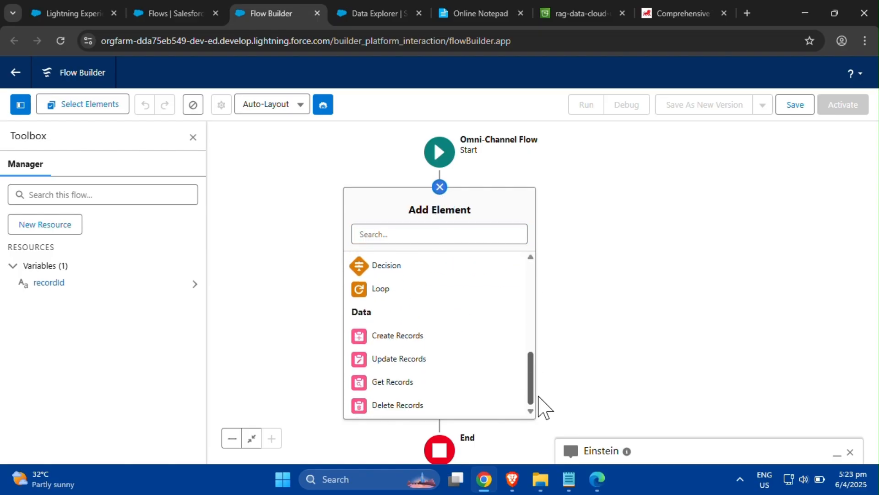
pyautogui.click(468, 387)
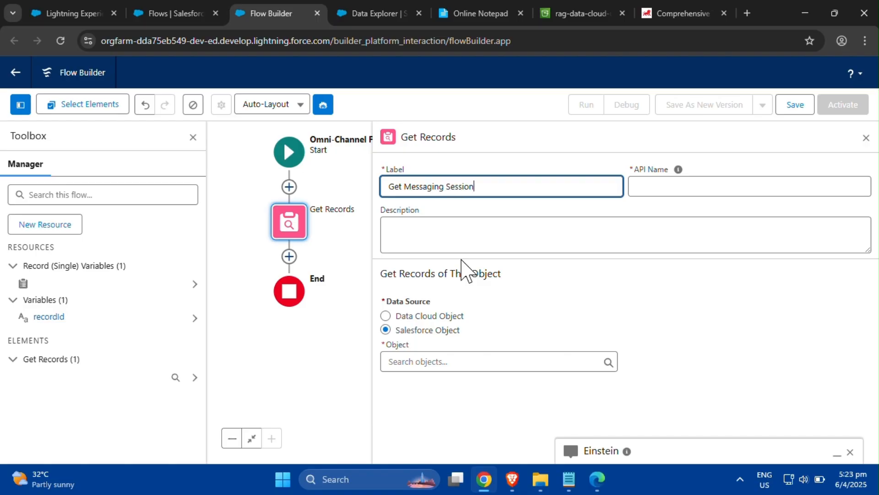
pyautogui.hotkey('alt', 'Tab')
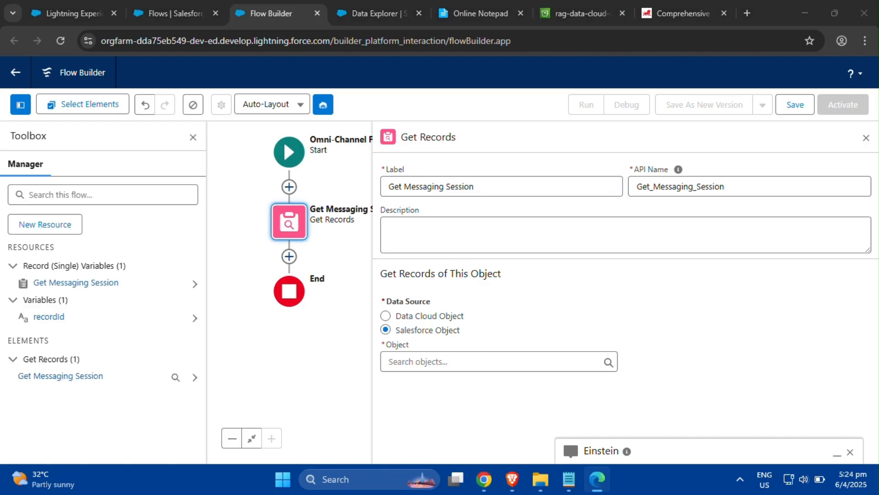
pyautogui.click(531, 240)
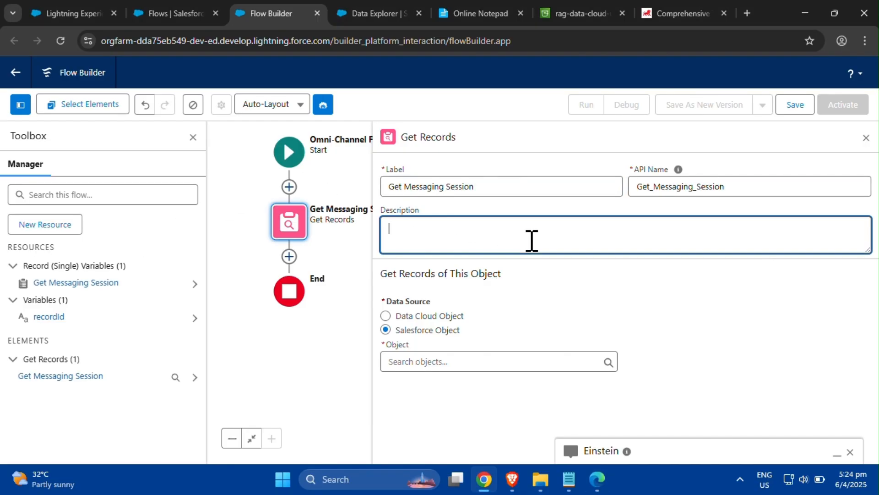
pyautogui.write('Get the related messaging session that you would like to route to an agent.')
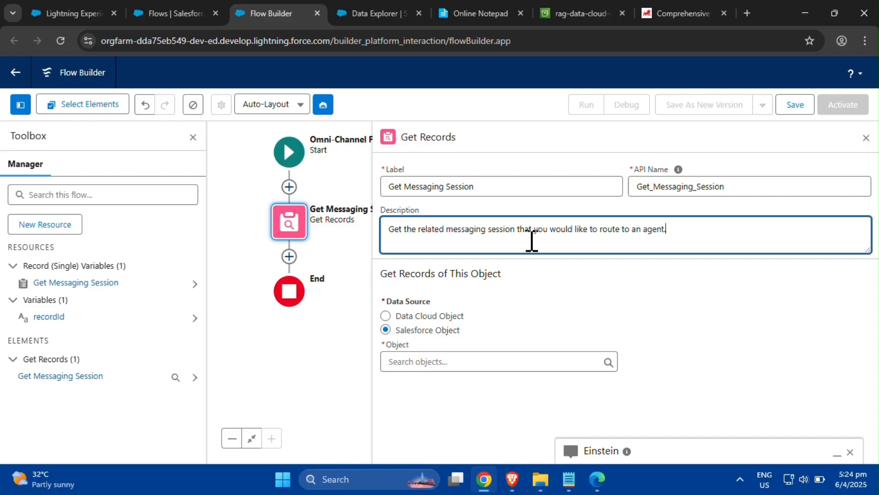
# - Set the Get Records element's object to Messaging Session
pyautogui.click(635, 292)
pyautogui.click(532, 360)
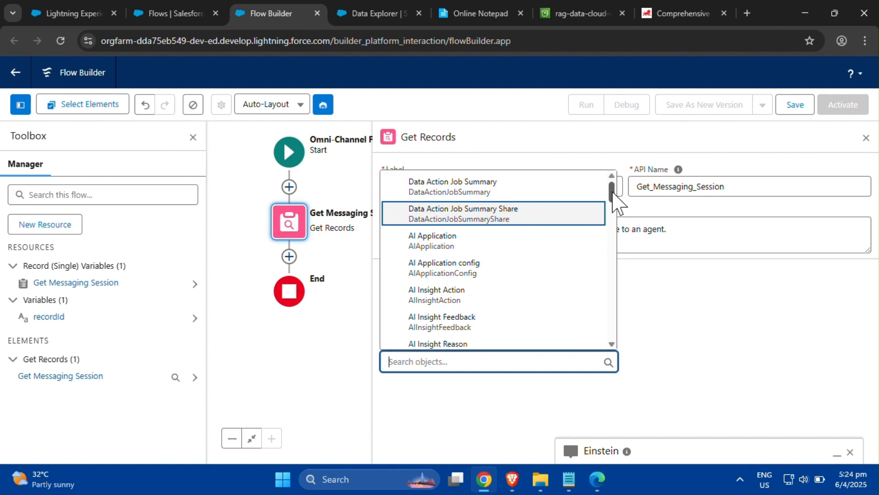
pyautogui.moveTo(616, 202); pyautogui.dragTo(613, 340)
pyautogui.write('Me')
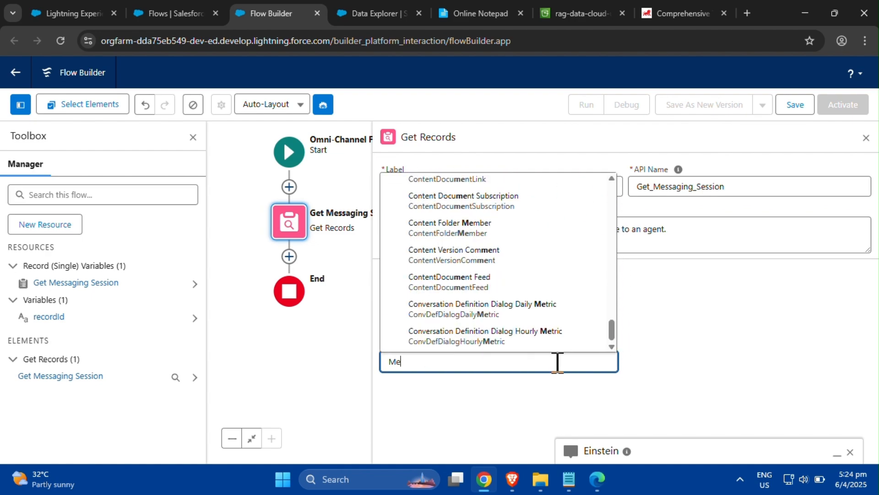
pyautogui.write('ssaging')
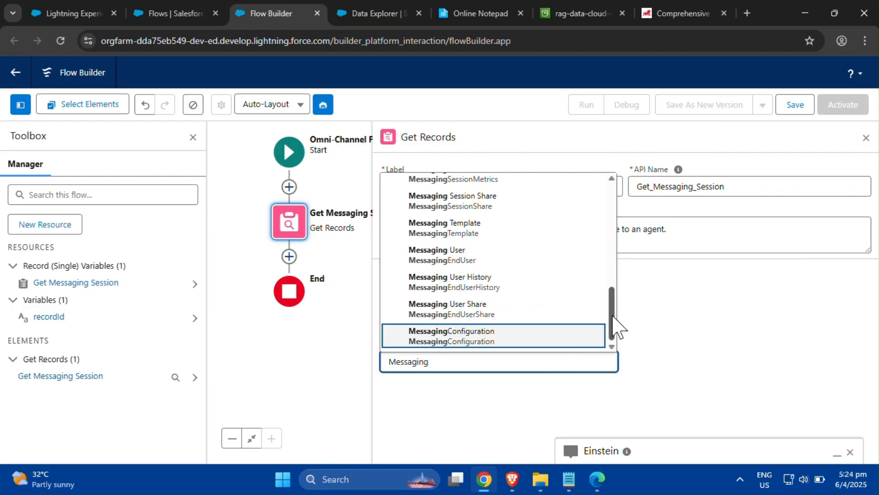
pyautogui.scroll(3, 616, 320)
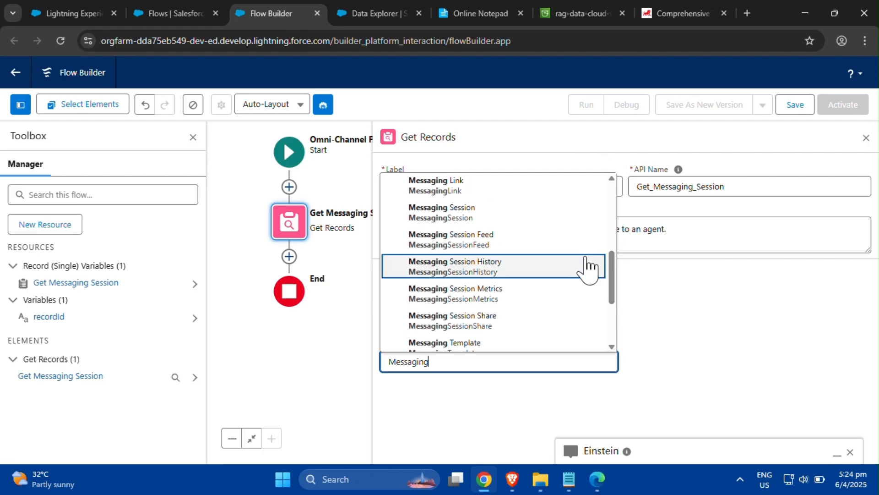
pyautogui.click(555, 227)
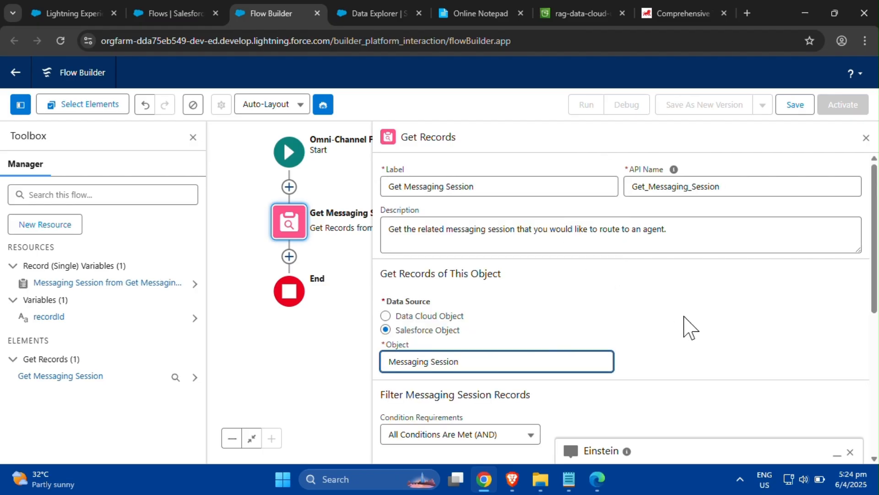
# - Add a filter condition where Id Equals the recordId variable
pyautogui.moveTo(874, 298); pyautogui.dragTo(873, 419)
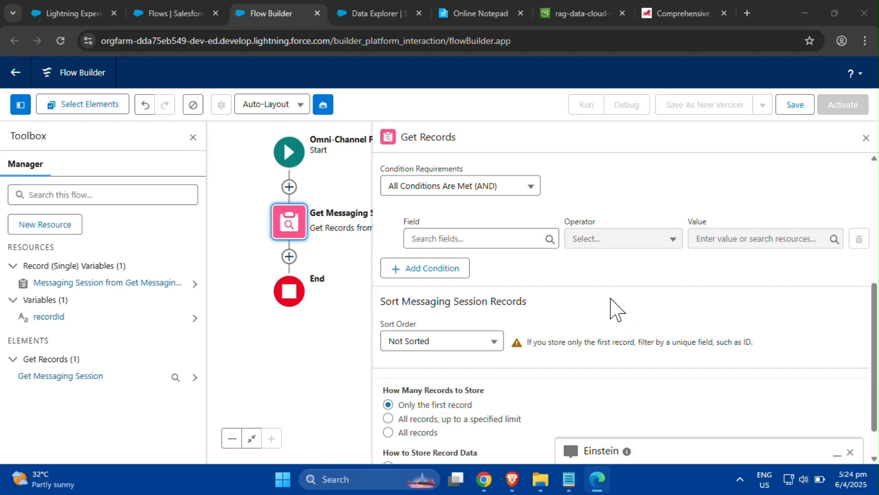
pyautogui.click(478, 241)
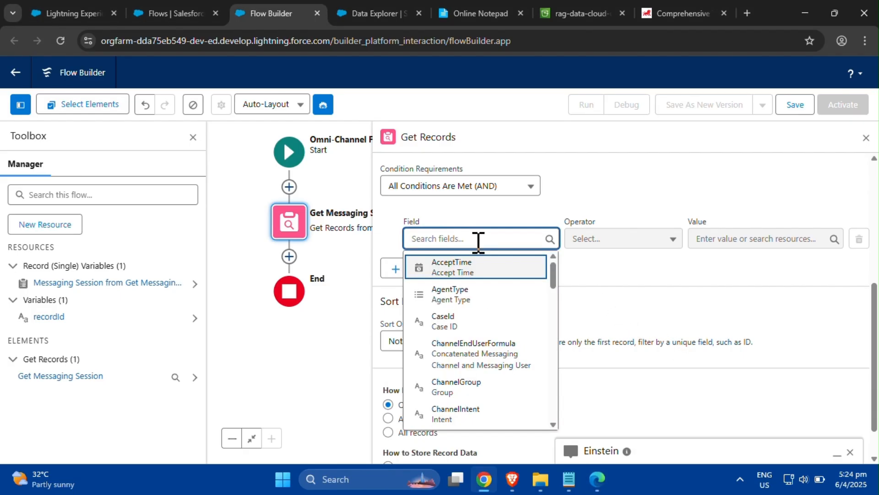
pyautogui.write('Id')
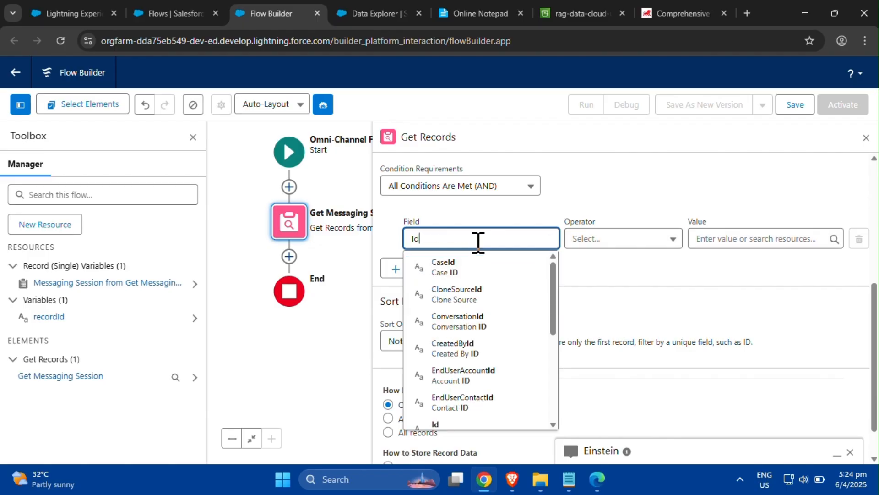
pyautogui.click(485, 427)
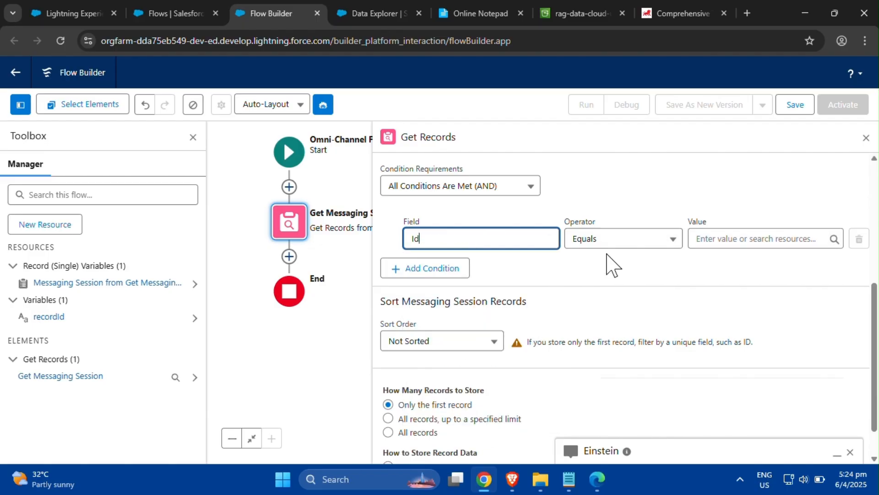
pyautogui.click(724, 236)
pyautogui.moveTo(836, 298); pyautogui.dragTo(840, 359)
pyautogui.click(769, 310)
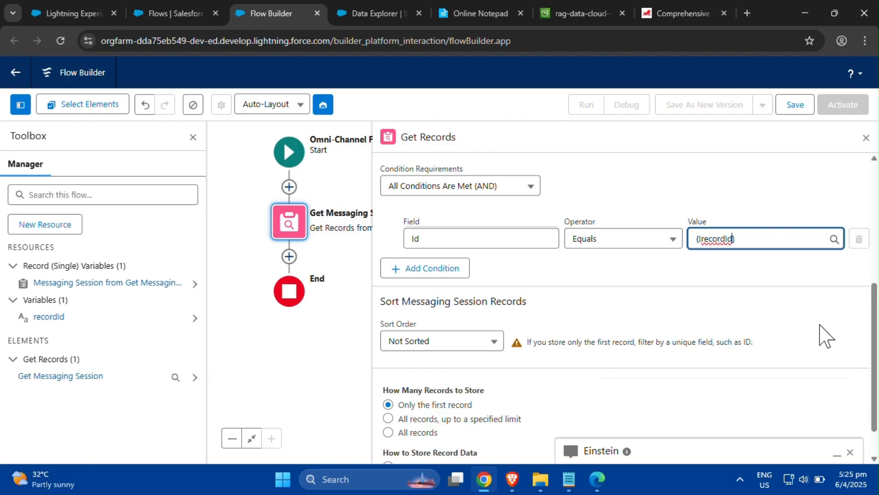
# - Add a Route Work element after the Get Messaging Session element
pyautogui.moveTo(875, 323); pyautogui.dragTo(875, 344)
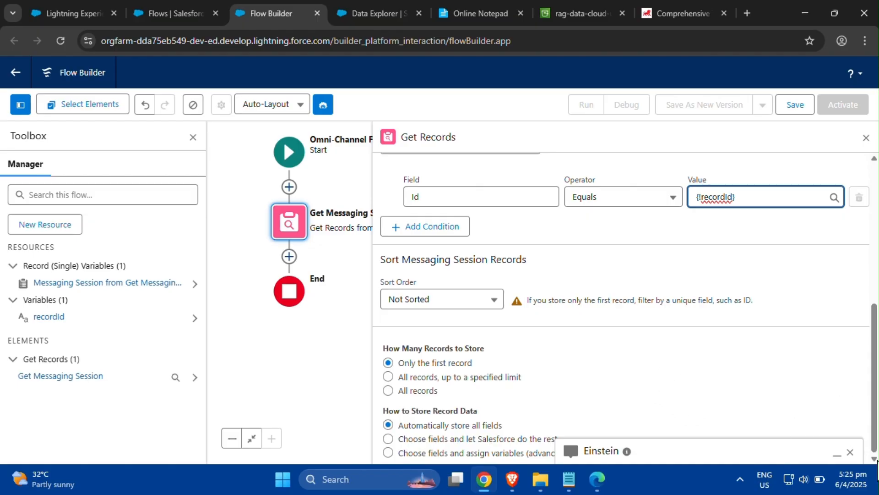
pyautogui.click(288, 257)
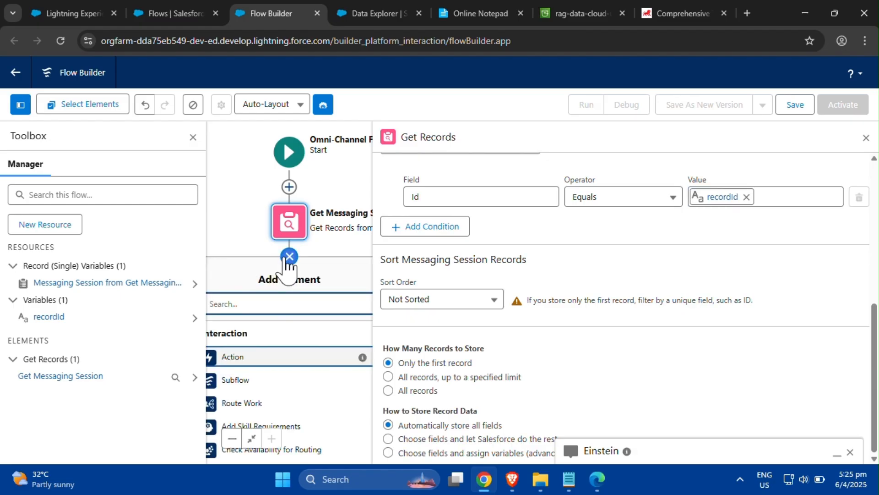
pyautogui.click(865, 137)
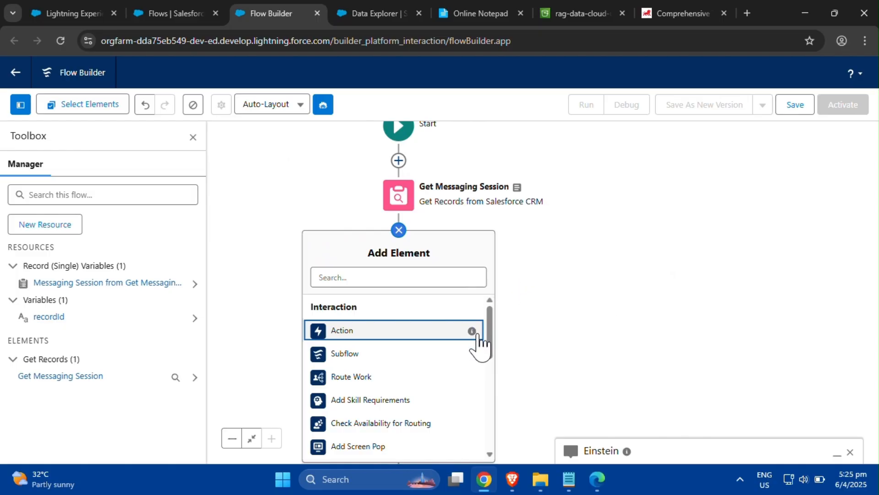
pyautogui.click(404, 376)
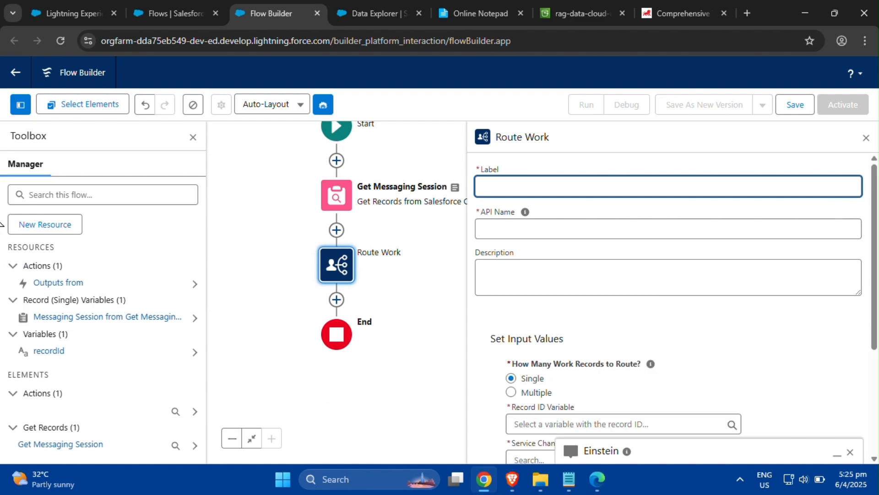
# - Label the Route Work element Route to Agent with API name Route_to_Agent and description 'Route the messaging session to Customer Ambassador'
pyautogui.click(0, 246)
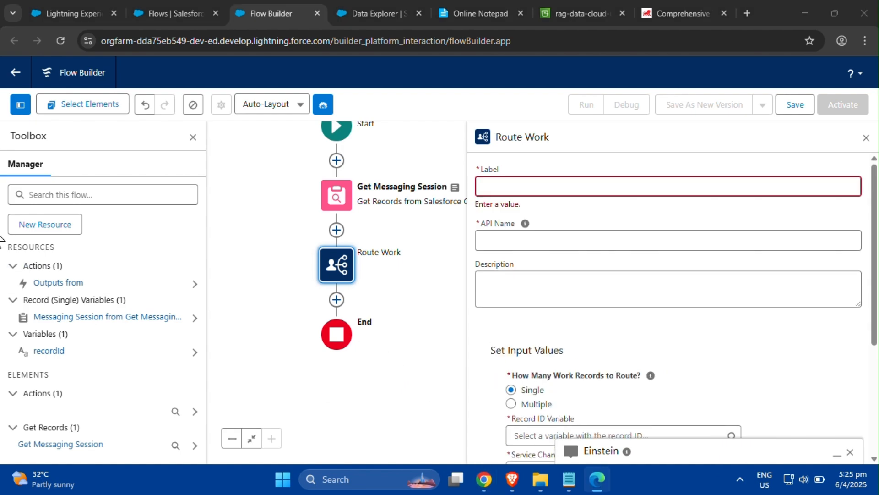
pyautogui.click(491, 186)
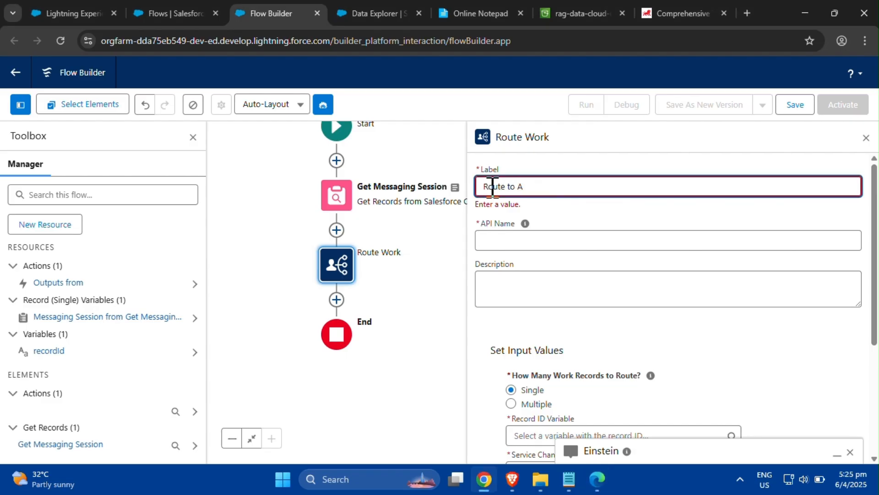
pyautogui.click(545, 242)
pyautogui.hotkey('alt', 'Tab')
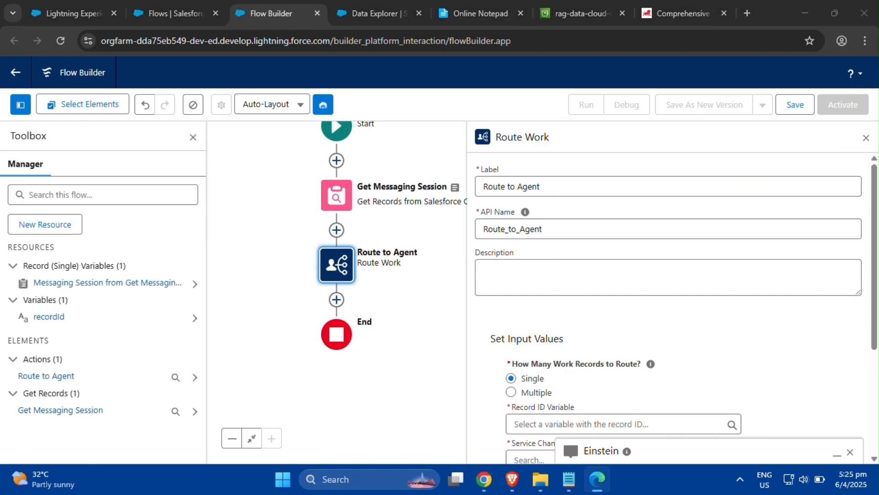
pyautogui.click(516, 287)
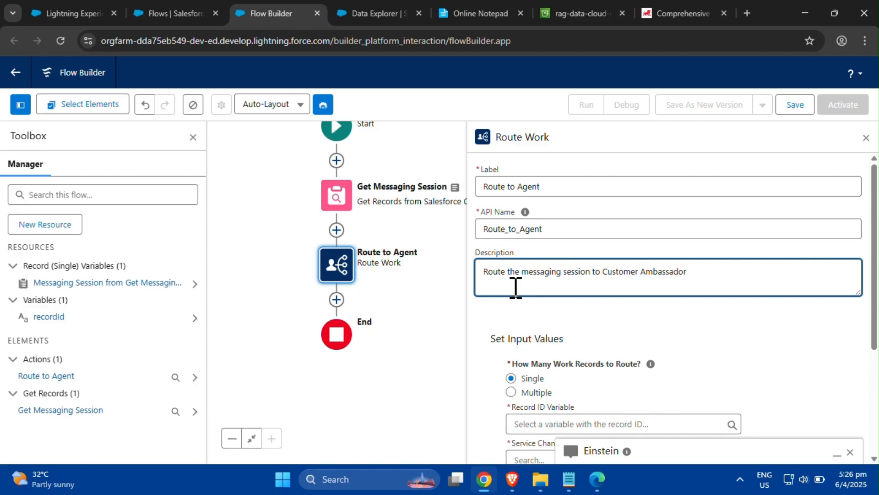
pyautogui.click(687, 334)
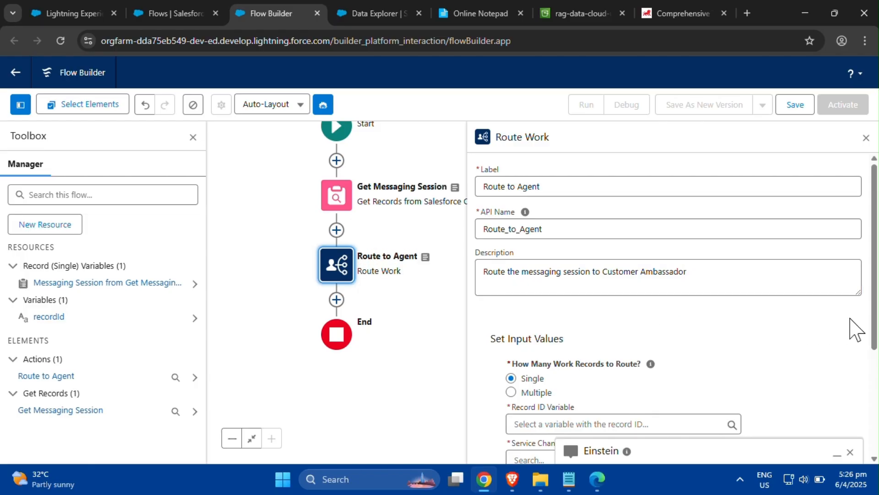
# - Set the Record ID Variable to recordId and the Service Channel to Messaging
pyautogui.scroll(-2, 875, 325)
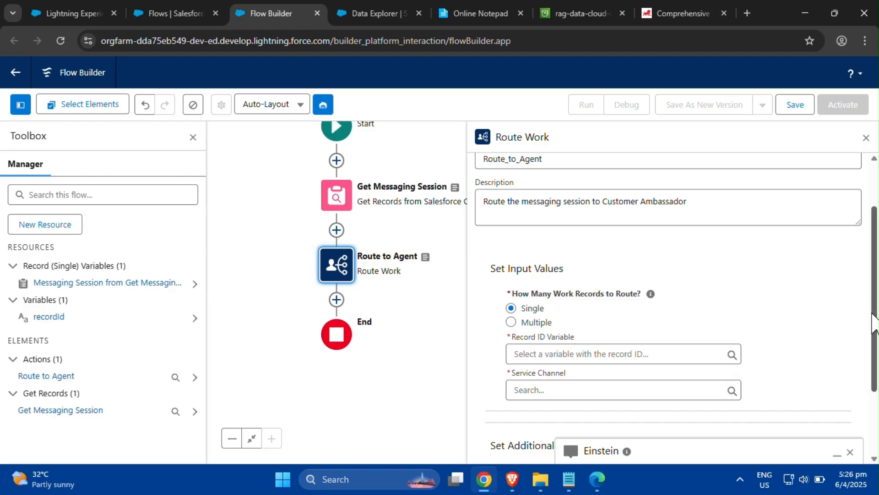
pyautogui.moveTo(875, 321); pyautogui.dragTo(874, 362)
pyautogui.click(600, 286)
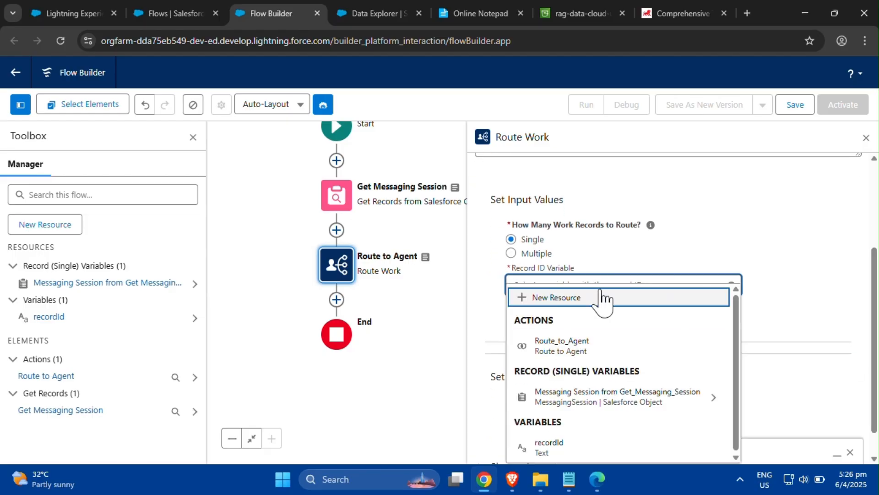
pyautogui.click(592, 447)
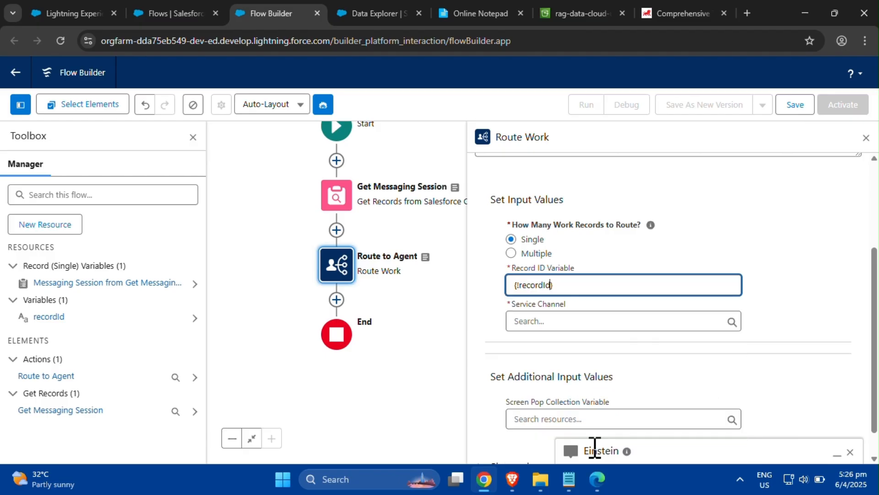
pyautogui.click(603, 323)
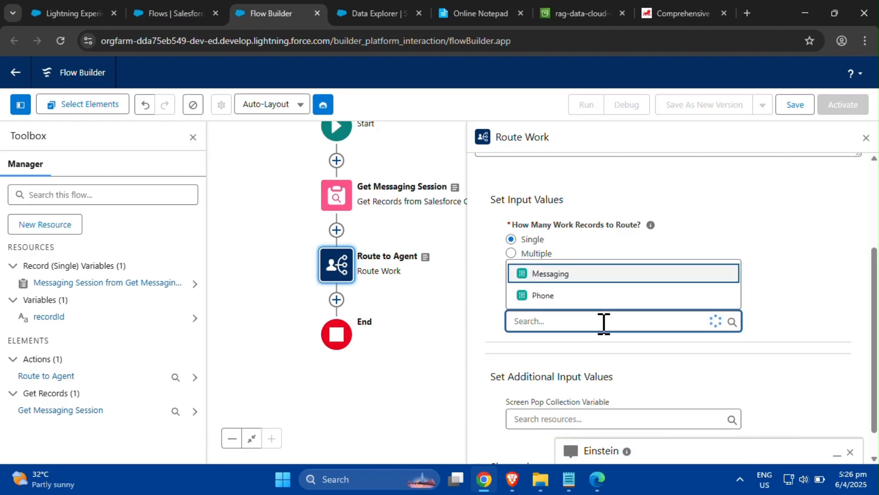
pyautogui.click(621, 278)
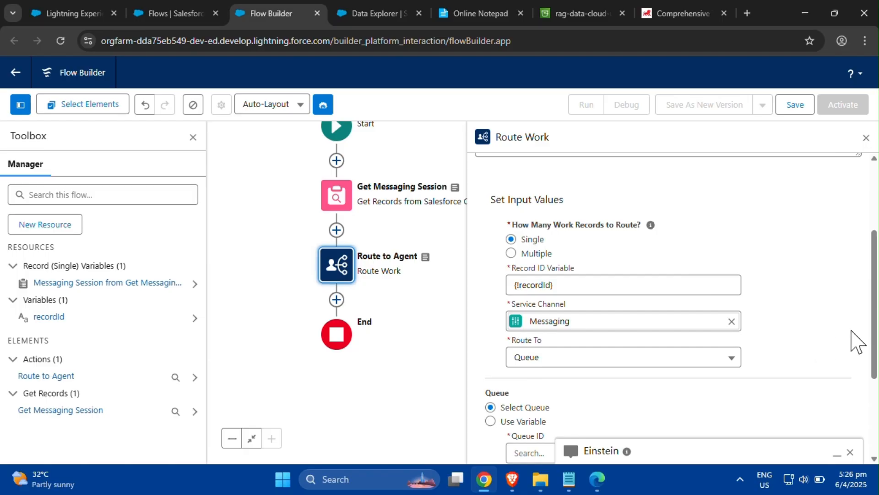
# - Set Route To as Agentforce Service Agent and choose Customer Ambassador as the agent
pyautogui.scroll(-2, 866, 321)
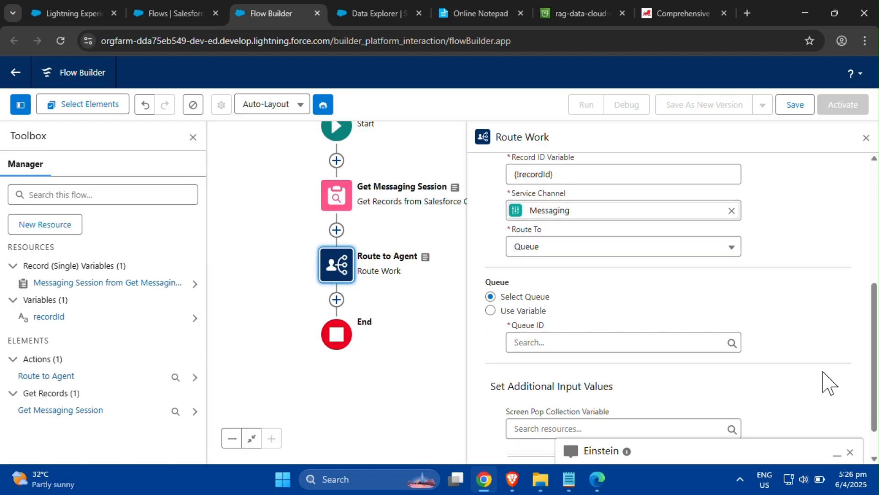
pyautogui.click(605, 249)
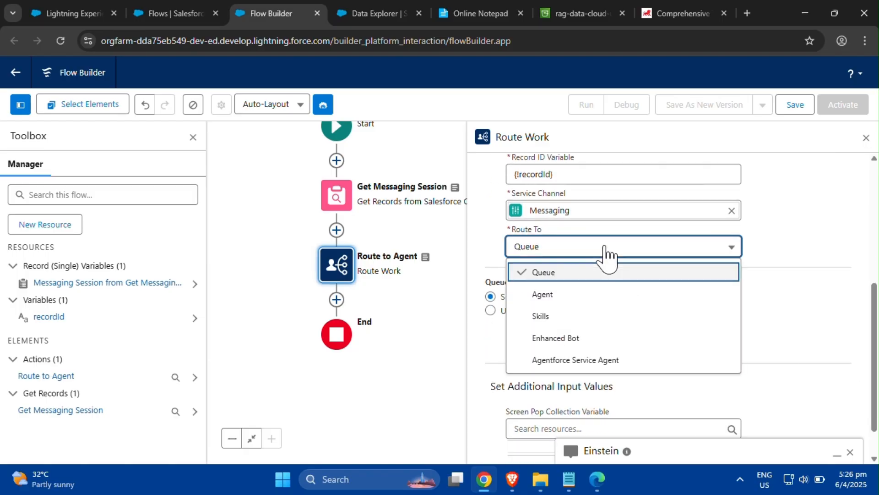
pyautogui.click(611, 362)
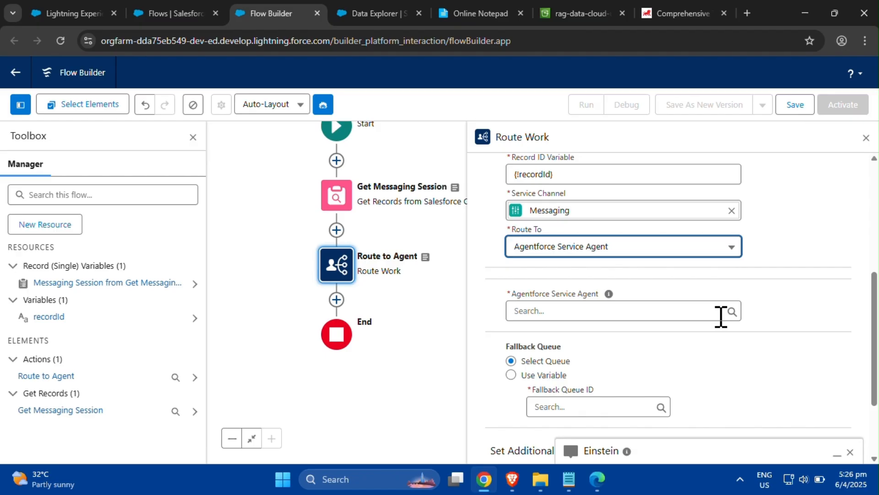
pyautogui.click(692, 315)
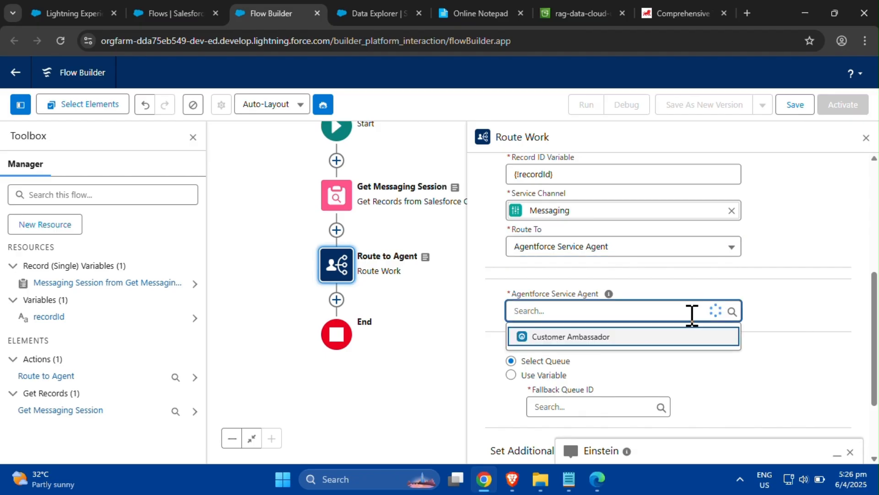
pyautogui.click(684, 341)
pyautogui.moveTo(871, 373); pyautogui.dragTo(874, 385)
pyautogui.scroll(-1, 874, 385)
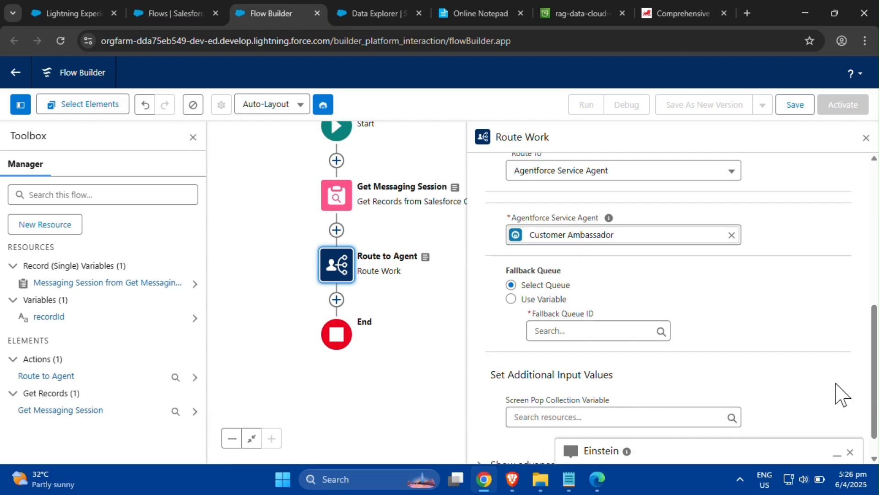
# - Set the Route Work element's Fallback Queue ID to Messaging Queue
pyautogui.click(619, 332)
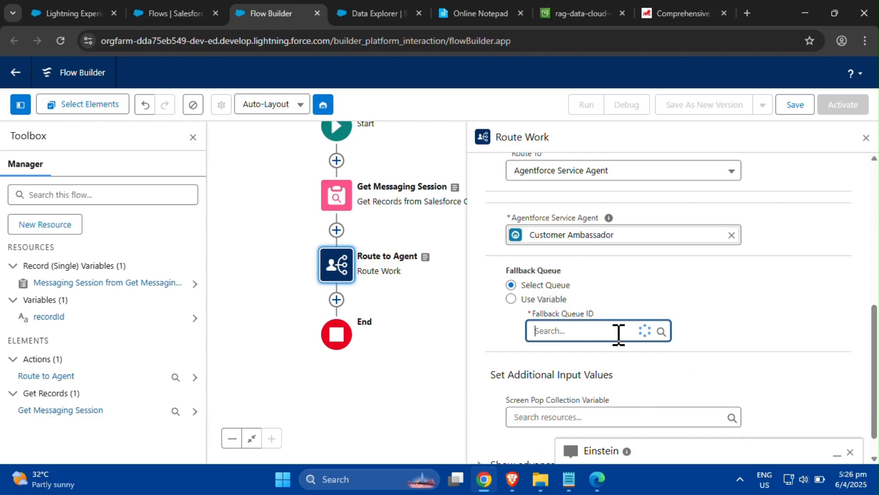
pyautogui.click(624, 304)
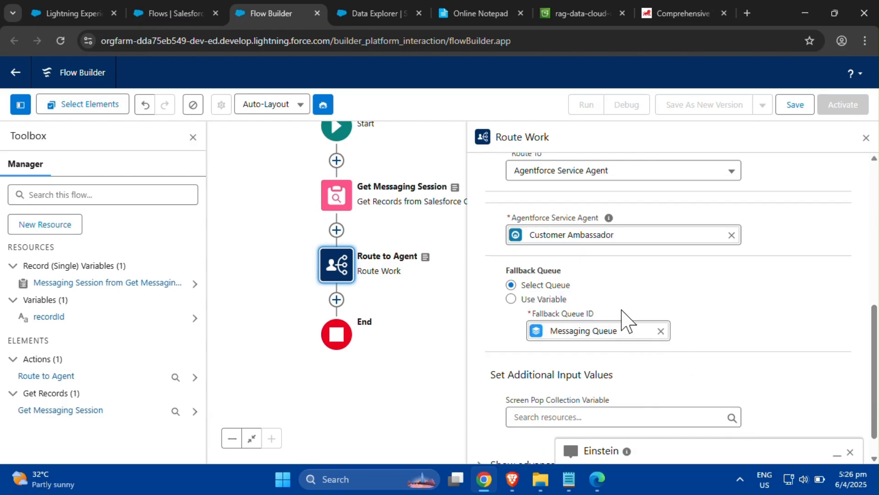
pyautogui.scroll(-1, 874, 364)
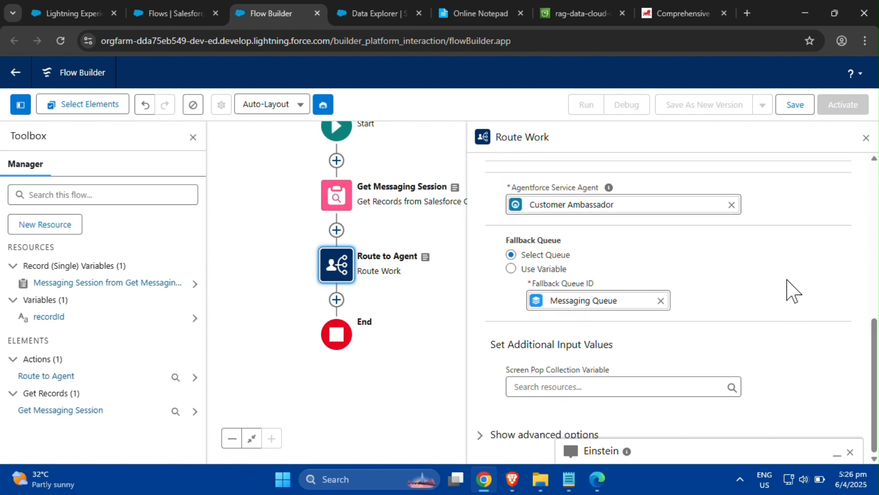
# - Save the flow with label Route to Agent and API name Route_to_Agent
pyautogui.click(795, 107)
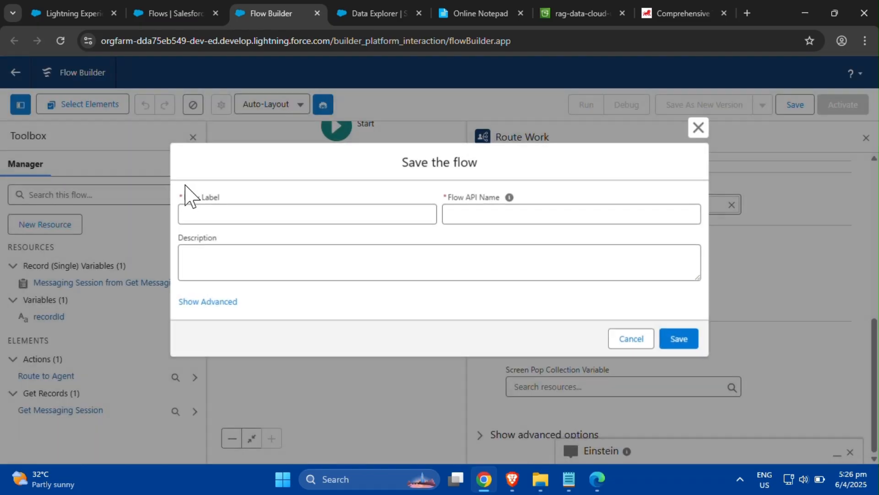
pyautogui.click(0, 236)
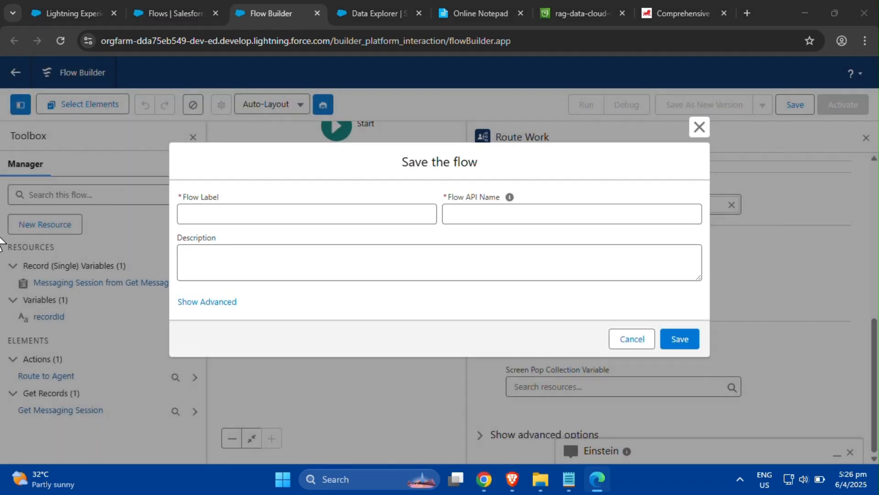
pyautogui.click(353, 213)
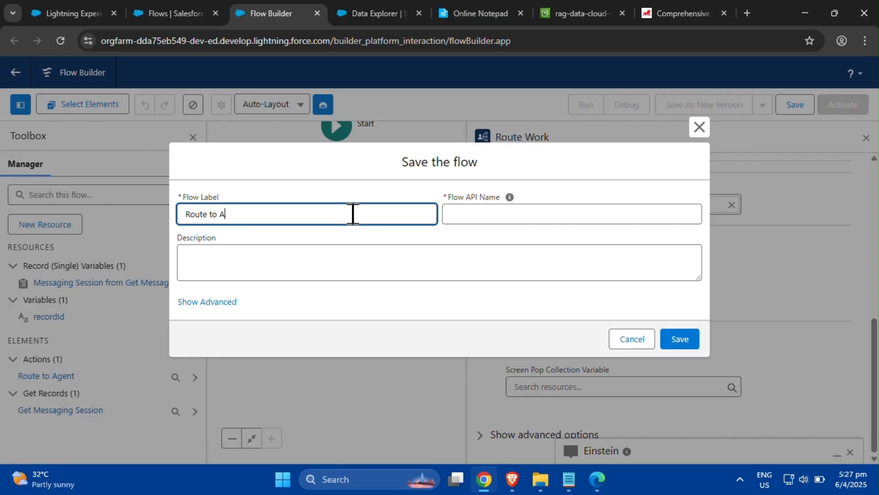
pyautogui.write('Route to Agent')
pyautogui.click(446, 252)
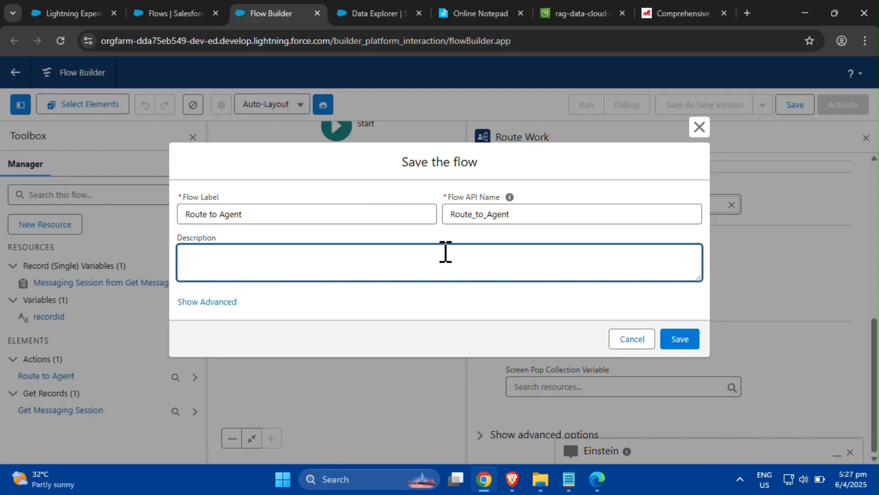
pyautogui.click(683, 341)
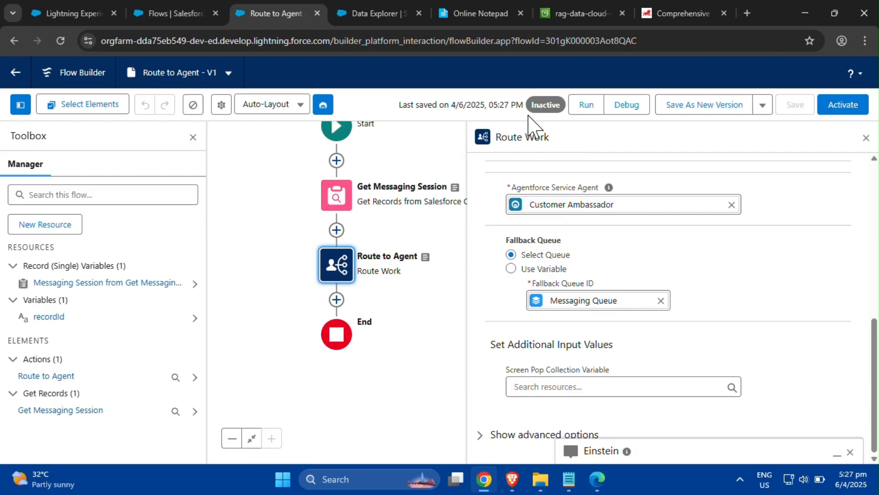
# - Activate the Route to Agent flow and return to the Setup Flows page
pyautogui.click(844, 105)
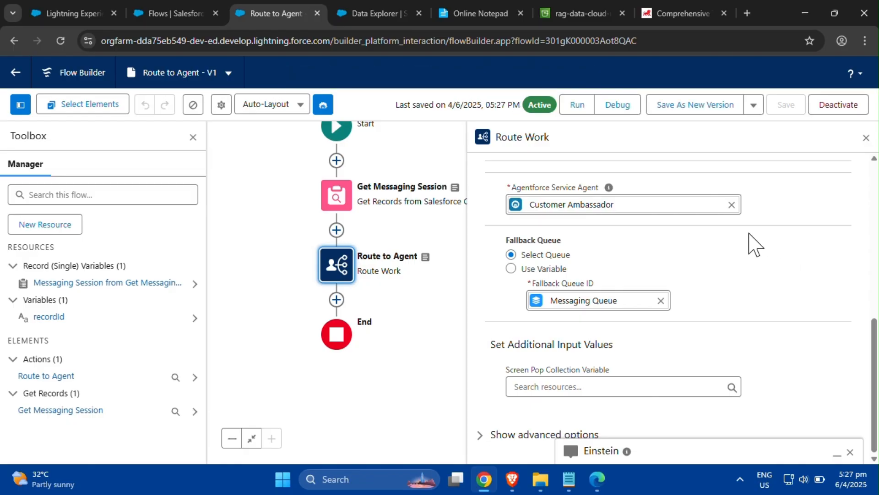
pyautogui.click(15, 75)
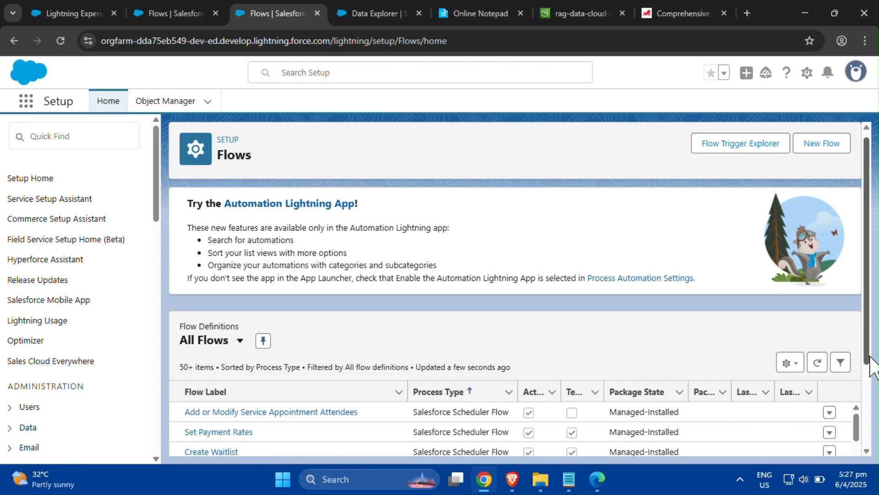
pyautogui.scroll(-2, 875, 351)
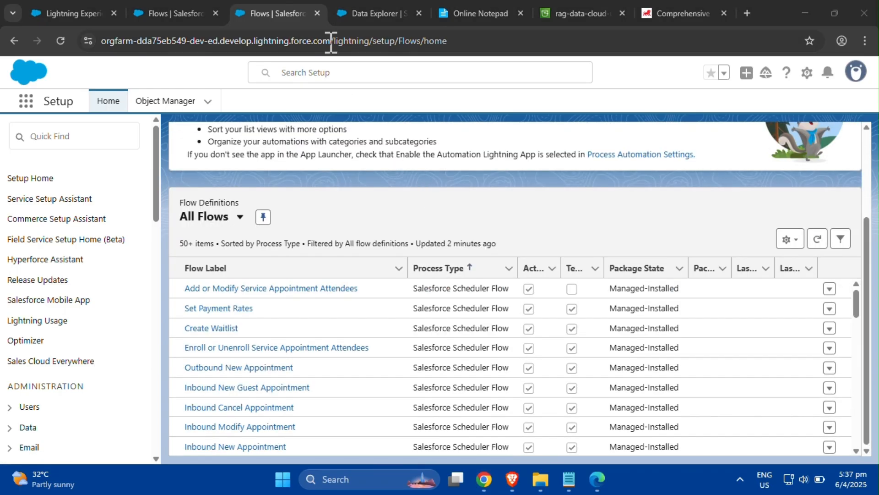
pyautogui.click(317, 13)
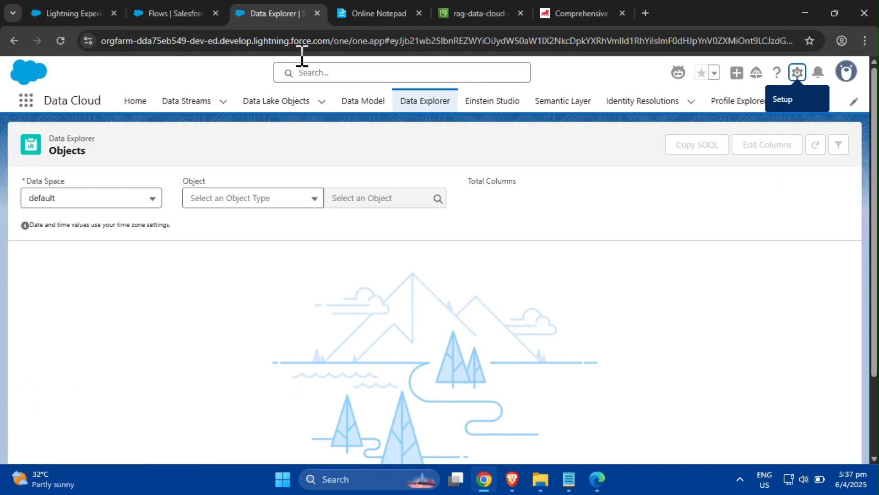
pyautogui.click(171, 9)
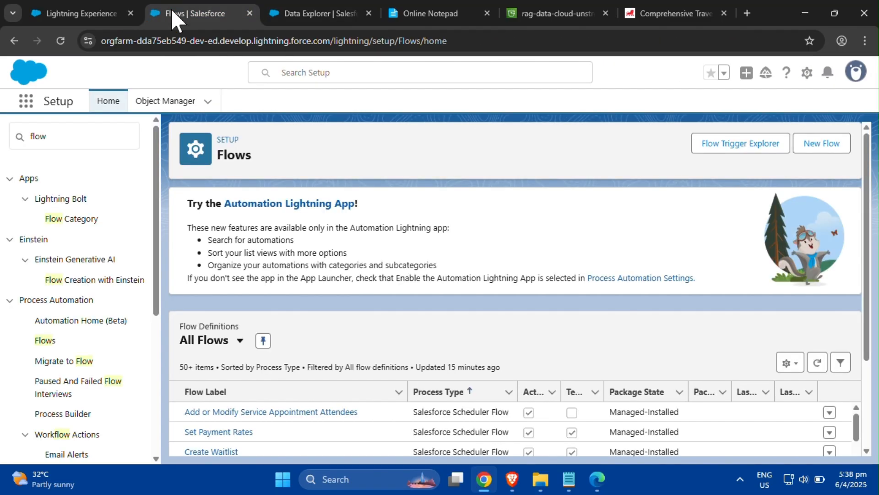
# - Search Setup for messaging and open Messaging Settings
pyautogui.click(75, 136)
pyautogui.press('BackSpace')
pyautogui.press('BackSpace')
pyautogui.press('BackSpace')
pyautogui.press('BackSpace')
pyautogui.write('me')
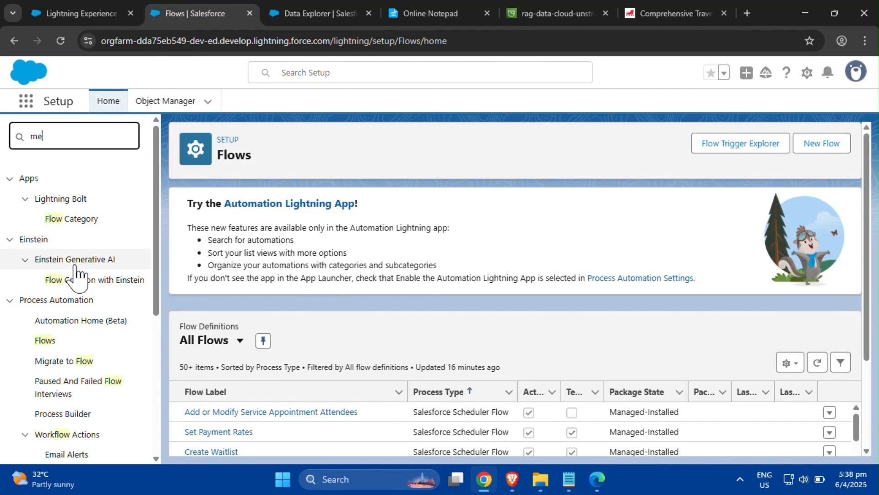
pyautogui.write('ssaging')
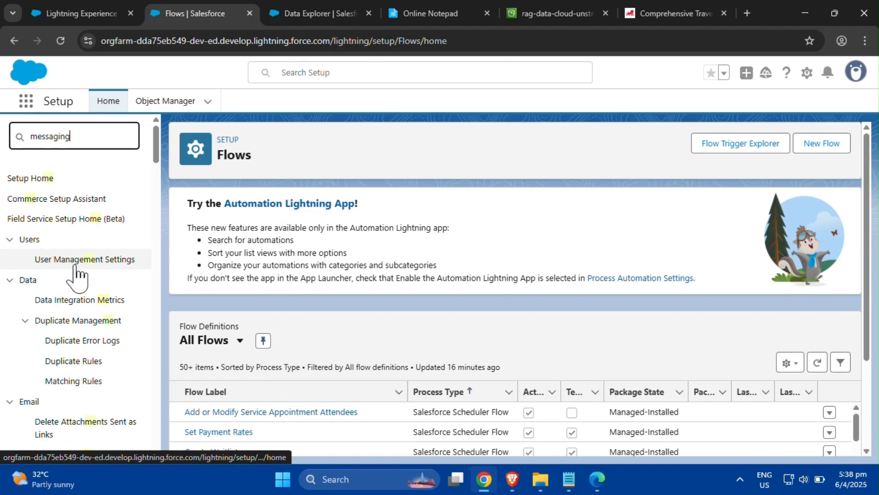
pyautogui.click(89, 313)
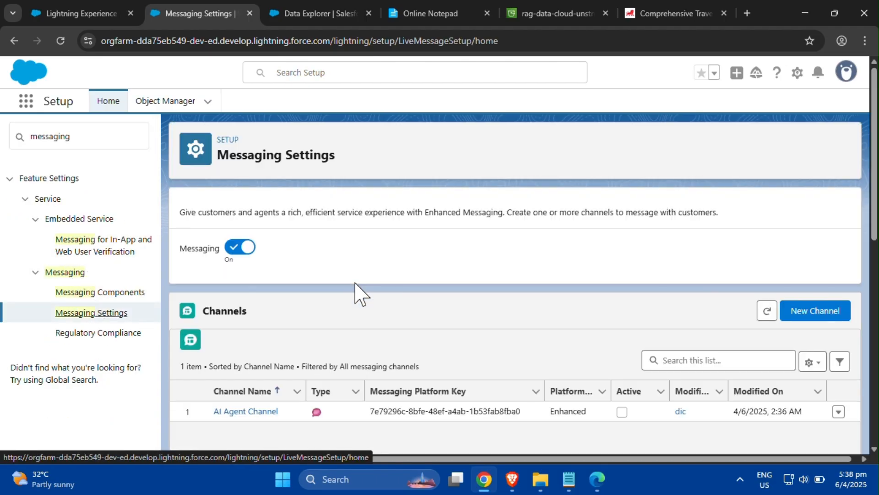
# - On the AI Agent Channel, set Omni-Channel Routing to Omni-Flow with flow Route to Agent and fallback queue Messaging Queue
pyautogui.click(265, 412)
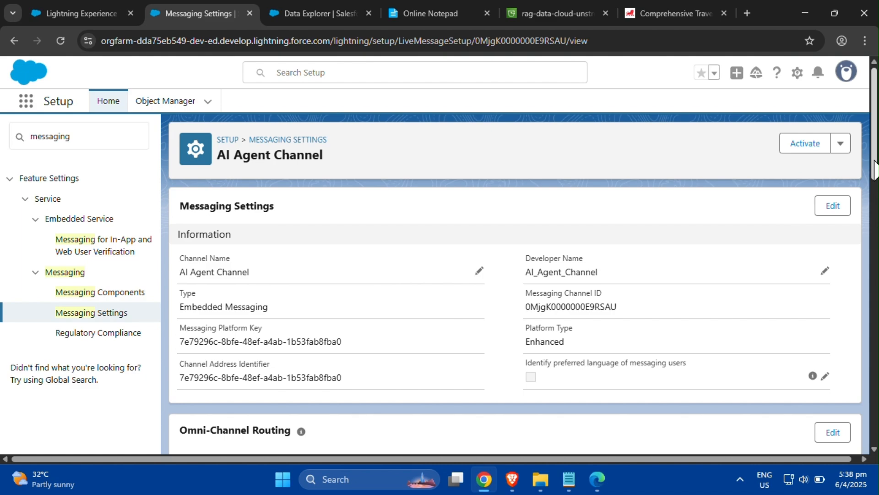
pyautogui.scroll(-5, 875, 170)
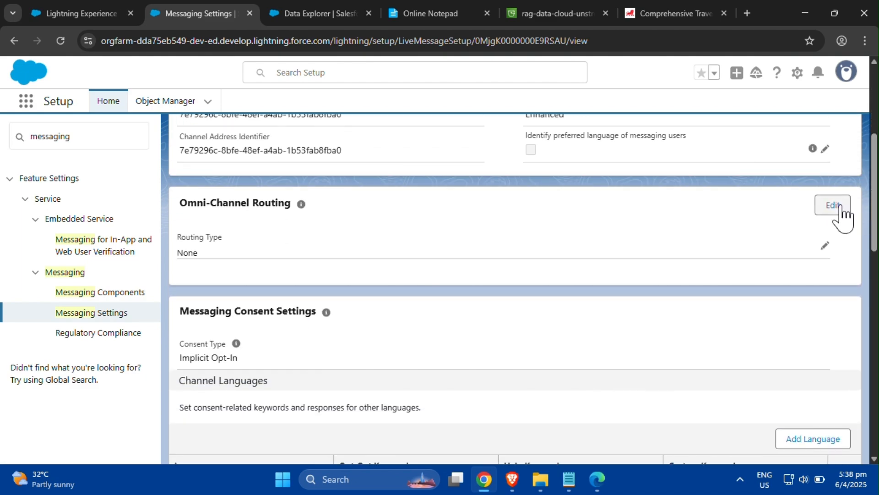
pyautogui.click(841, 206)
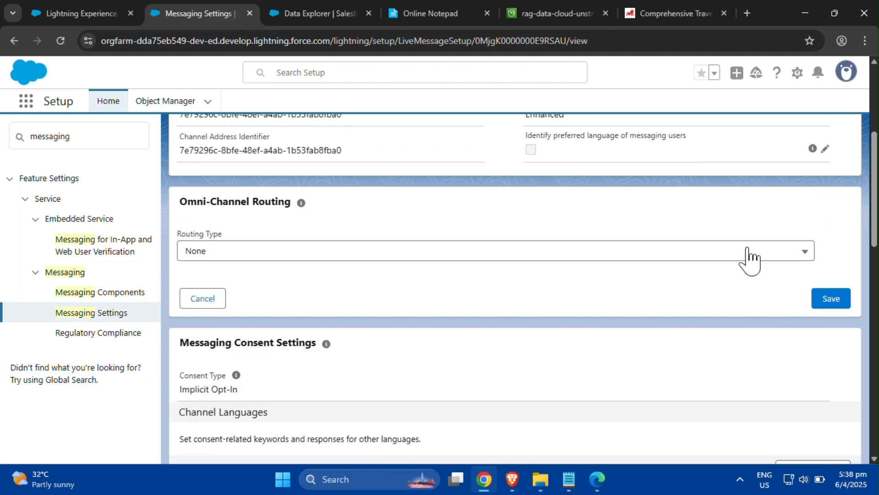
pyautogui.click(748, 251)
pyautogui.click(722, 321)
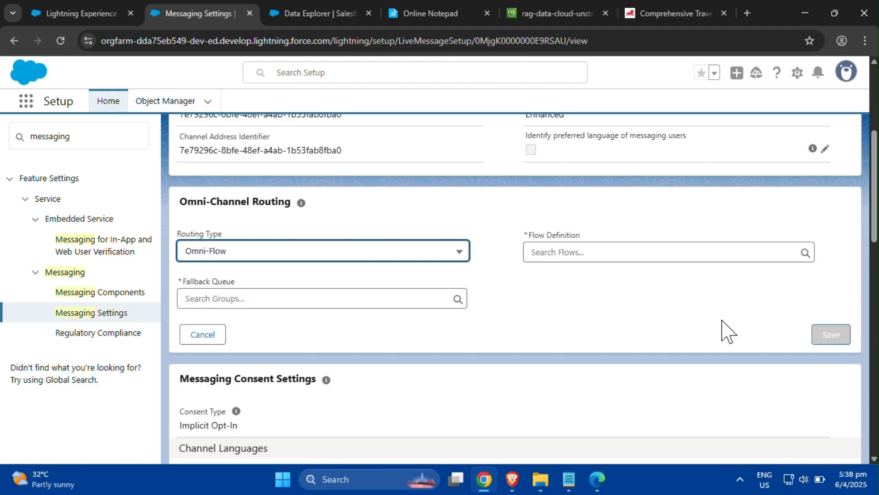
pyautogui.click(727, 252)
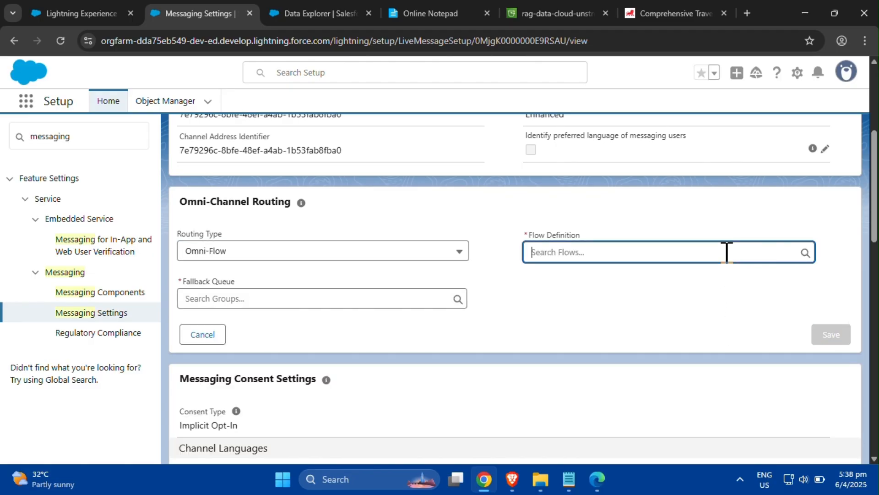
pyautogui.write('Route')
pyautogui.click(709, 276)
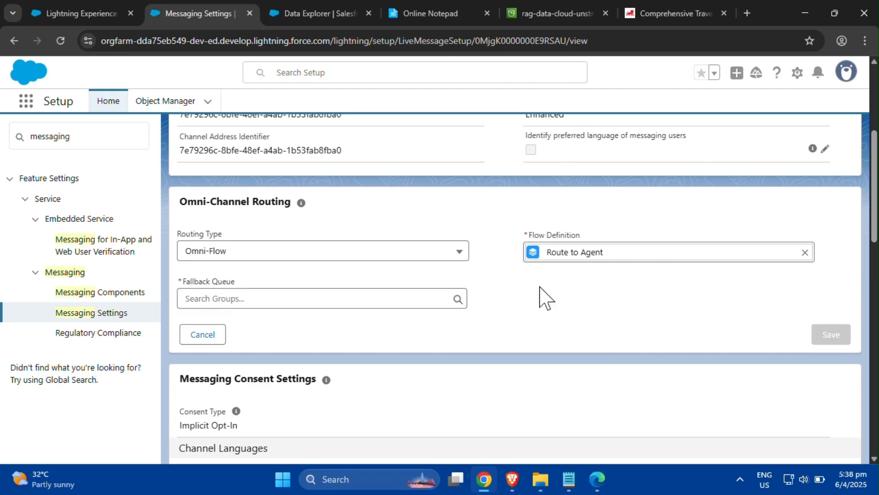
pyautogui.click(397, 298)
pyautogui.write('Messa')
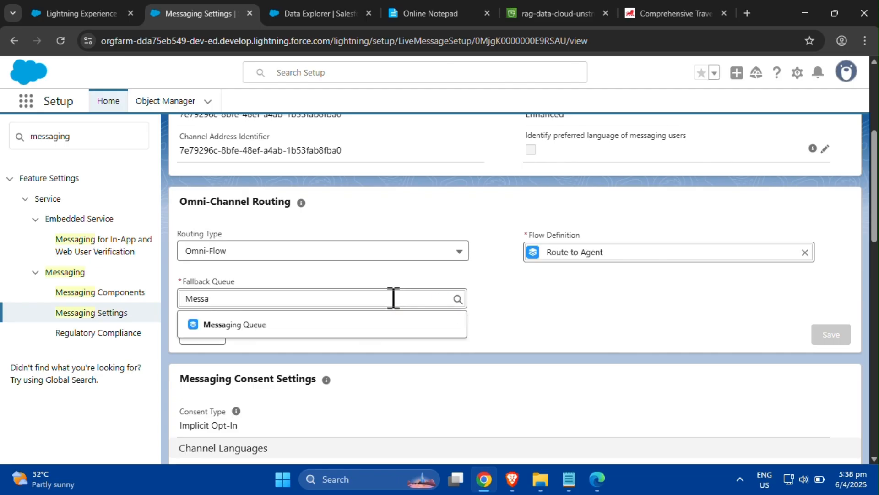
pyautogui.click(389, 322)
pyautogui.click(830, 335)
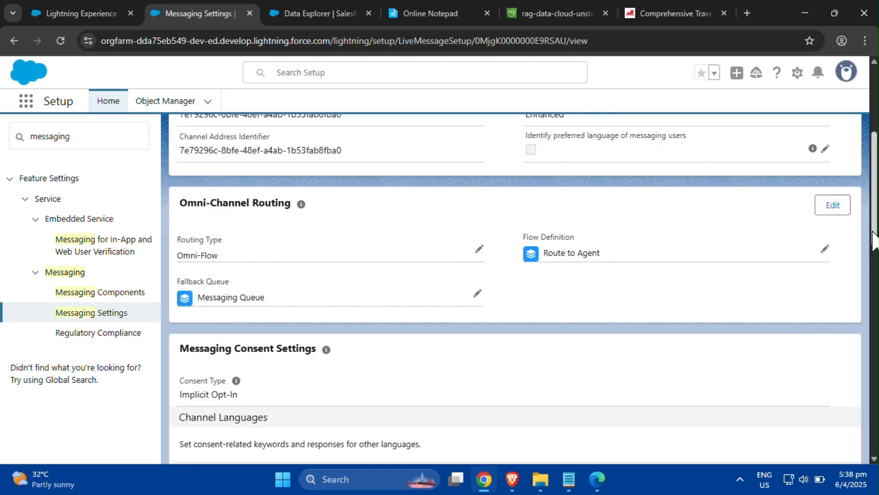
# - Activate the AI Agent Channel, agreeing to the messaging terms and conditions
pyautogui.scroll(5, 873, 238)
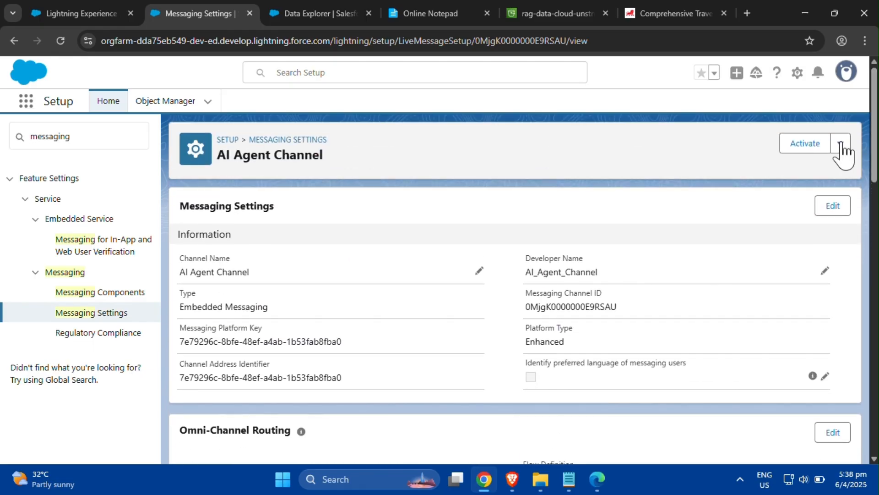
pyautogui.click(801, 145)
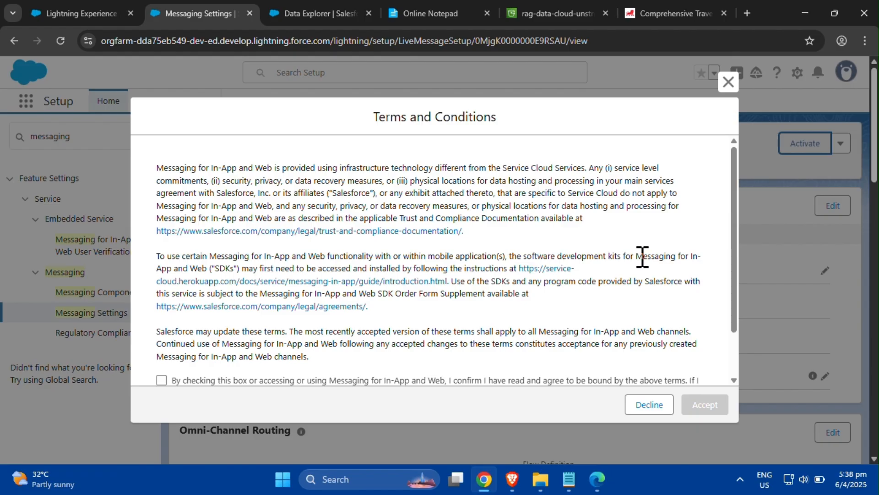
pyautogui.moveTo(731, 261); pyautogui.dragTo(734, 346)
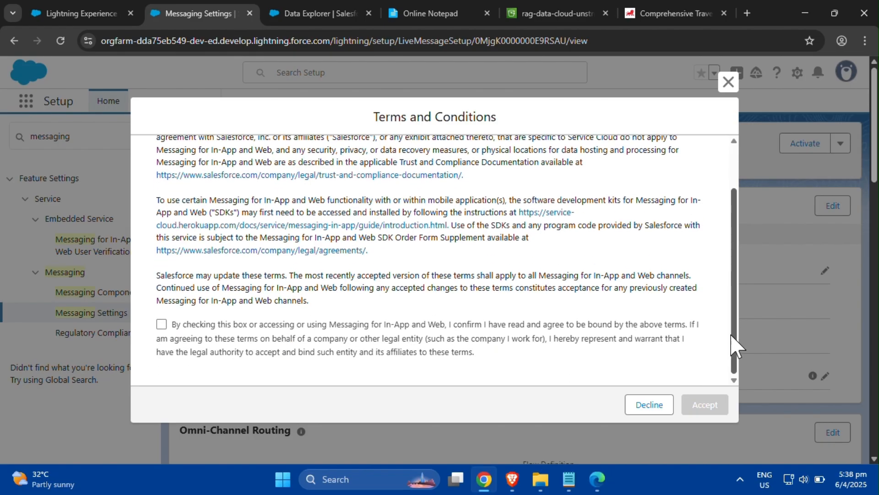
pyautogui.click(162, 325)
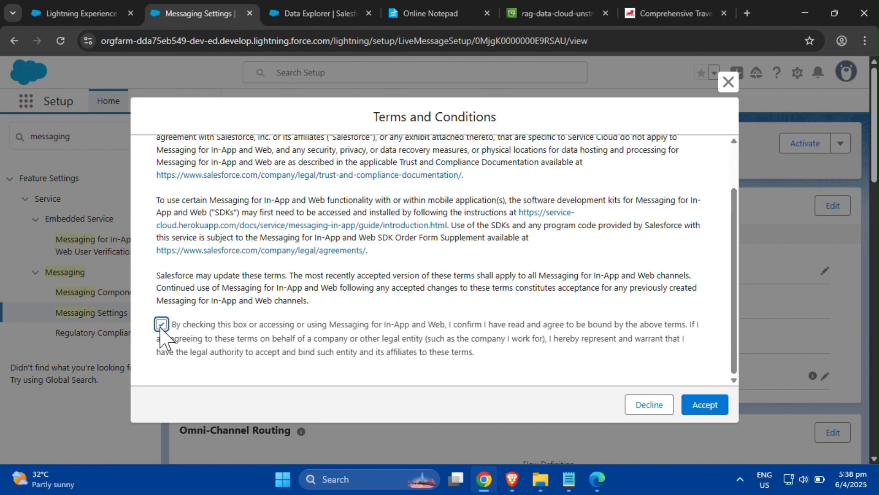
pyautogui.click(697, 407)
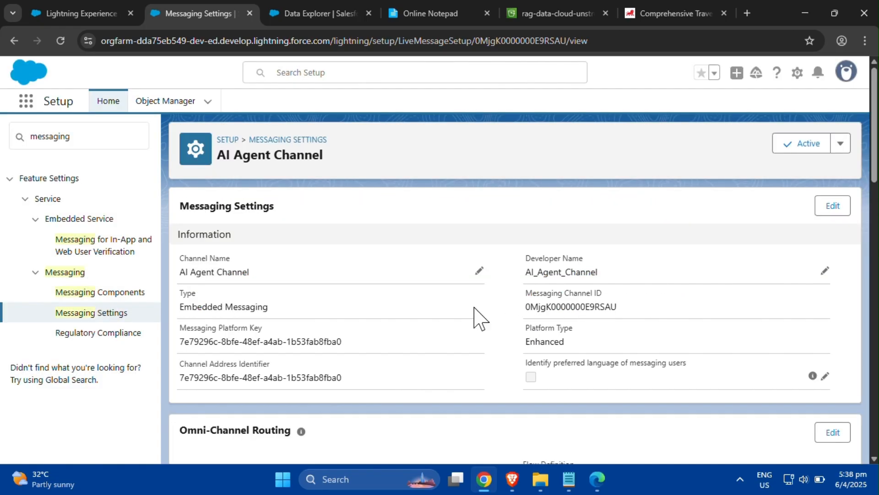
# - Return to Messaging Settings and search Setup for digital experience
pyautogui.click(105, 316)
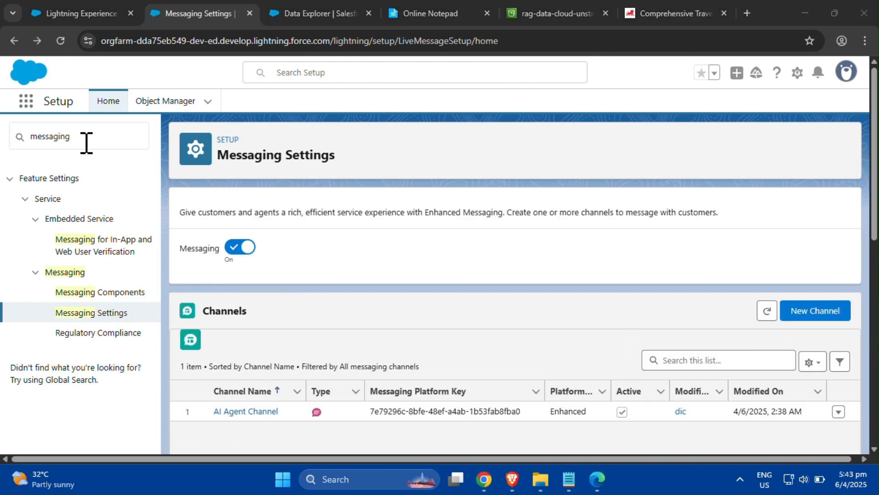
pyautogui.doubleClick(29, 137)
pyautogui.write('digital ')
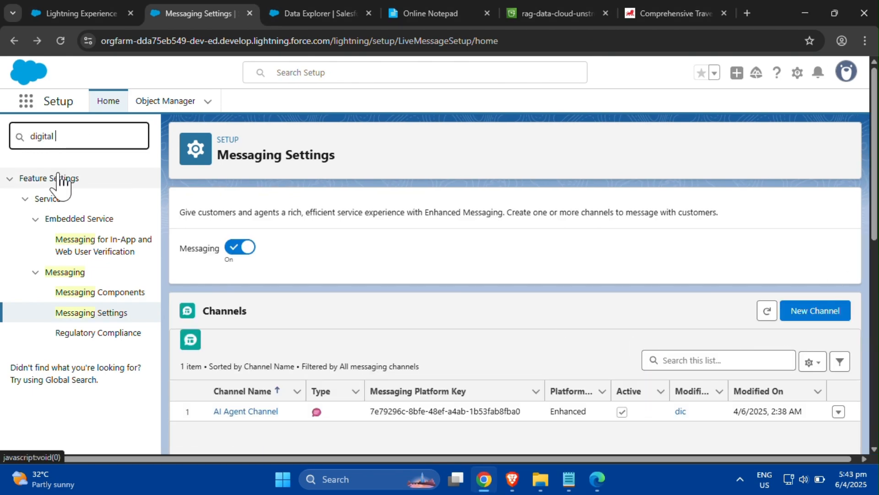
pyautogui.write('experience')
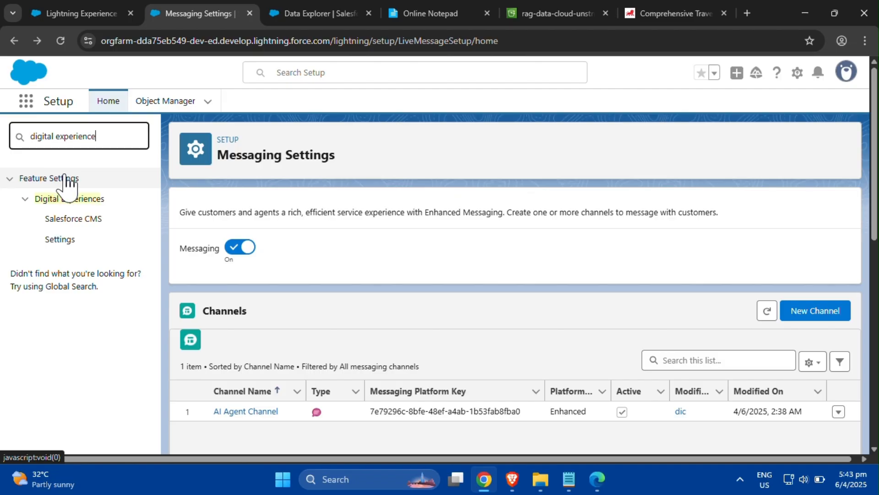
# - Open Digital Experiences Settings, enable Digital Experiences and save, confirming the domain registration
pyautogui.click(69, 245)
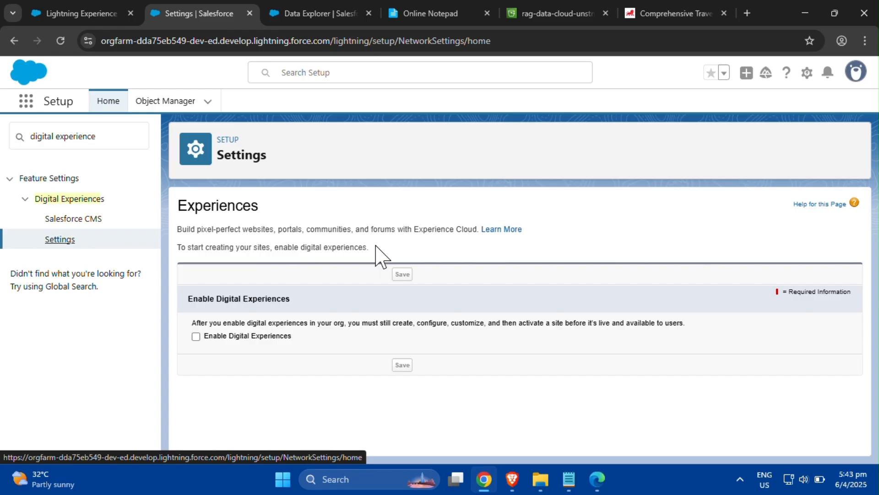
pyautogui.click(195, 336)
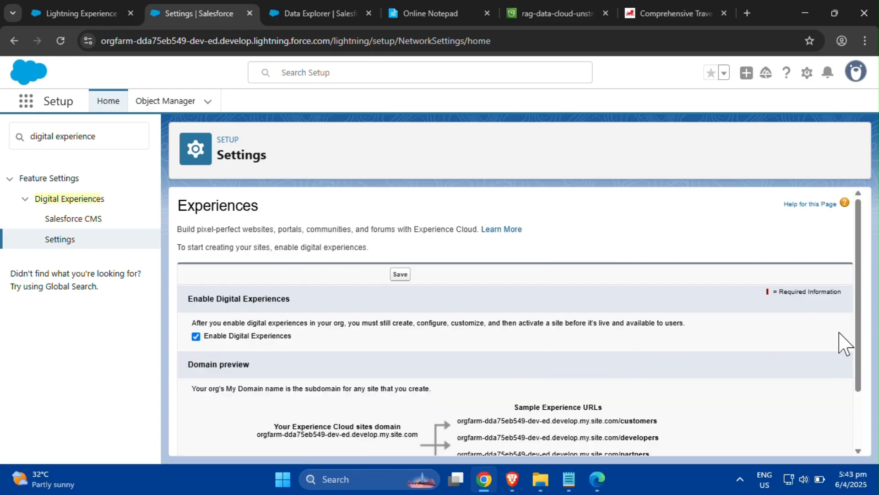
pyautogui.moveTo(859, 349); pyautogui.dragTo(859, 413)
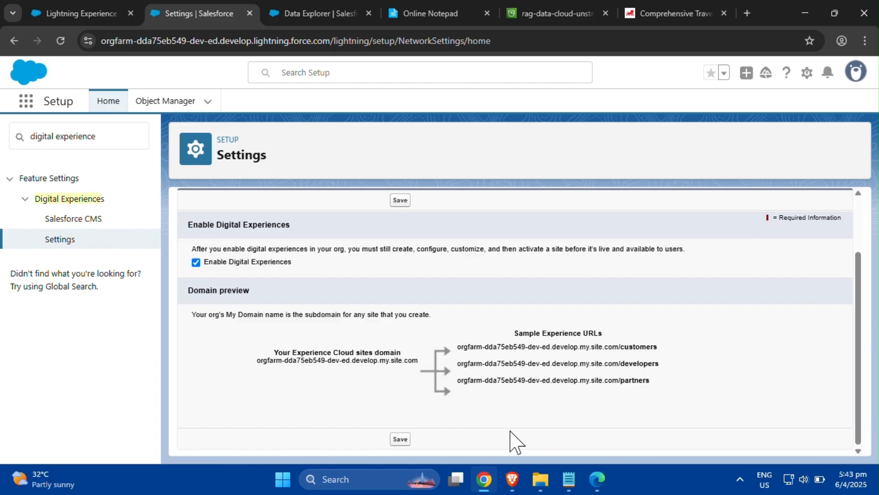
pyautogui.click(399, 440)
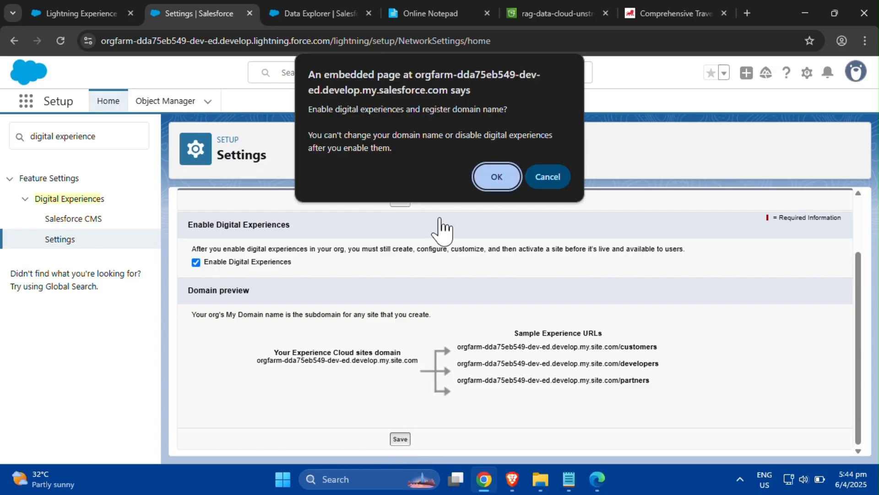
pyautogui.click(489, 180)
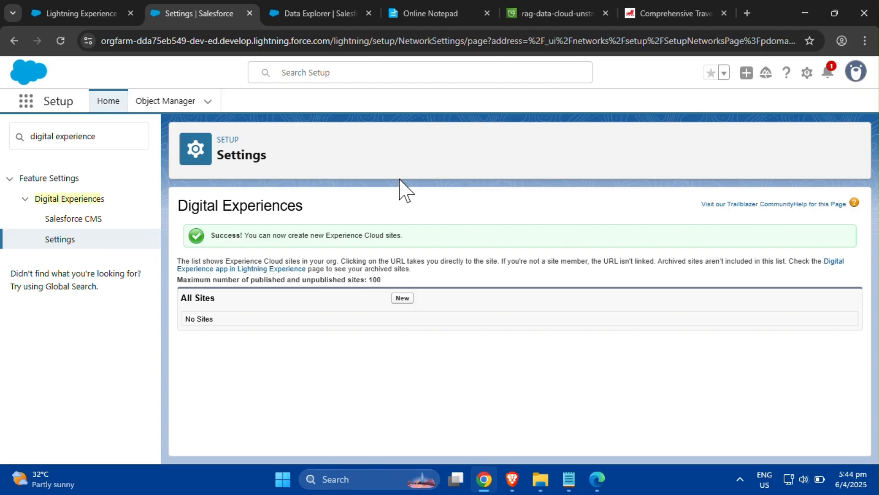
# - Search Setup for site, open Sites, accept the Sites Terms of Use and register the Salesforce site domain
pyautogui.moveTo(104, 138); pyautogui.dragTo(28, 137)
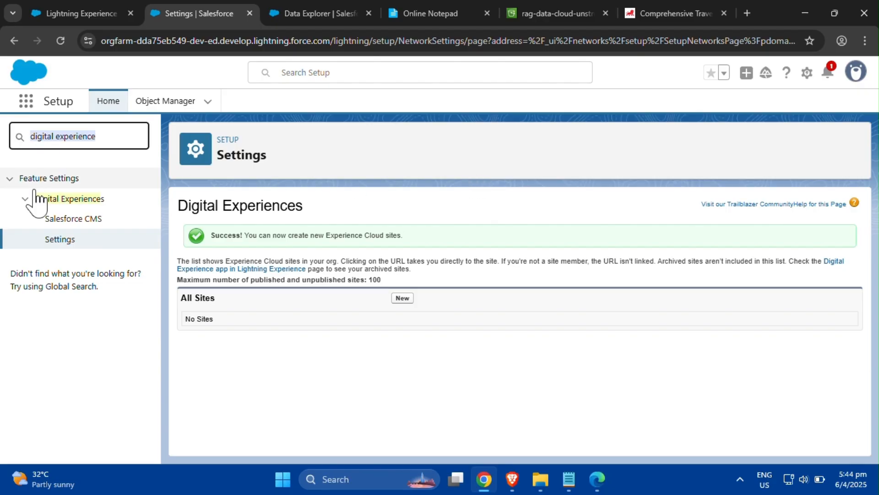
pyautogui.write('site')
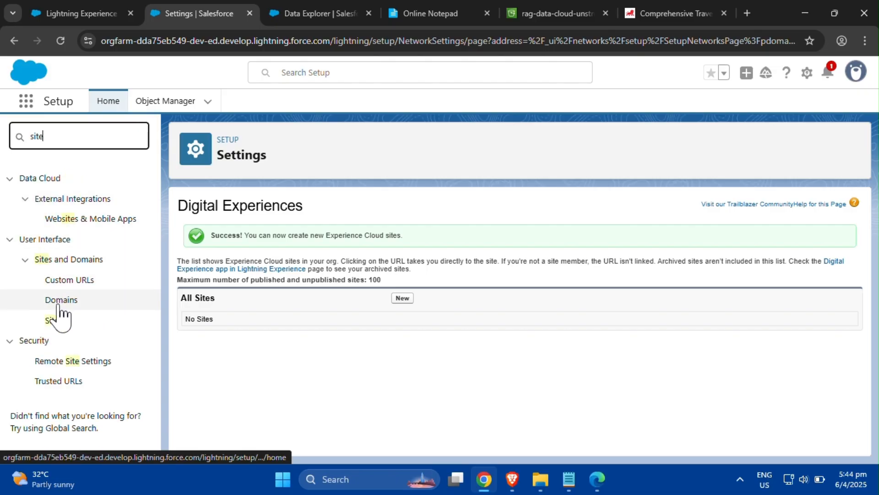
pyautogui.click(55, 320)
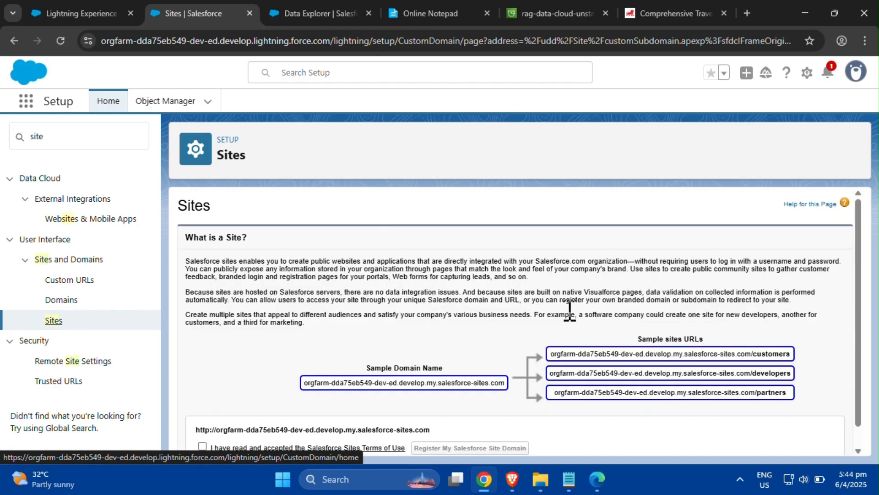
pyautogui.scroll(-1, 861, 351)
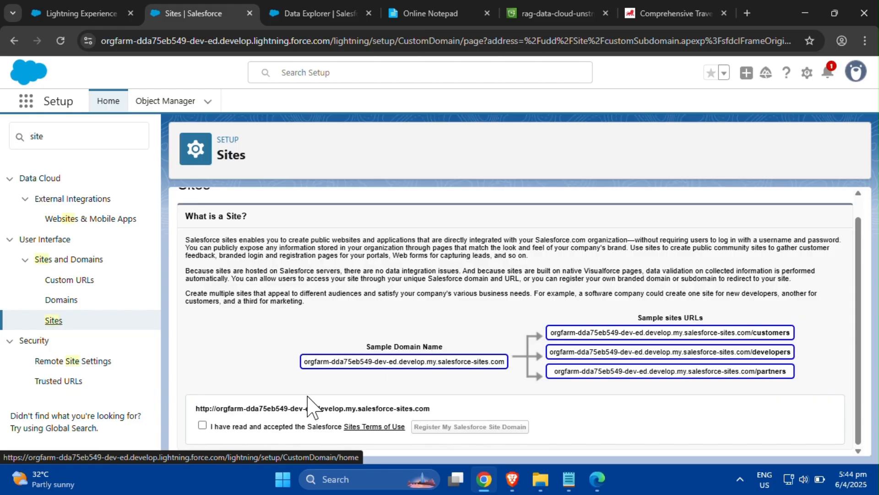
pyautogui.click(201, 425)
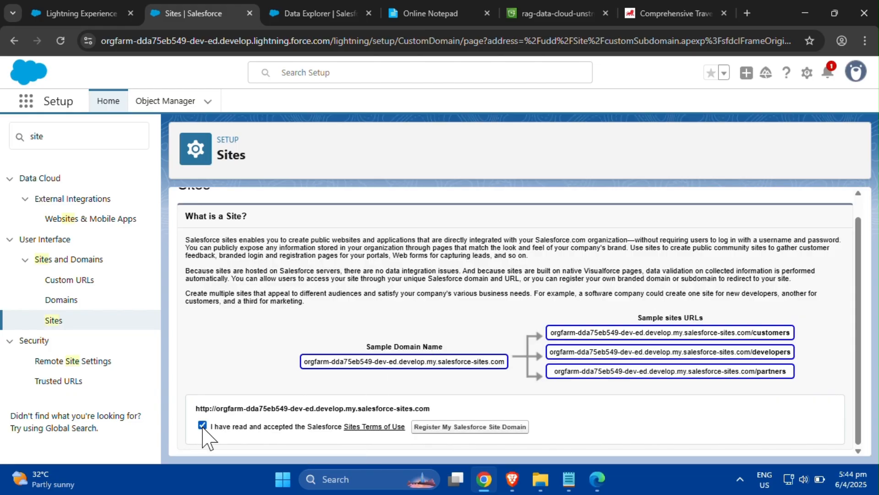
pyautogui.click(494, 432)
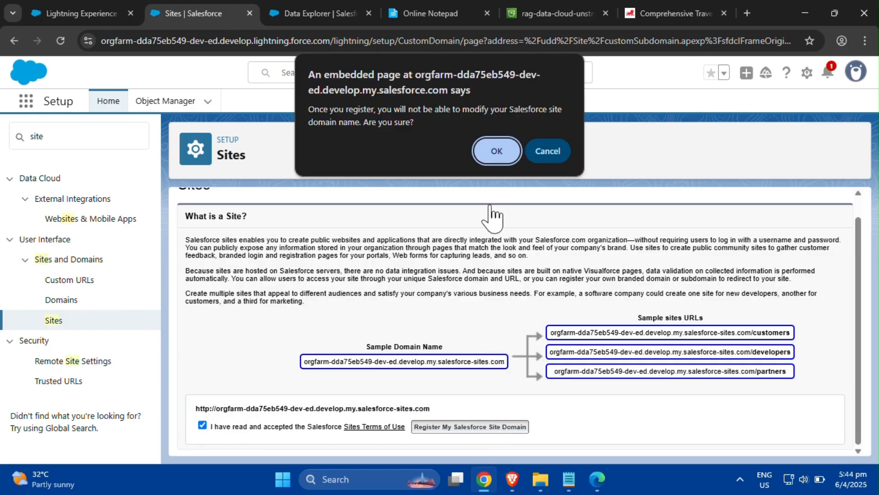
pyautogui.click(495, 154)
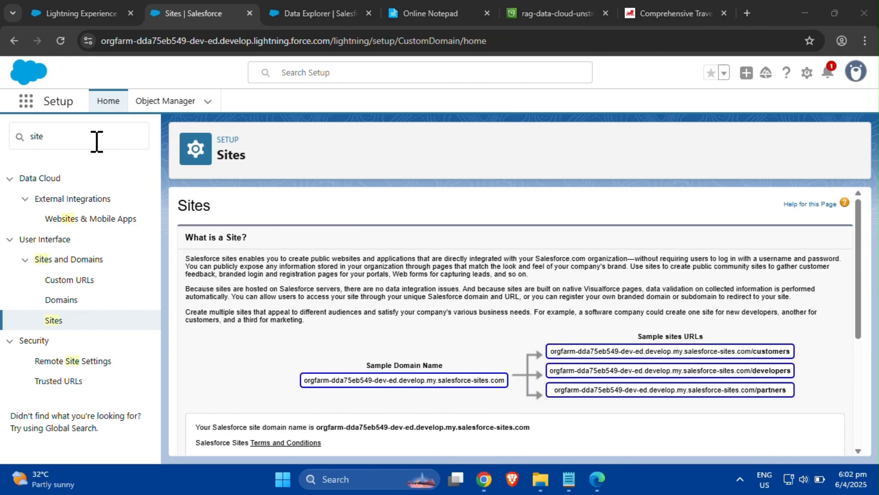
# - Search Setup for embedded and start a new Embedded Service deployment of type Messaging for In-App and Web, choosing Web
pyautogui.click(17, 128)
pyautogui.write('em')
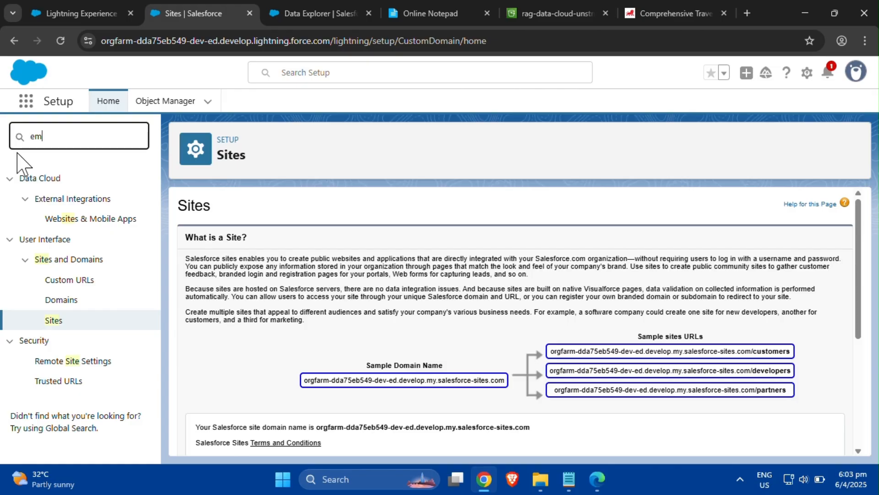
pyautogui.write('bedded')
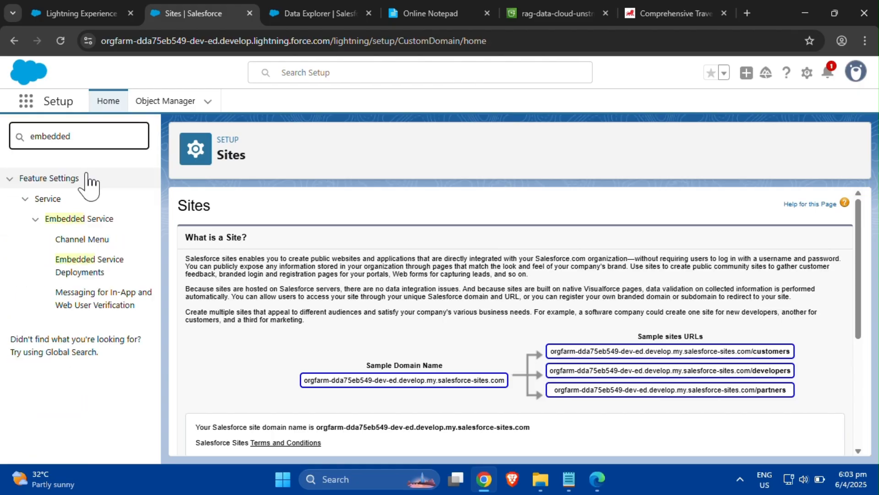
pyautogui.click(99, 265)
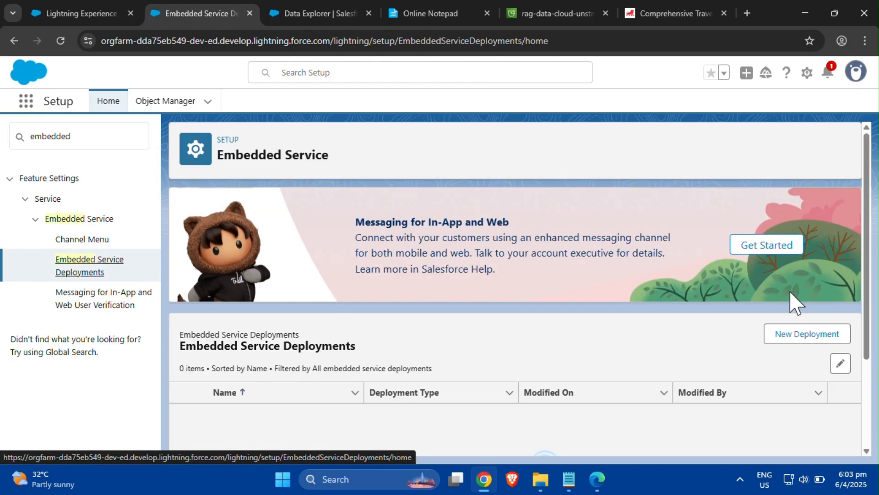
pyautogui.click(784, 337)
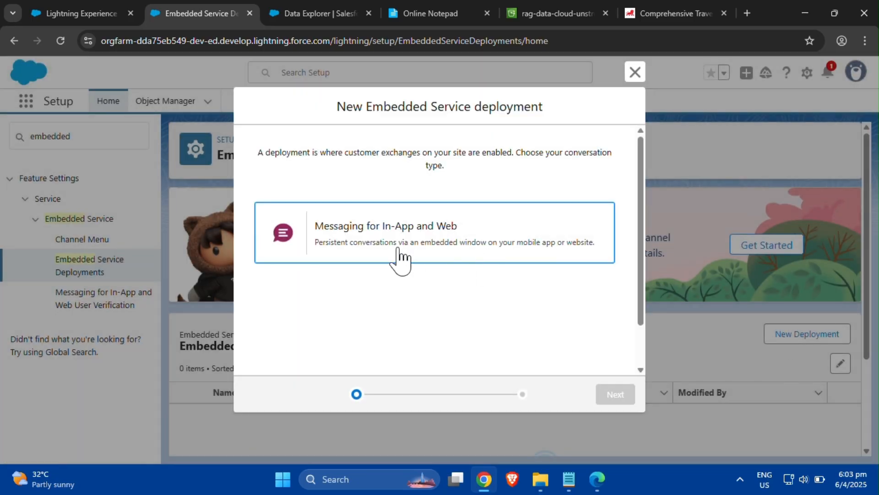
pyautogui.click(400, 256)
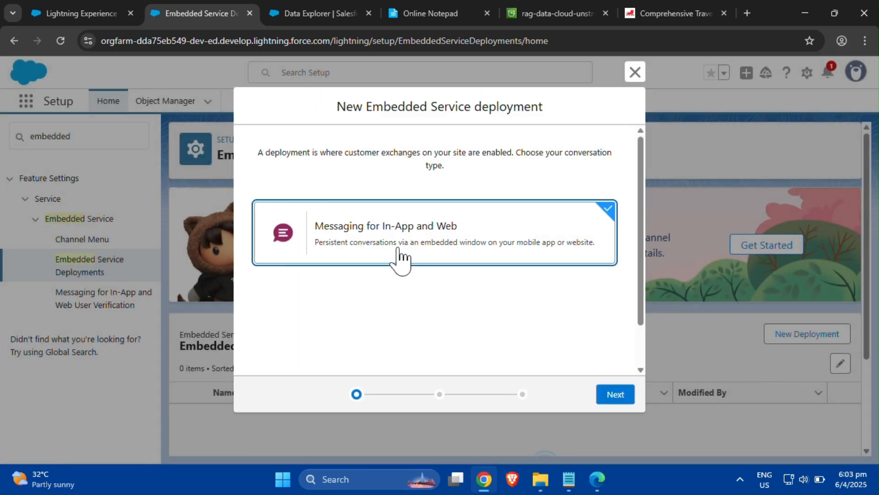
pyautogui.click(605, 397)
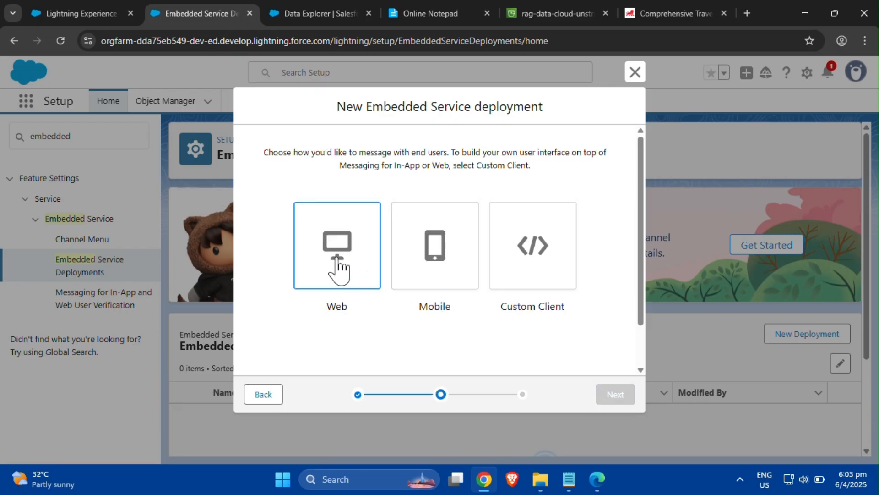
pyautogui.click(339, 267)
pyautogui.click(613, 398)
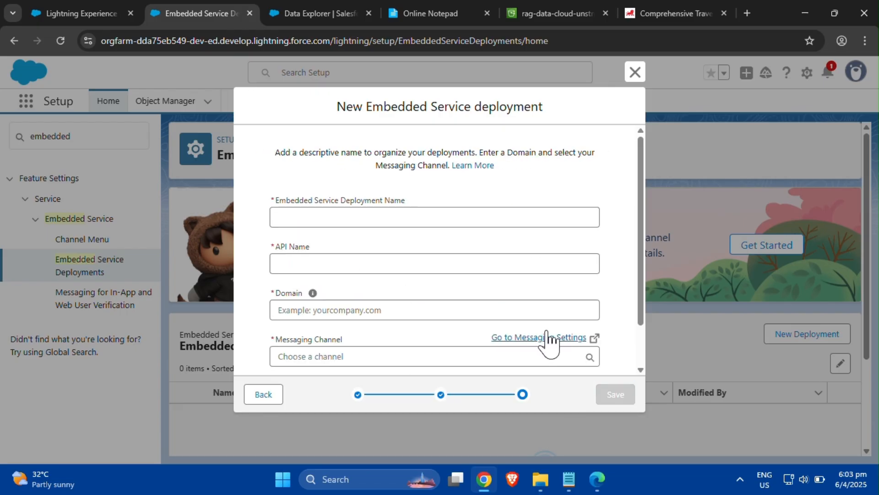
# - Name the deployment AI Agent Web Deployment, set domain my.site.com and messaging channel AI Agent Channel, and save
pyautogui.click(449, 217)
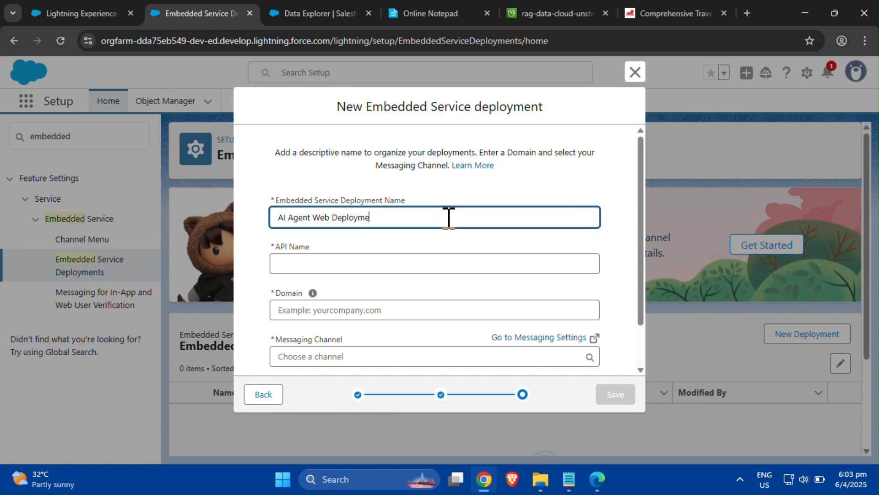
pyautogui.click(456, 260)
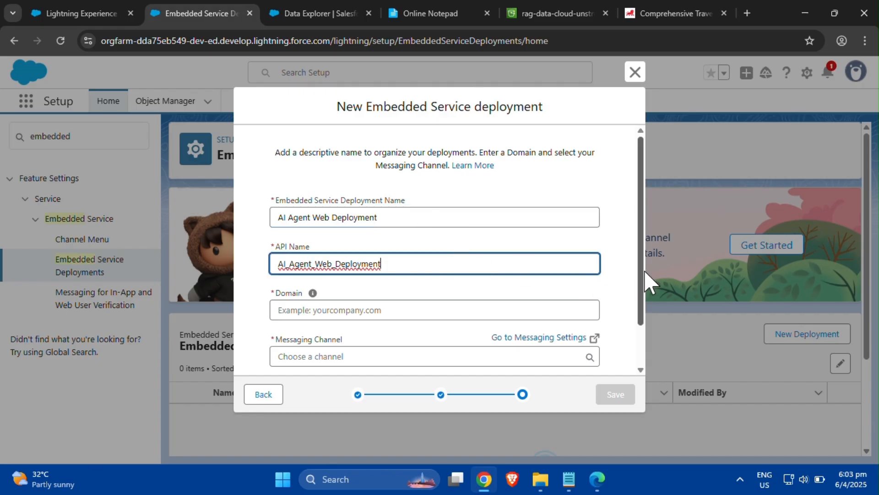
pyautogui.moveTo(640, 284); pyautogui.dragTo(526, 338)
pyautogui.click(406, 263)
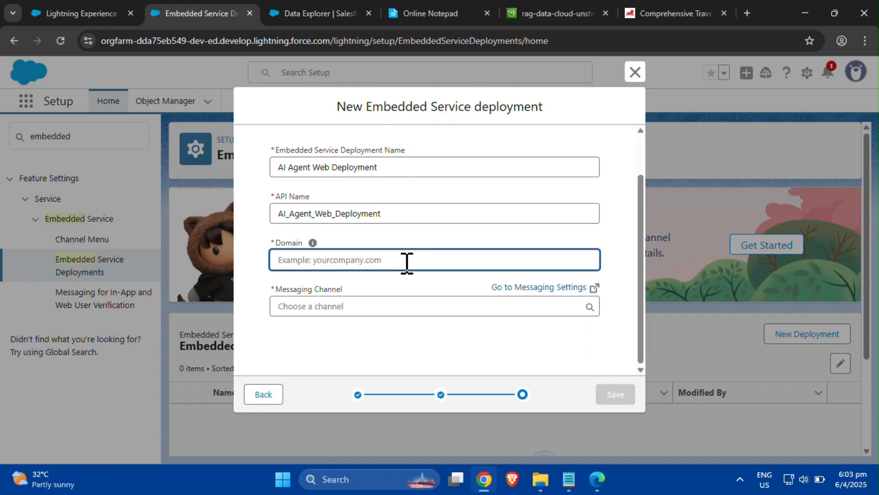
pyautogui.write('my.site.com')
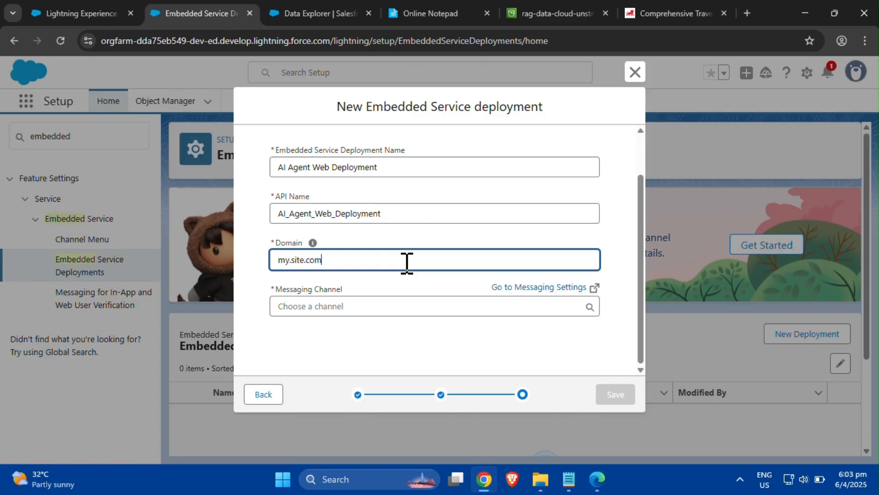
pyautogui.click(444, 305)
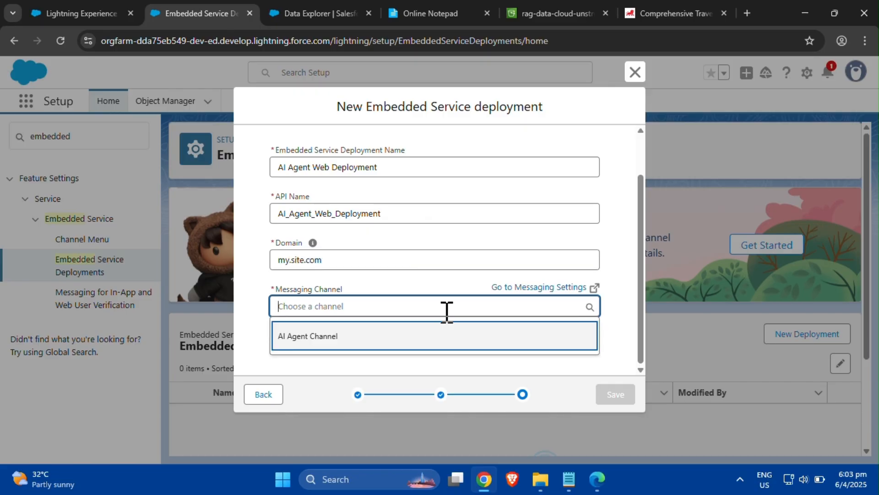
pyautogui.click(444, 339)
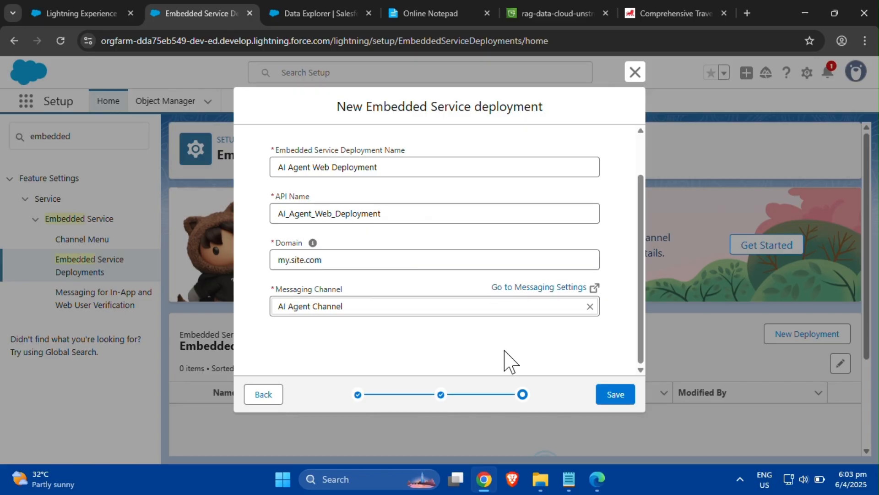
pyautogui.click(616, 398)
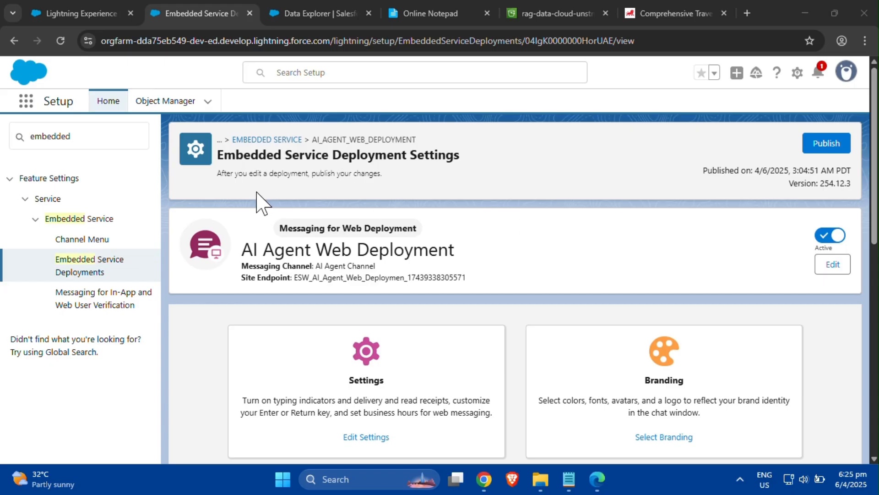
# - Search Setup for permission set, open Permission Sets and open the Customer Ambassador permission set
pyautogui.click(76, 143)
pyautogui.moveTo(76, 143); pyautogui.dragTo(27, 140)
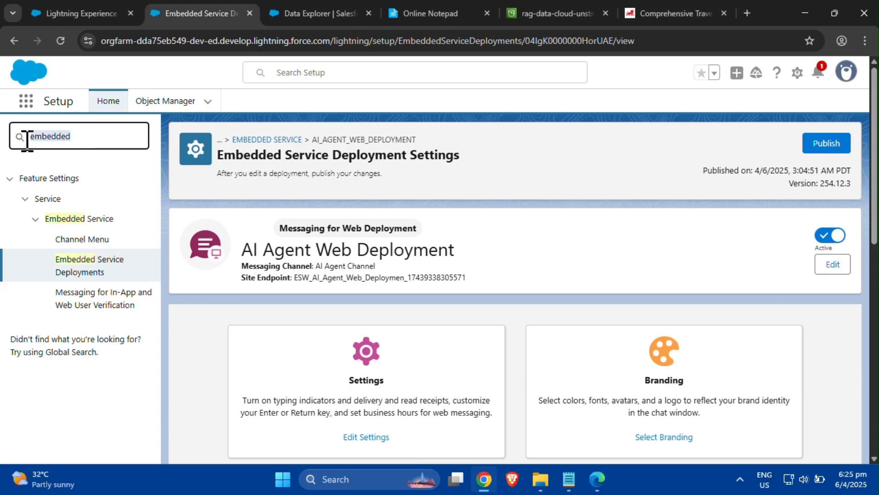
pyautogui.write('permission set')
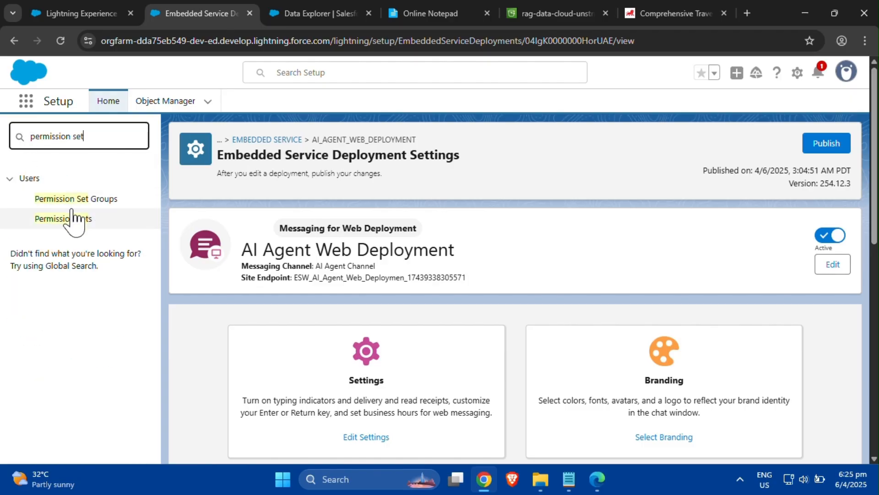
pyautogui.click(69, 217)
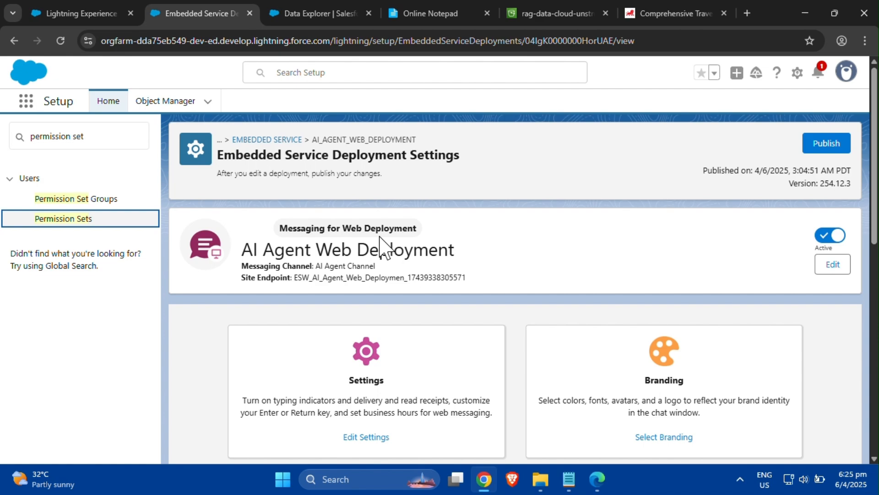
pyautogui.click(76, 223)
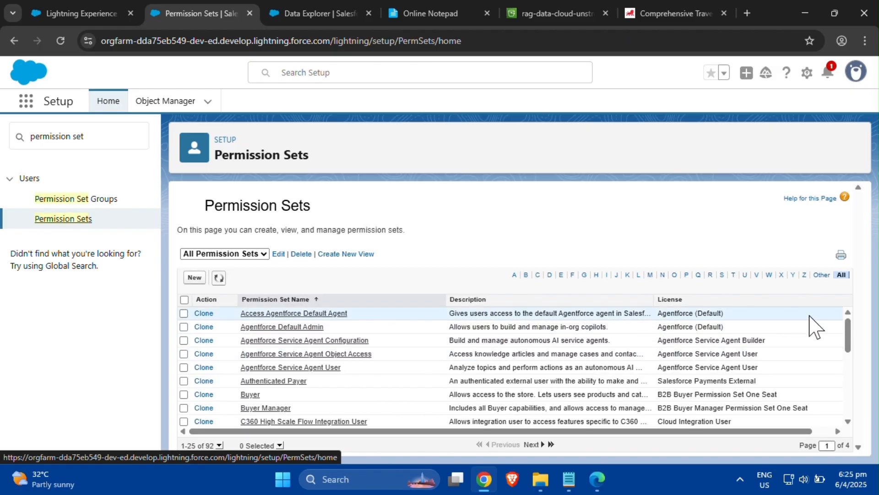
pyautogui.moveTo(850, 339); pyautogui.dragTo(850, 422)
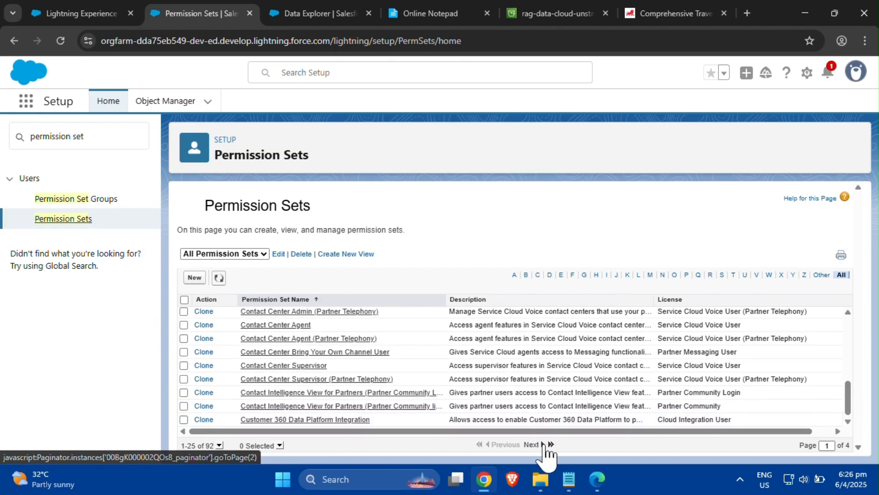
pyautogui.click(541, 444)
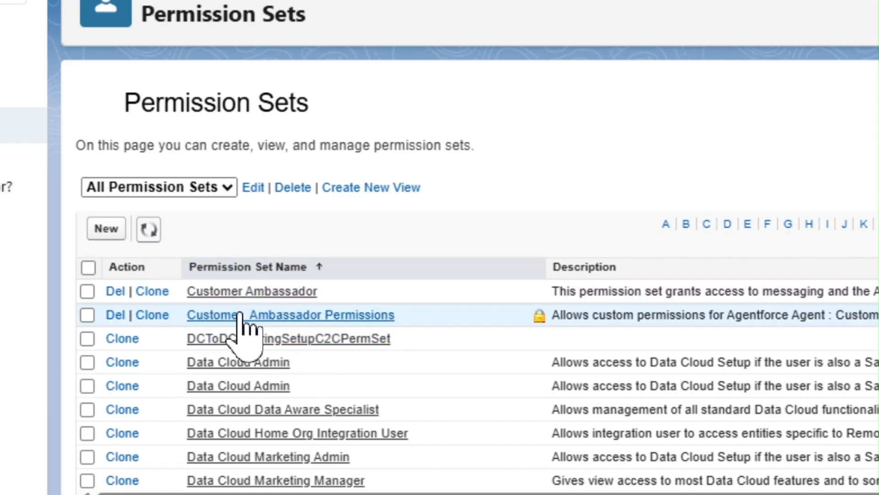
pyautogui.click(251, 292)
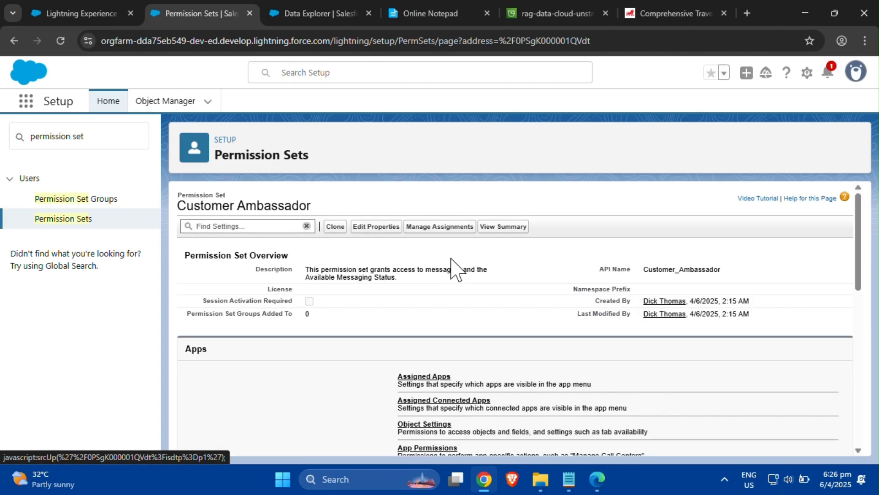
# - Assign the Customer Ambassador permission set to EinsteinServiceAgent User with no expiration date
pyautogui.click(447, 227)
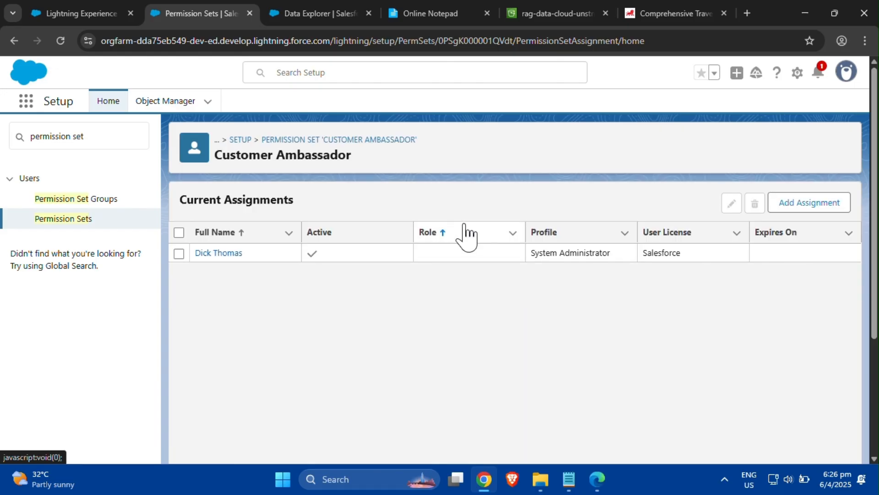
pyautogui.click(802, 204)
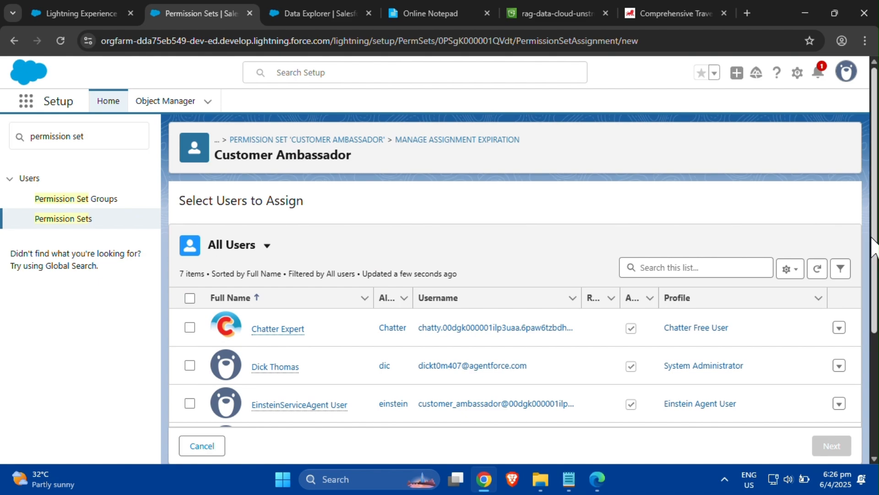
pyautogui.scroll(-2, 585, 353)
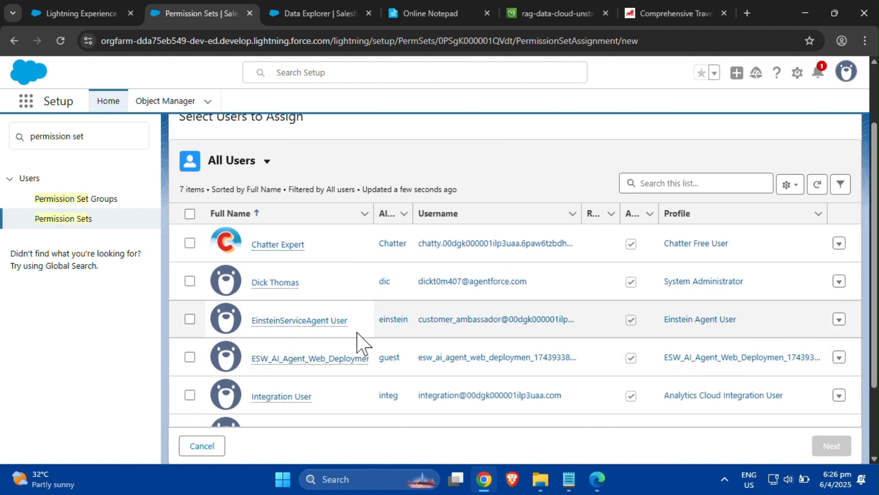
pyautogui.moveTo(265, 330)
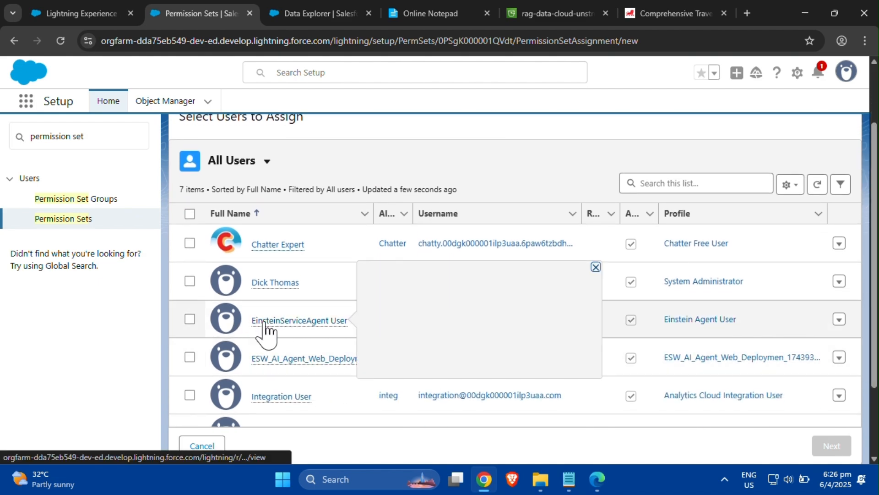
pyautogui.click(191, 320)
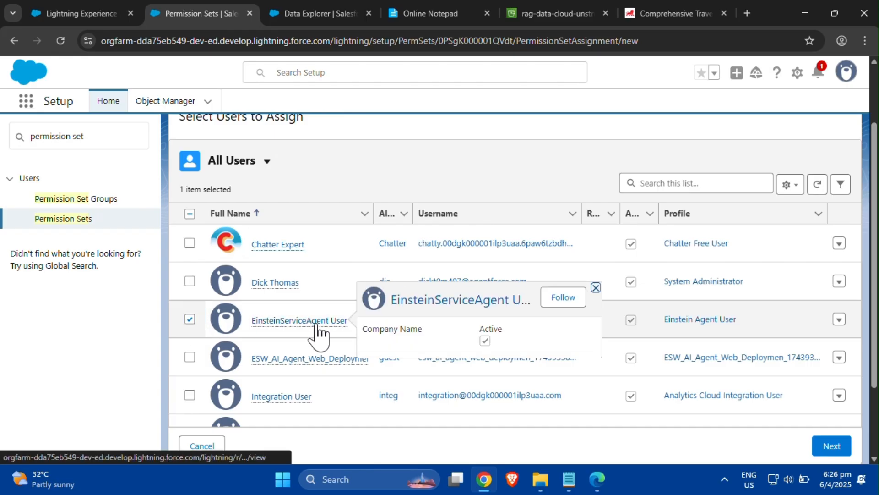
pyautogui.click(821, 447)
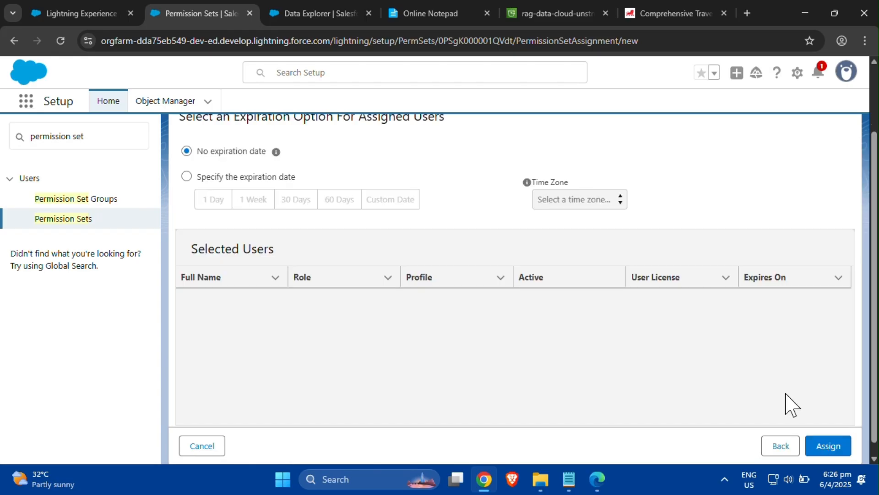
pyautogui.moveTo(875, 383); pyautogui.dragTo(875, 364)
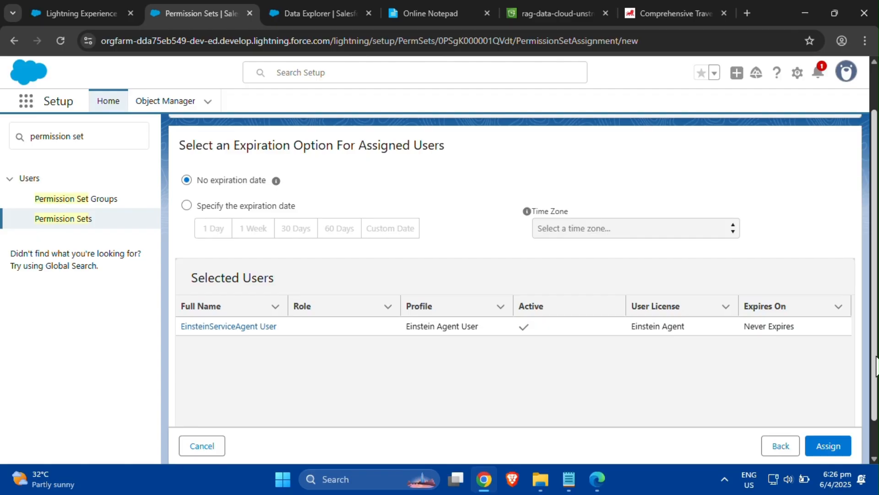
pyautogui.click(837, 450)
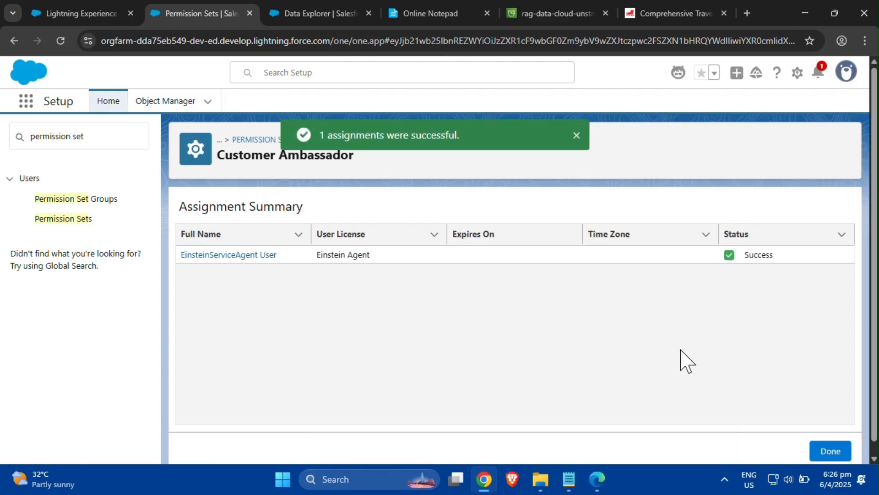
pyautogui.click(830, 451)
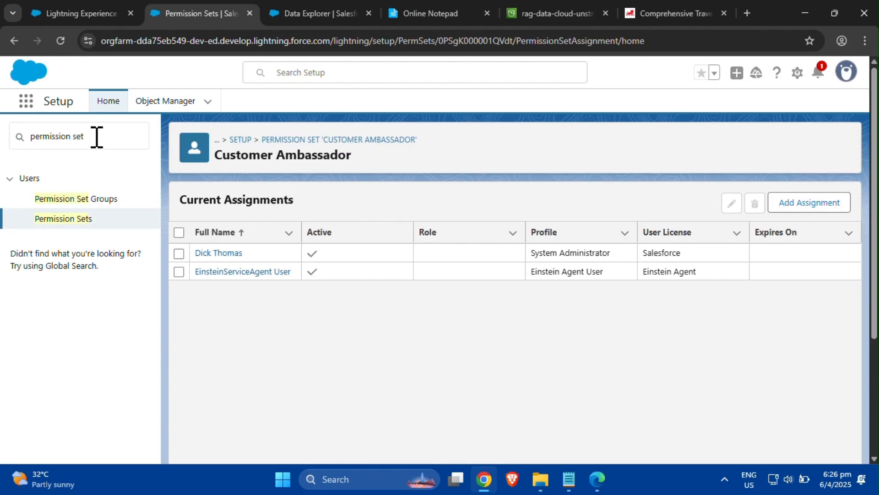
pyautogui.moveTo(94, 136); pyautogui.dragTo(16, 137)
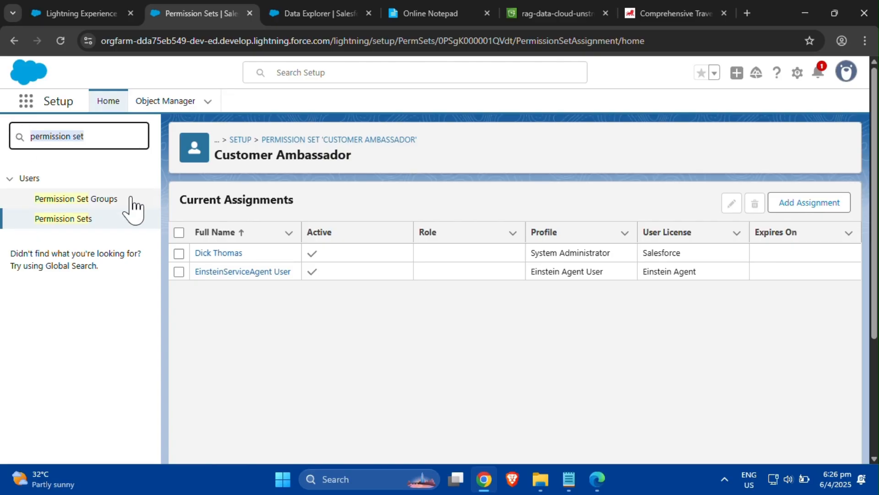
pyautogui.write('C')
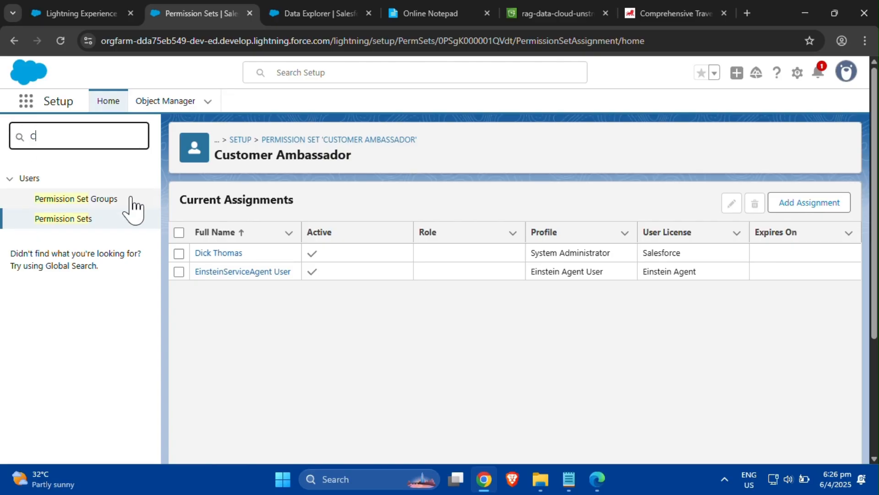
pyautogui.write('ORS')
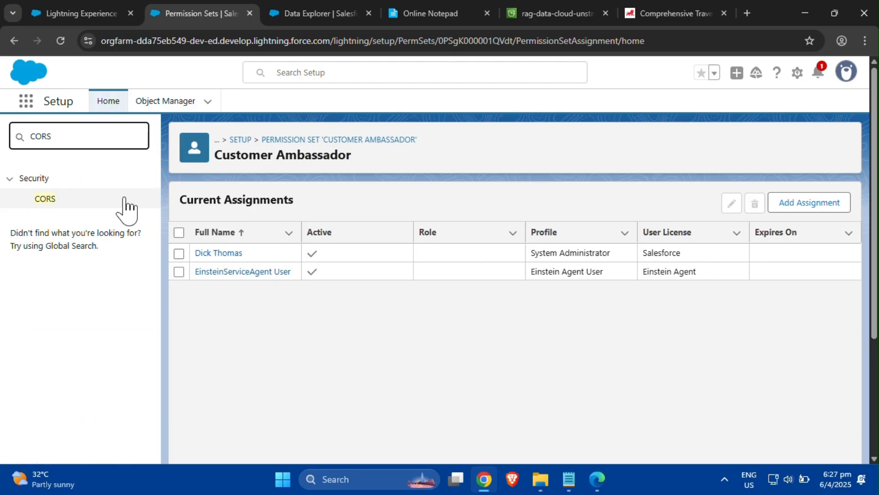
pyautogui.click(44, 199)
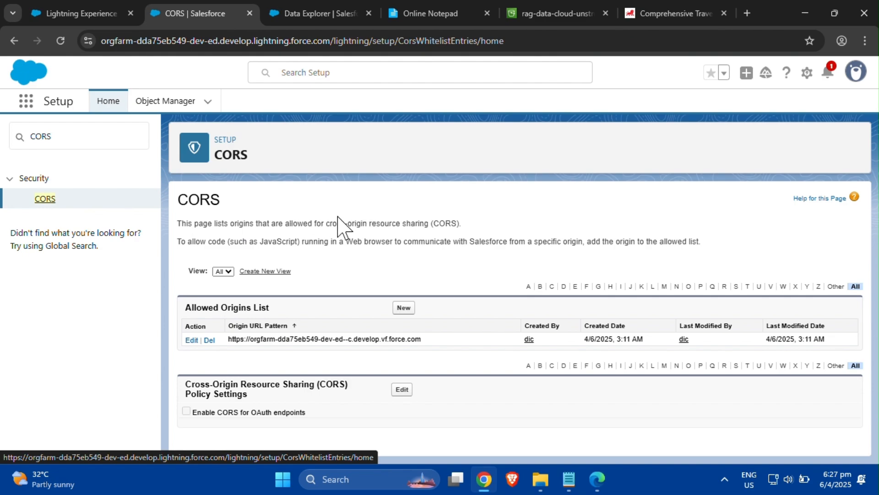
pyautogui.click(405, 308)
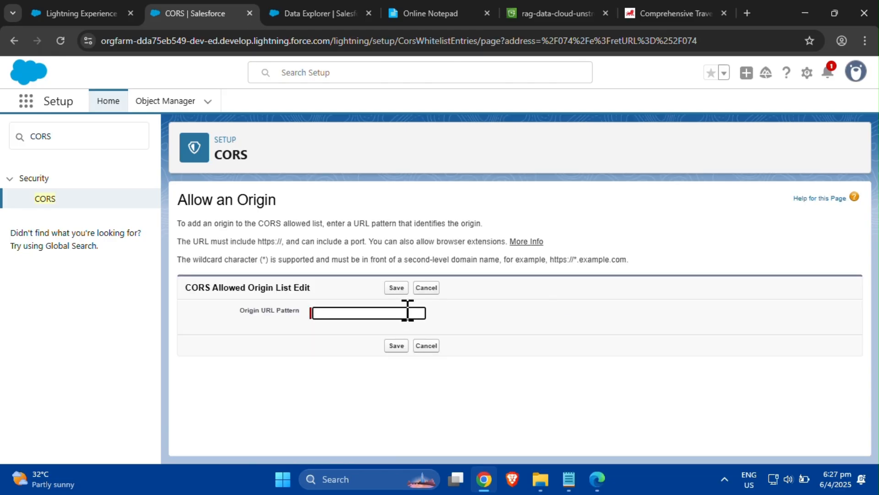
pyautogui.click(371, 315)
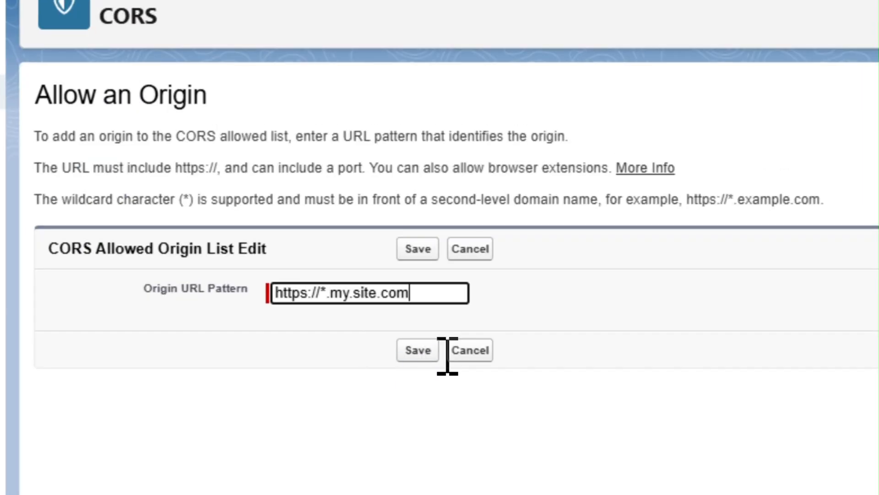
pyautogui.click(416, 351)
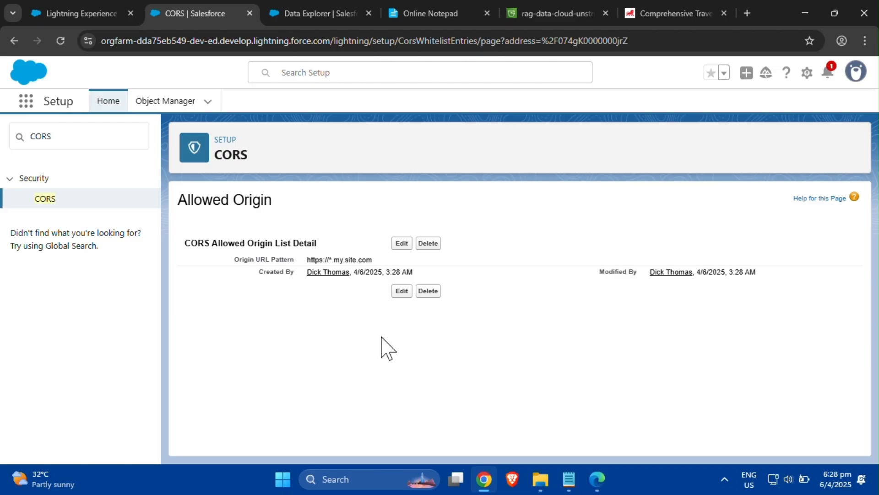
# - Search Setup for trusted url, open Trusted URLs and start a new trusted URL with API name MIAW
pyautogui.click(86, 140)
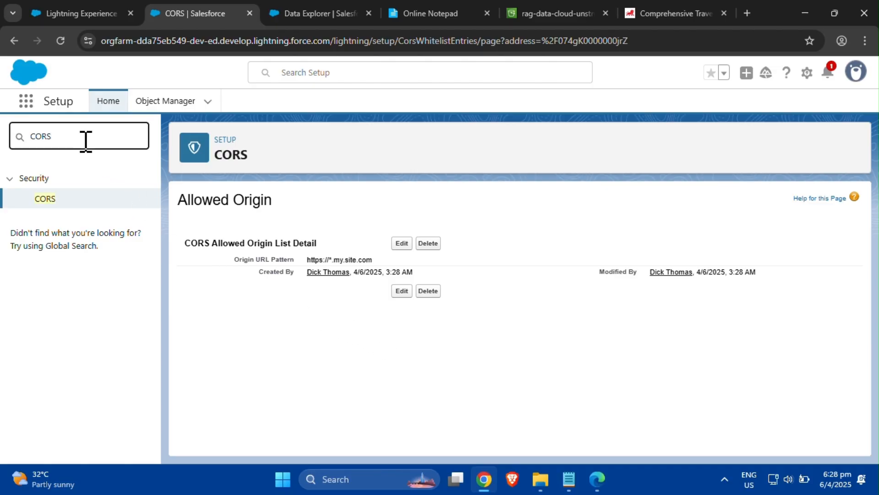
pyautogui.press('BackSpace')
pyautogui.press('BackSpace')
pyautogui.press('BackSpace')
pyautogui.press('BackSpace')
pyautogui.write('tr')
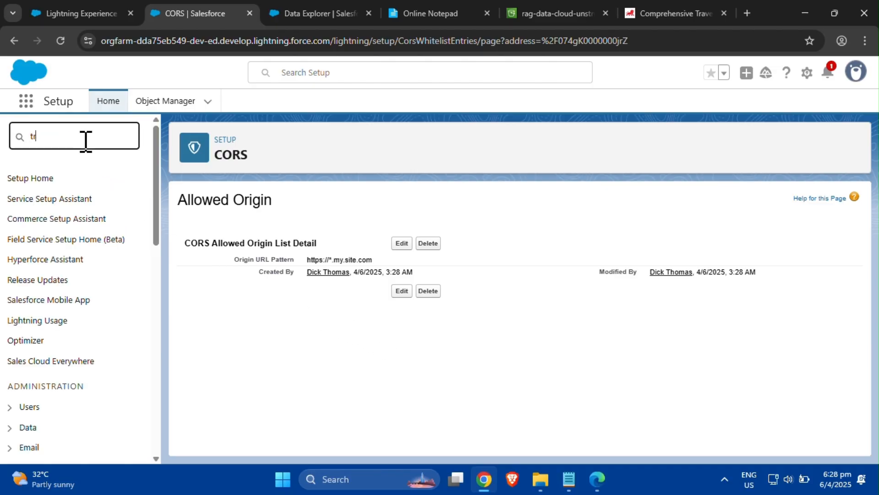
pyautogui.write('usted')
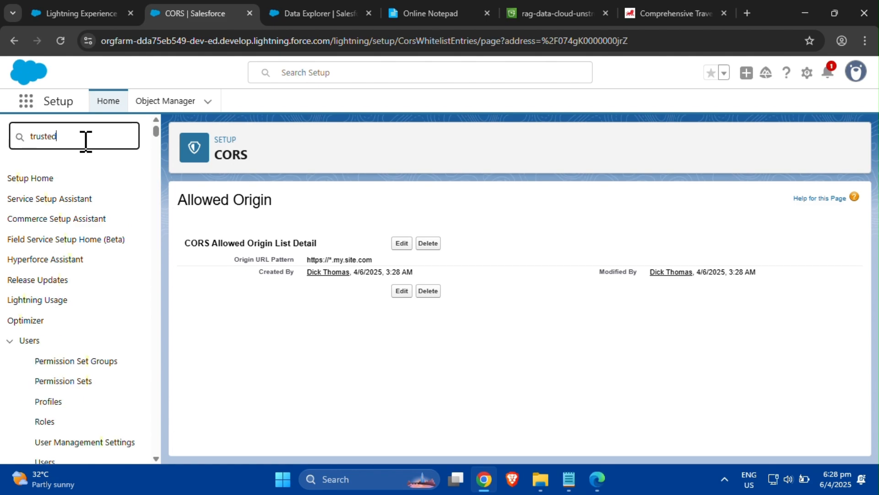
pyautogui.write(' url')
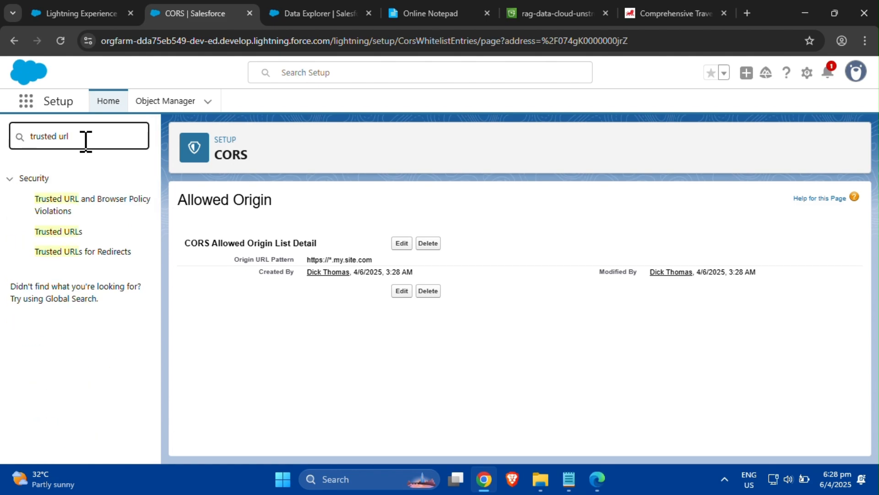
pyautogui.click(71, 234)
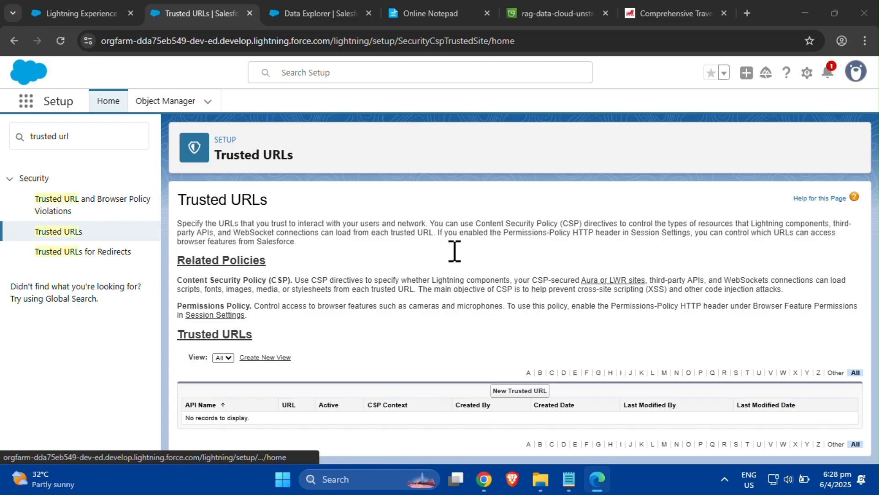
pyautogui.click(869, 312)
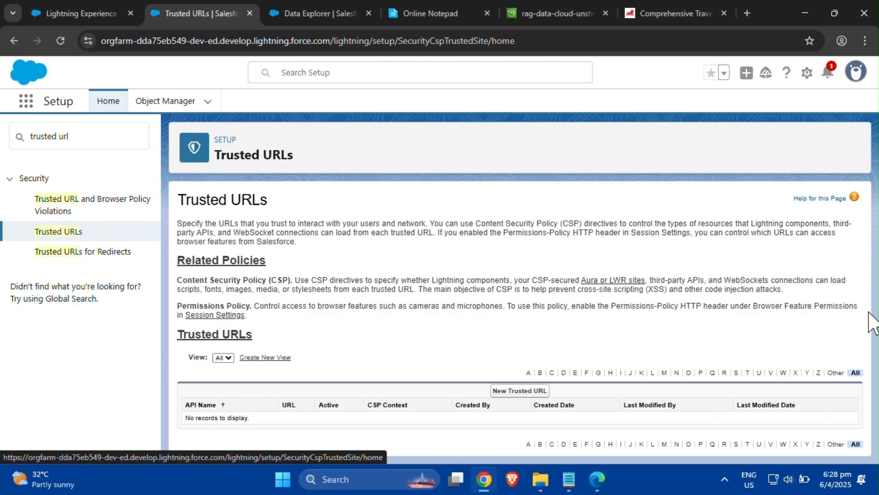
pyautogui.click(522, 393)
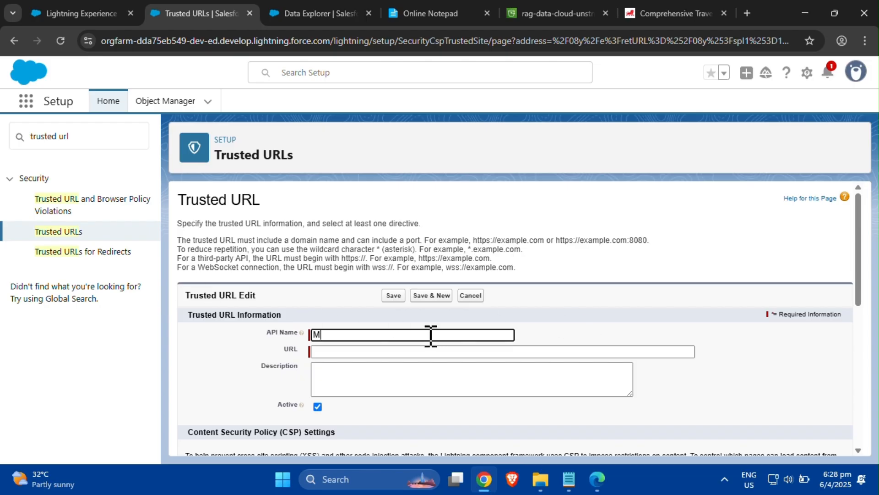
pyautogui.write('W')
pyautogui.click(428, 353)
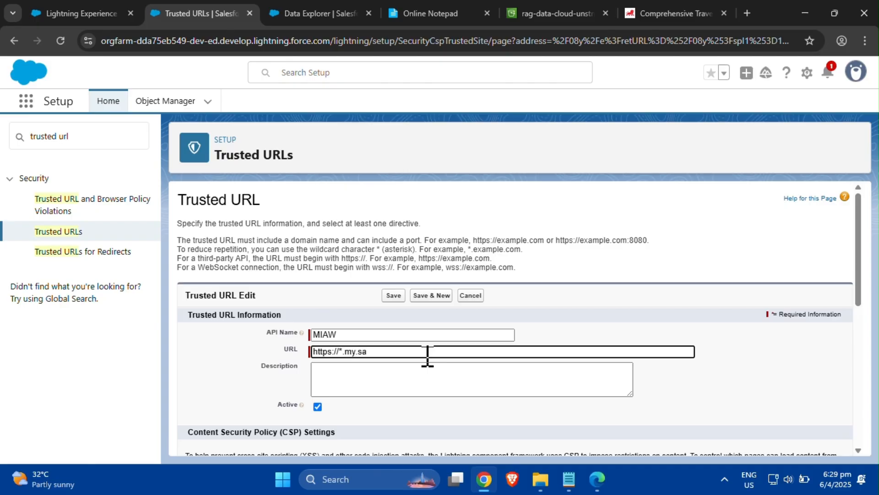
pyautogui.write('lesforce-scrt.com')
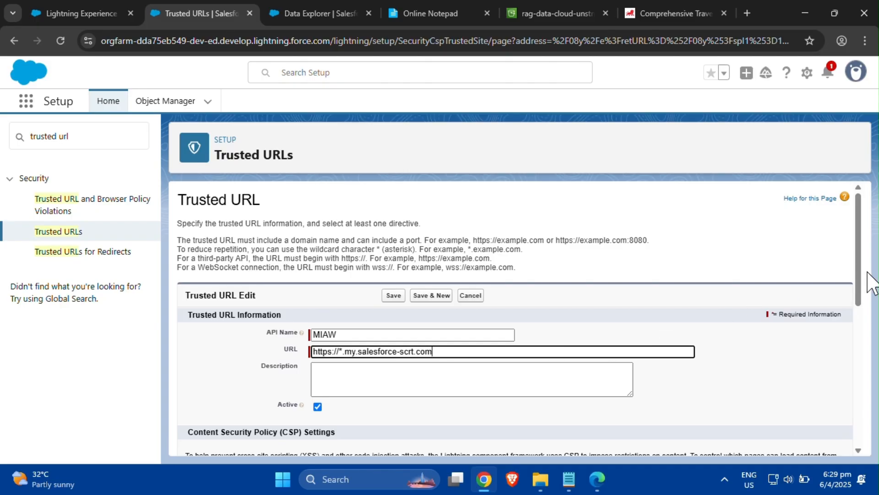
pyautogui.moveTo(859, 275); pyautogui.dragTo(858, 372)
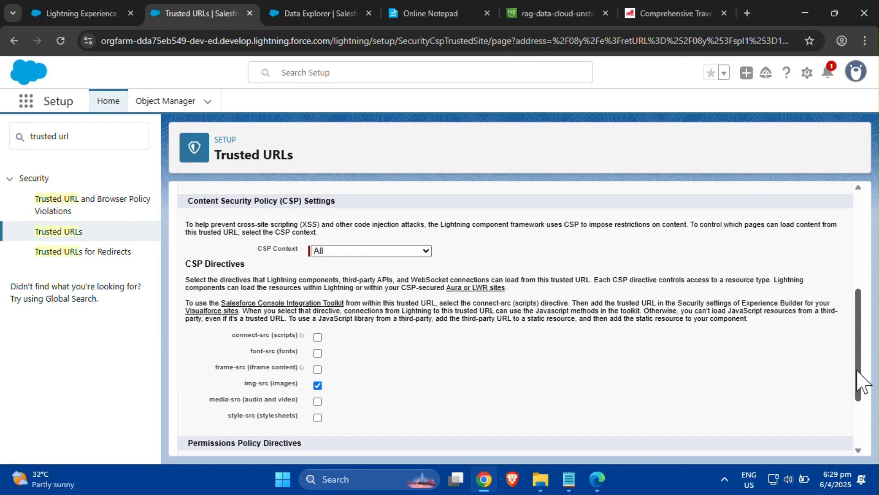
pyautogui.click(318, 338)
pyautogui.moveTo(858, 363); pyautogui.dragTo(858, 415)
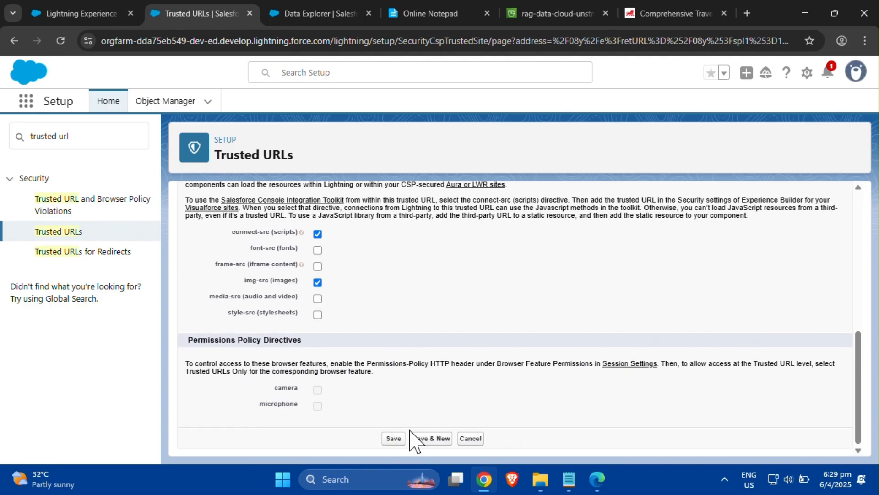
pyautogui.click(393, 439)
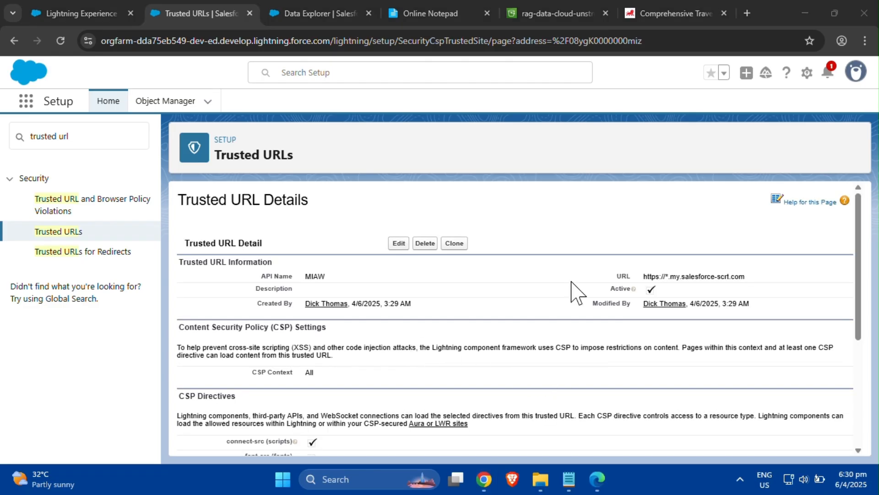
# - Search Setup for all sites, open All Sites under Digital Experiences and start a new site
pyautogui.moveTo(84, 139); pyautogui.dragTo(1, 129)
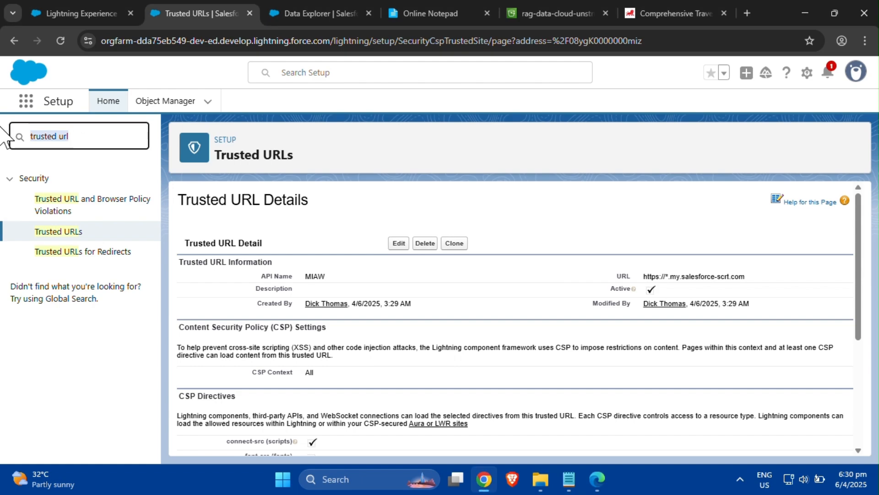
pyautogui.write('a')
pyautogui.write('ll sites')
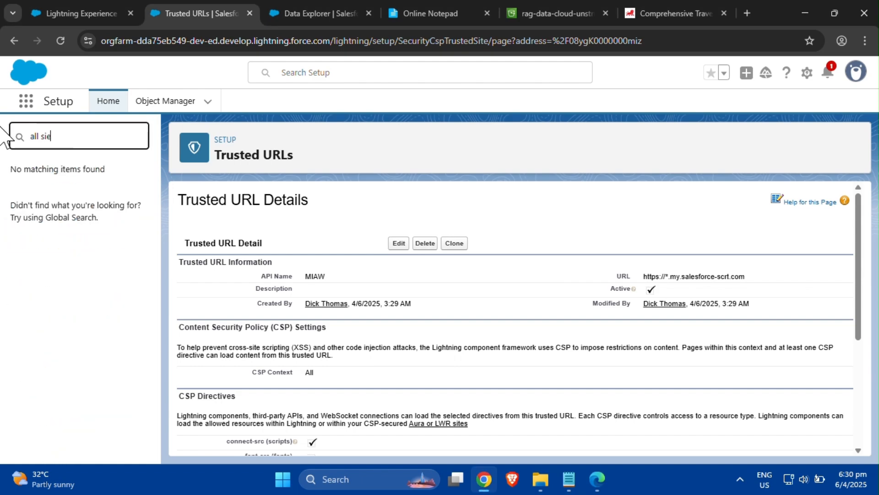
pyautogui.click(58, 219)
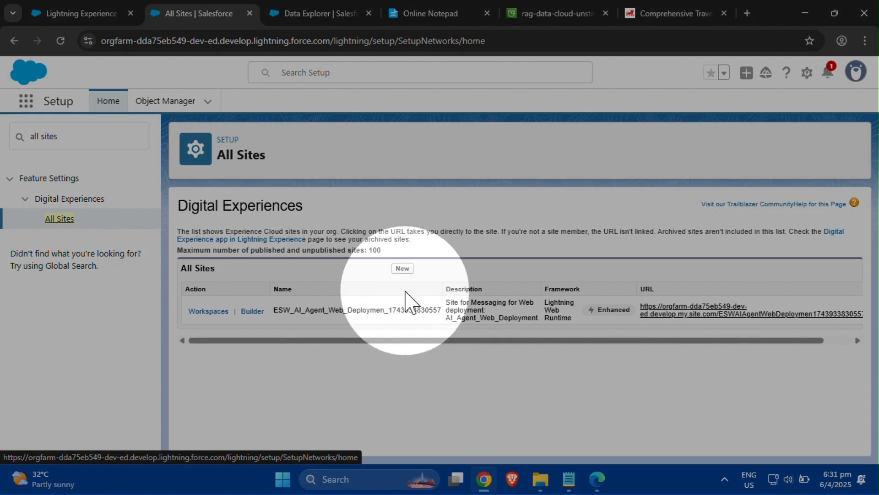
pyautogui.click(403, 268)
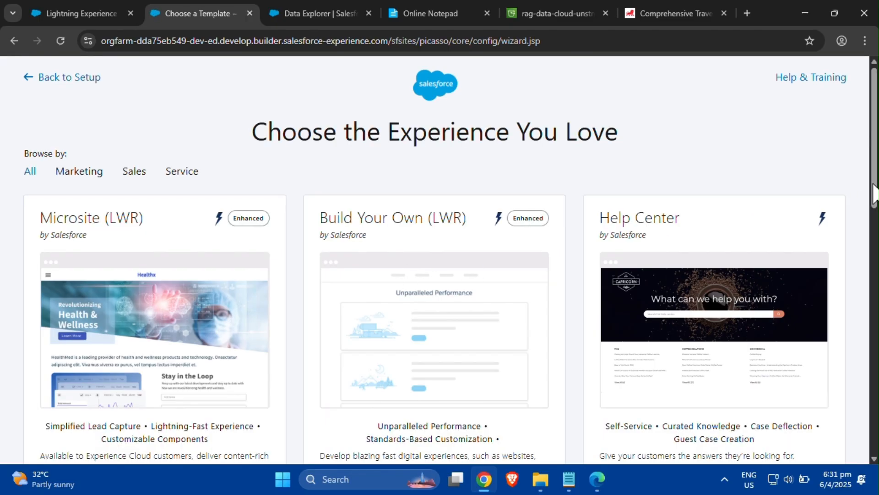
# - Choose the Build Your Own (LWR) template and get started with it
pyautogui.moveTo(874, 196)
pyautogui.mouseDown()
pyautogui.moveTo(875, 228)
pyautogui.moveTo(875, 211)
pyautogui.mouseUp()
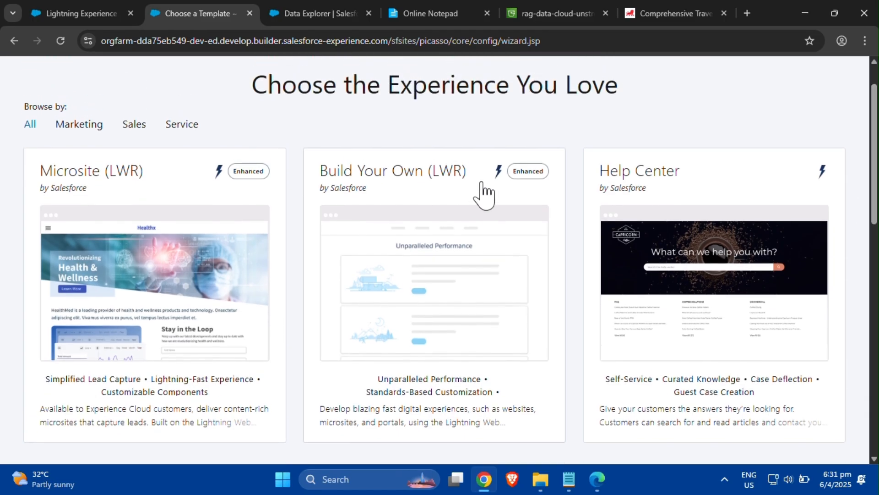
pyautogui.click(434, 206)
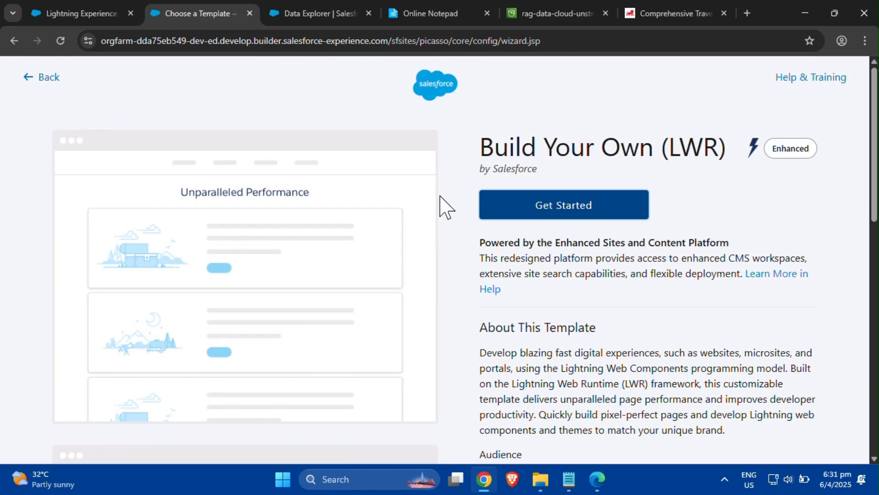
pyautogui.moveTo(873, 208)
pyautogui.mouseDown()
pyautogui.moveTo(874, 262)
pyautogui.moveTo(873, 206)
pyautogui.mouseUp()
pyautogui.click(576, 207)
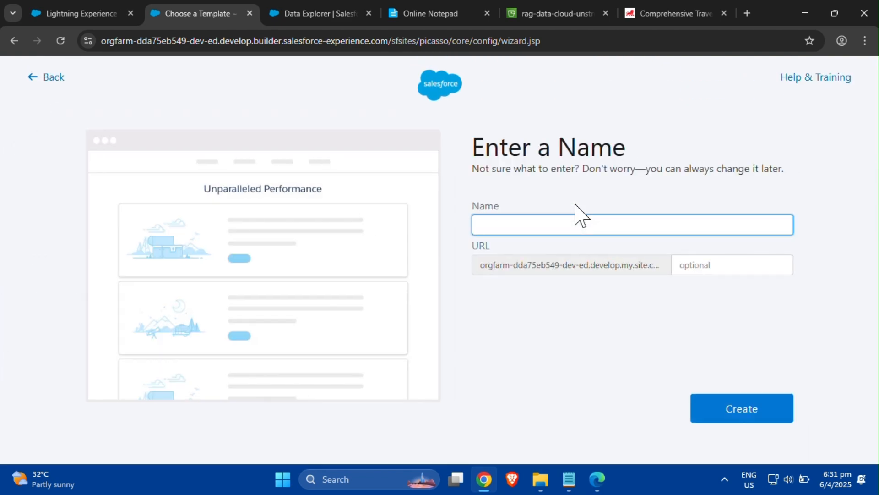
# - Name the new site AI Agent Demo, enter a URL suffix, and create the site
pyautogui.write('AI Agent Demo')
pyautogui.click(681, 265)
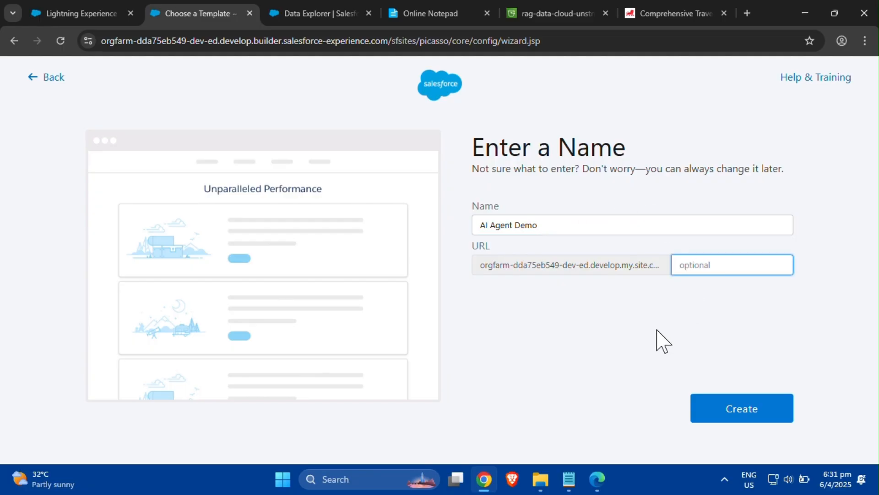
pyautogui.write('mainsite')
pyautogui.click(745, 413)
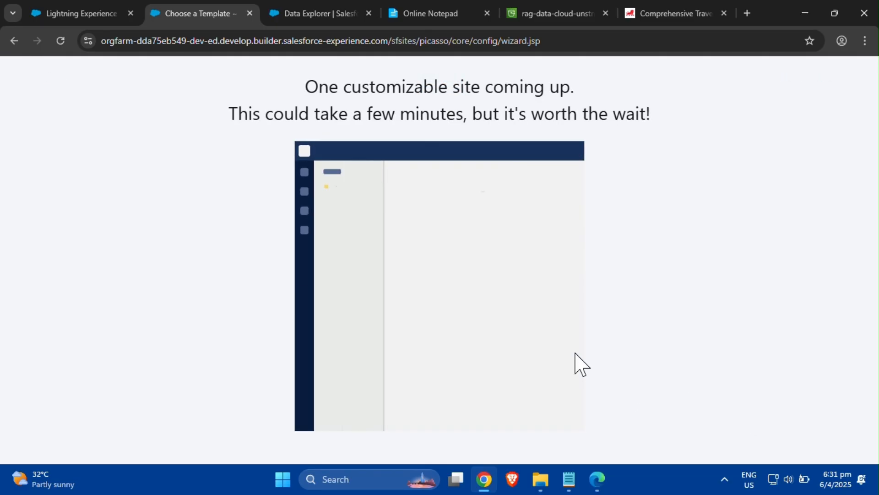
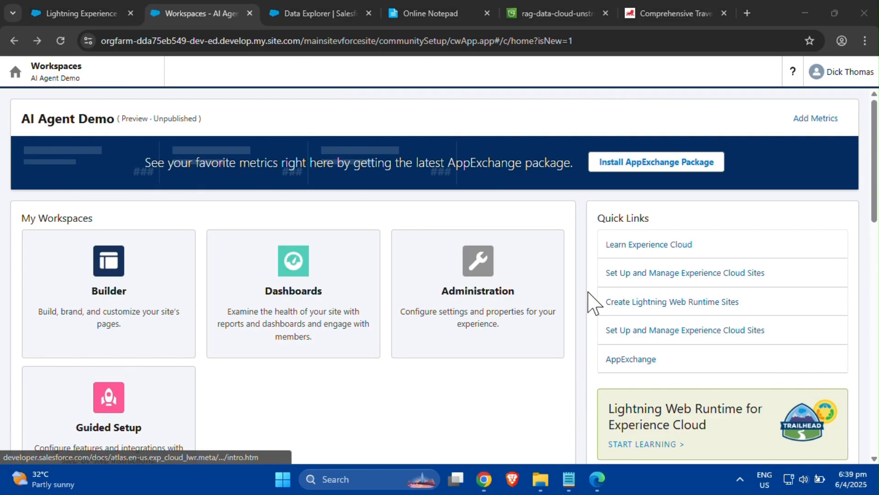
# - Open the new site in the Builder workspace and preview its home page before returning to editing
pyautogui.click(132, 298)
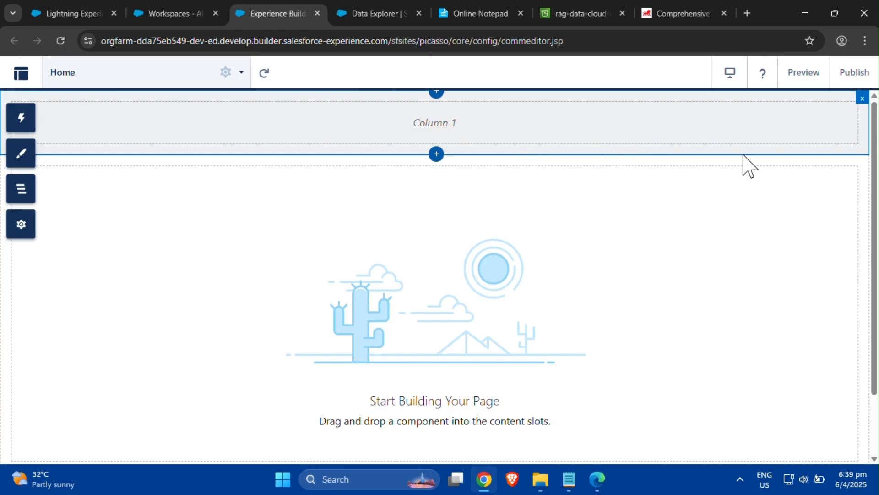
pyautogui.click(803, 79)
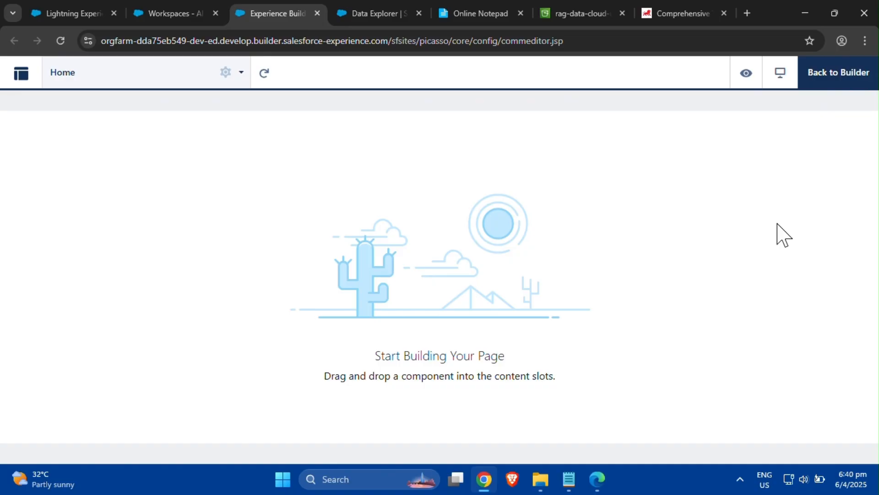
pyautogui.click(830, 82)
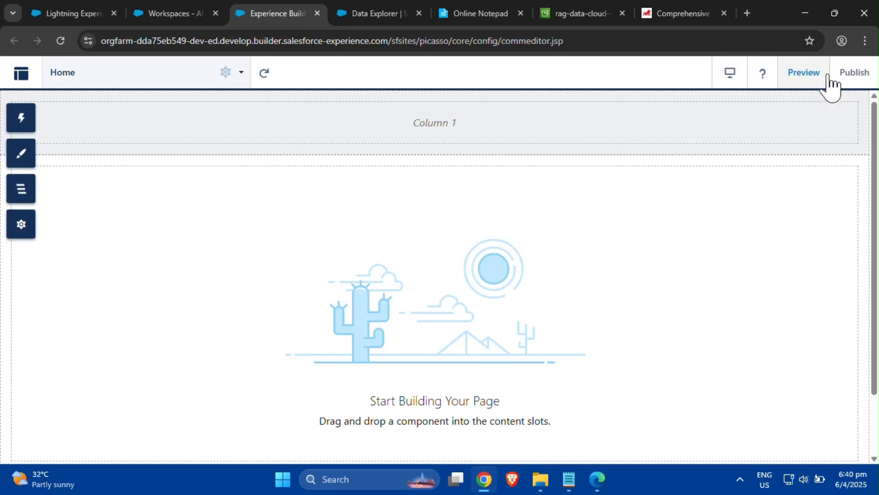
# - Publish the site with the publication description AI Agent Demo
pyautogui.click(850, 75)
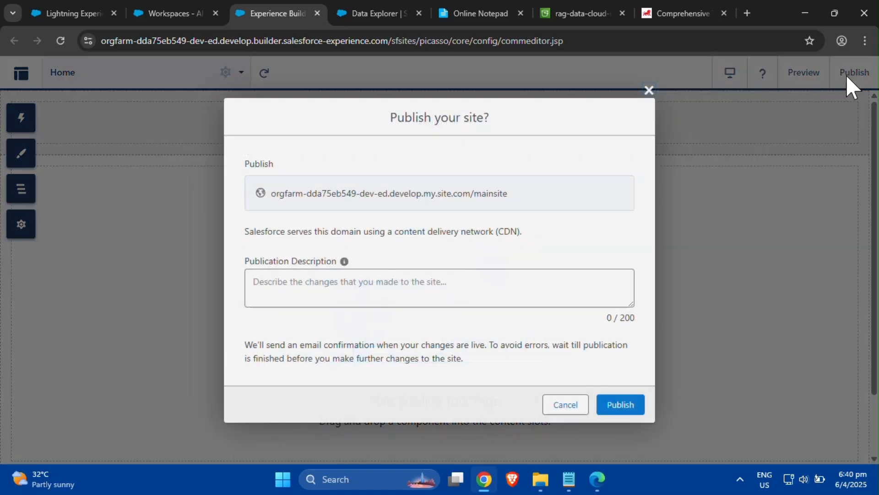
pyautogui.click(427, 294)
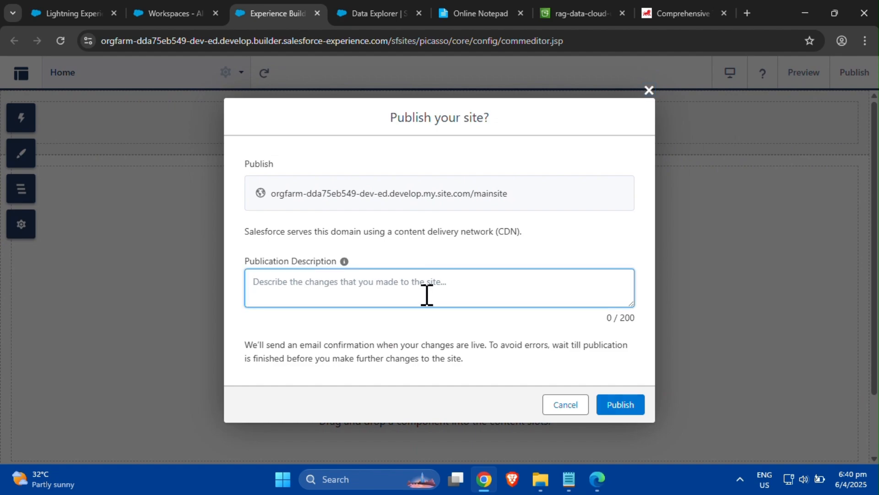
pyautogui.write('AI')
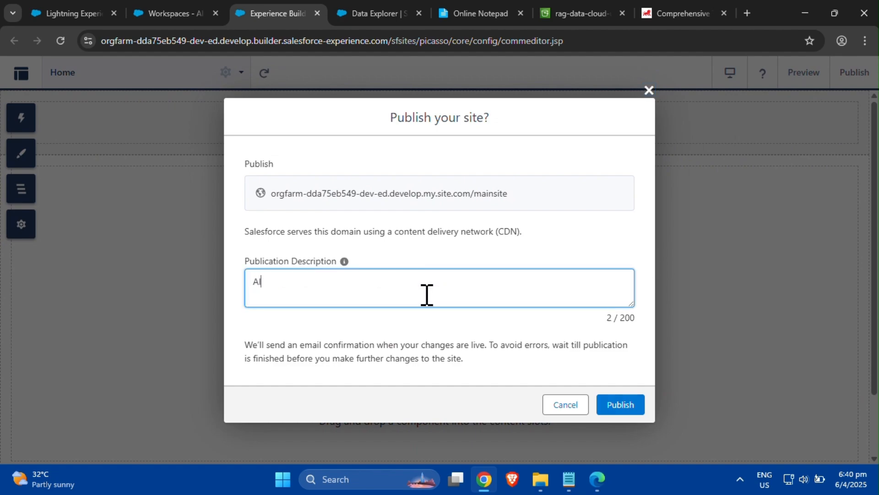
pyautogui.write(' Agent Demo')
pyautogui.click(621, 405)
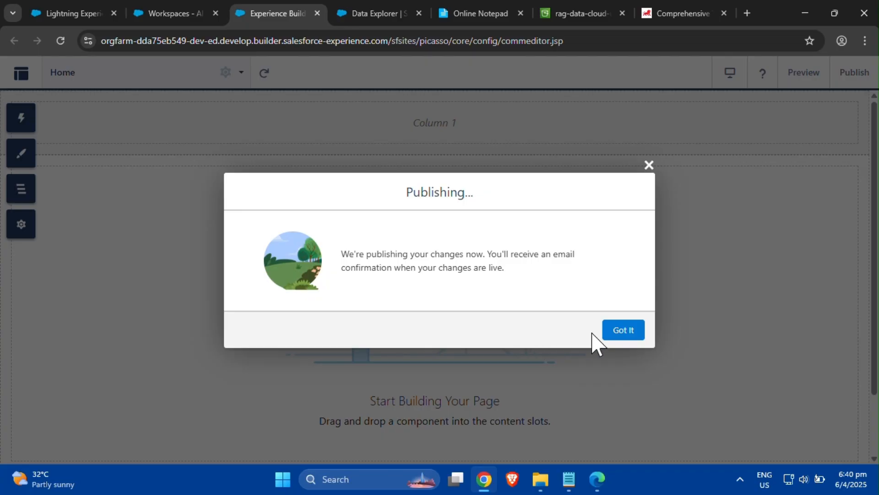
pyautogui.click(615, 328)
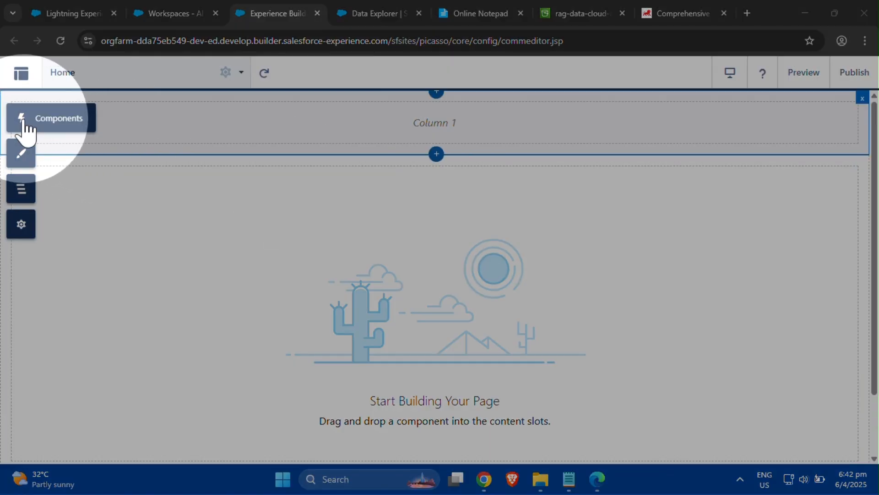
# - Add the Embedded Messaging component from the Support components to the home page's content area
pyautogui.click(22, 120)
pyautogui.moveTo(222, 192); pyautogui.dragTo(210, 363)
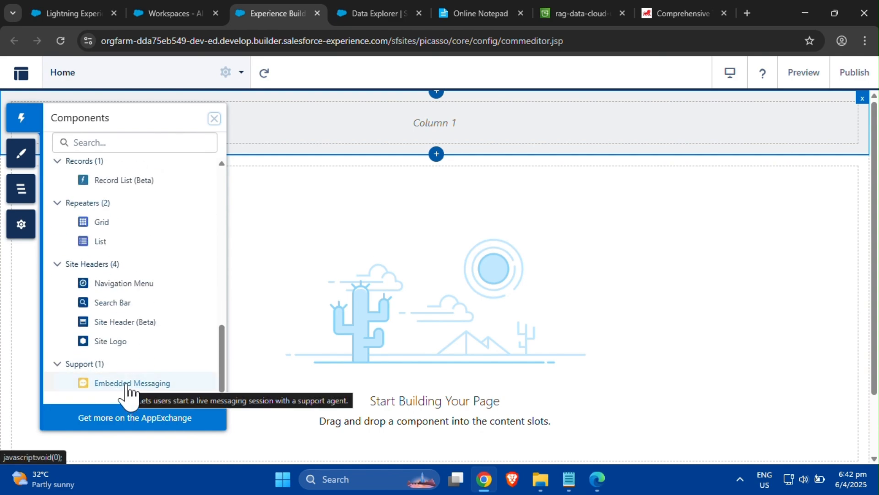
pyautogui.moveTo(127, 387); pyautogui.dragTo(602, 293)
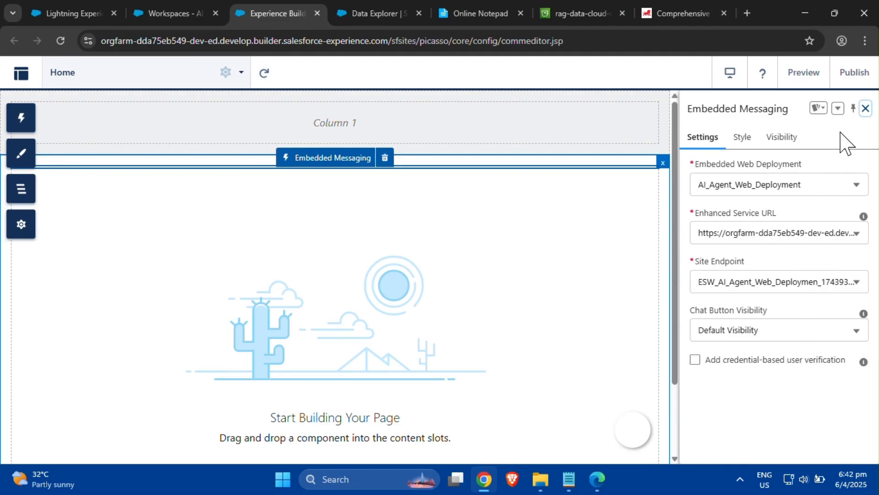
pyautogui.click(865, 108)
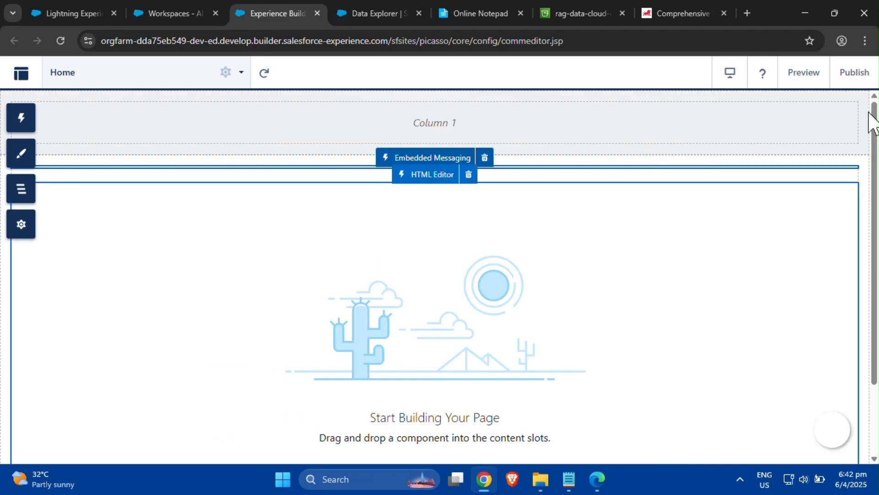
# - Republish the site with the publication description AI Agent Demo (with update)
pyautogui.click(855, 73)
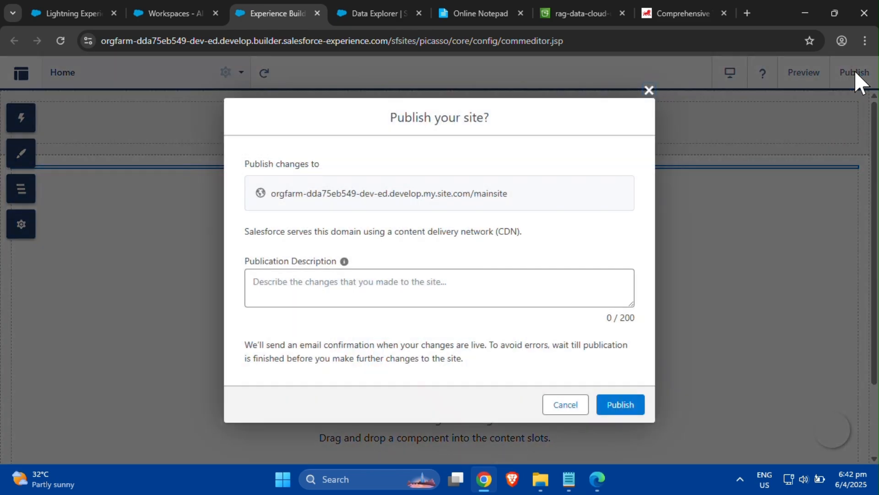
pyautogui.click(502, 286)
pyautogui.write('A')
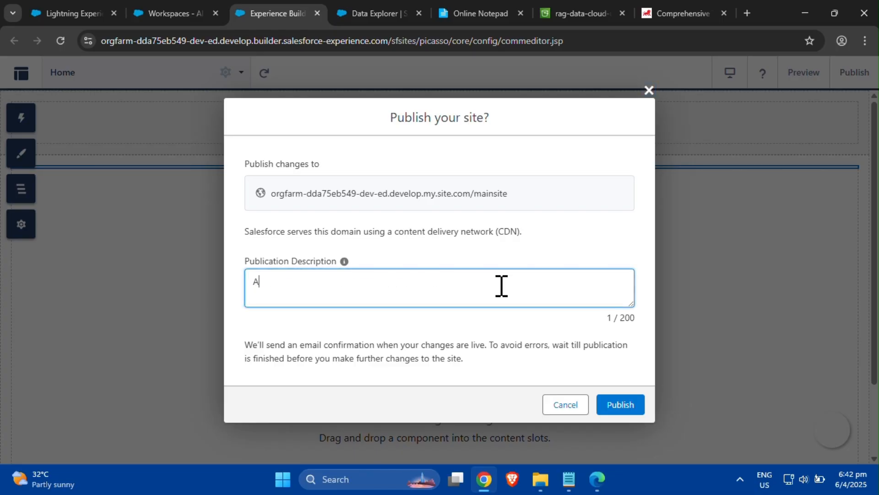
pyautogui.write('I Aget nt')
pyautogui.press('BackSpace')
pyautogui.press('BackSpace')
pyautogui.press('BackSpace')
pyautogui.press('BackSpace')
pyautogui.write('nt Demo (with ')
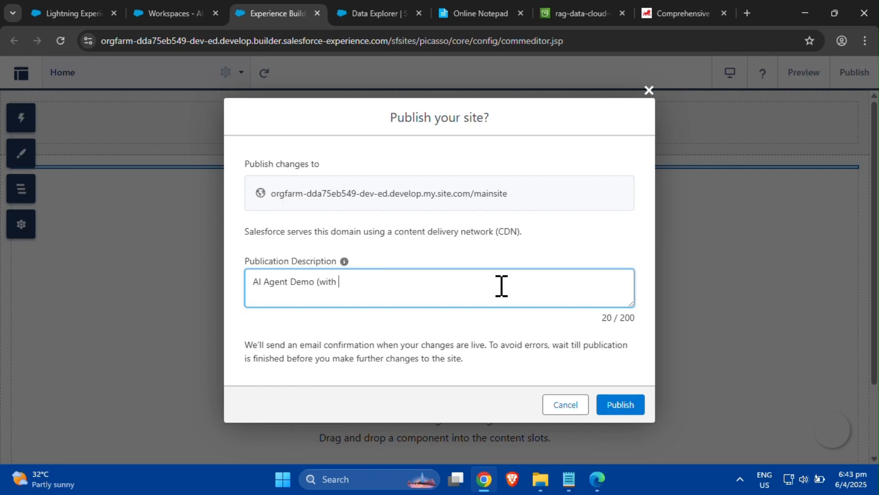
pyautogui.write('update)')
pyautogui.click(632, 411)
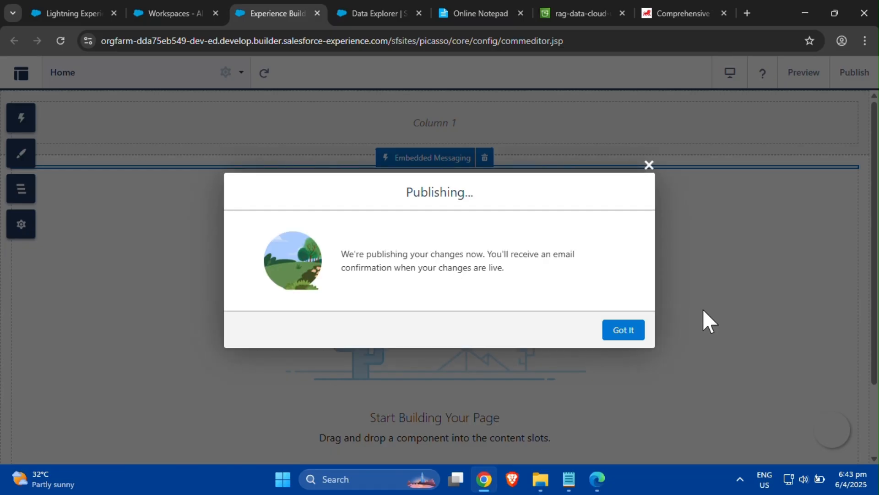
pyautogui.click(629, 331)
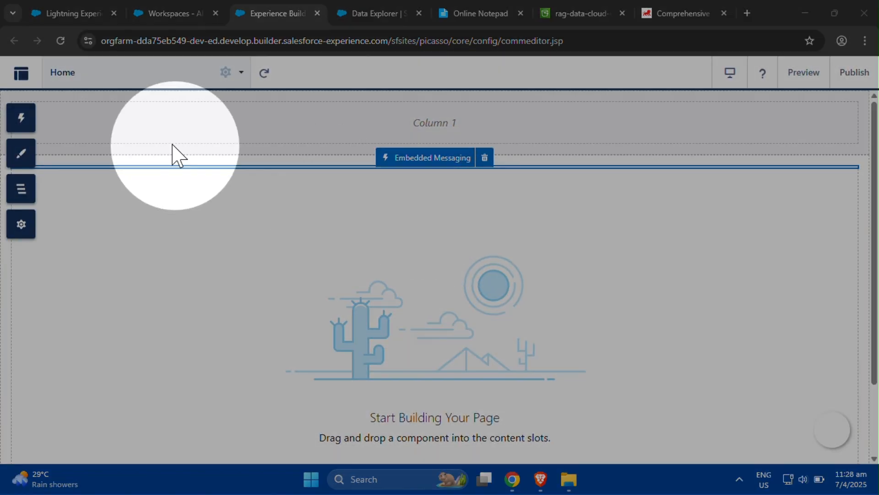
# - Open the published site's chat and ask "Does your travel insurance compensate for trip cancellation?"
pyautogui.click(21, 73)
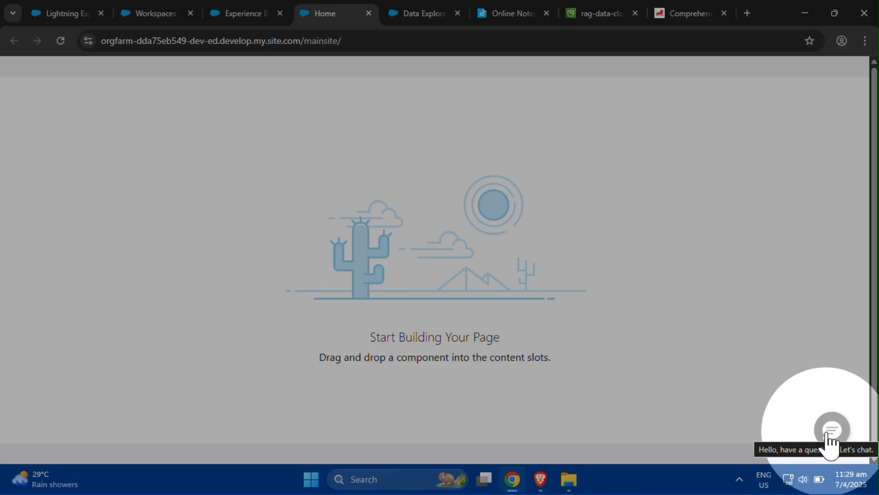
pyautogui.click(832, 432)
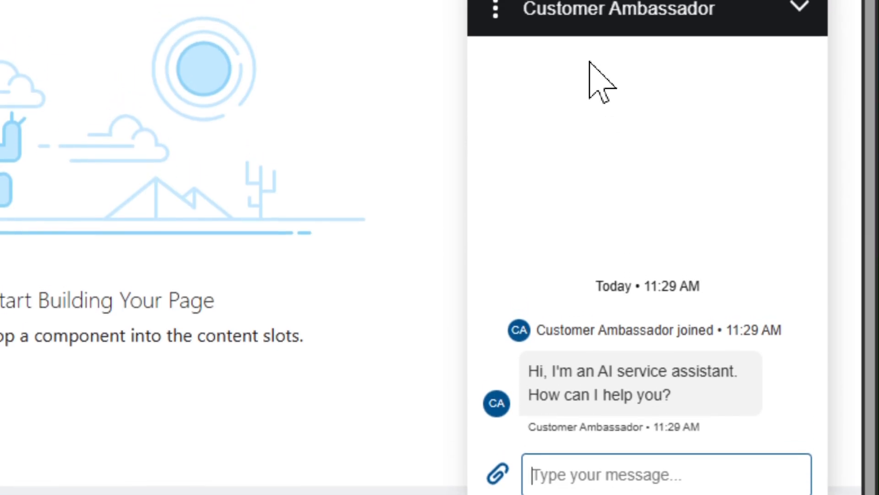
pyautogui.write('Does your ')
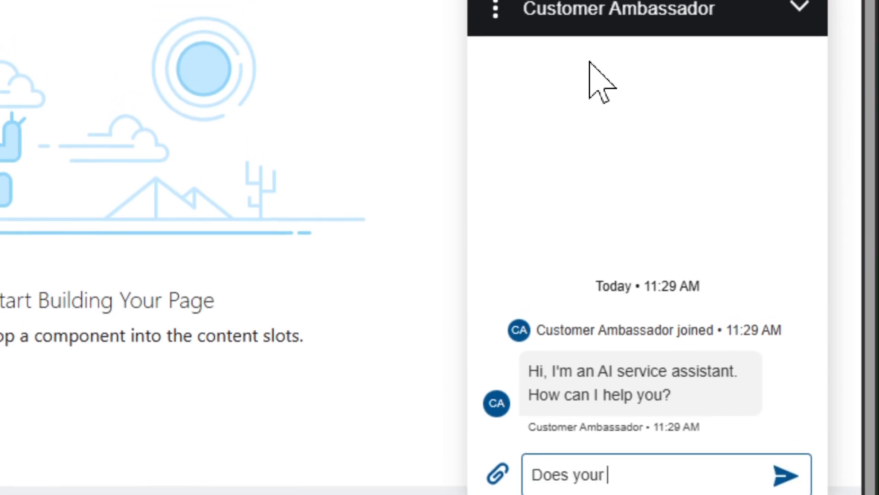
pyautogui.write('travel insuran')
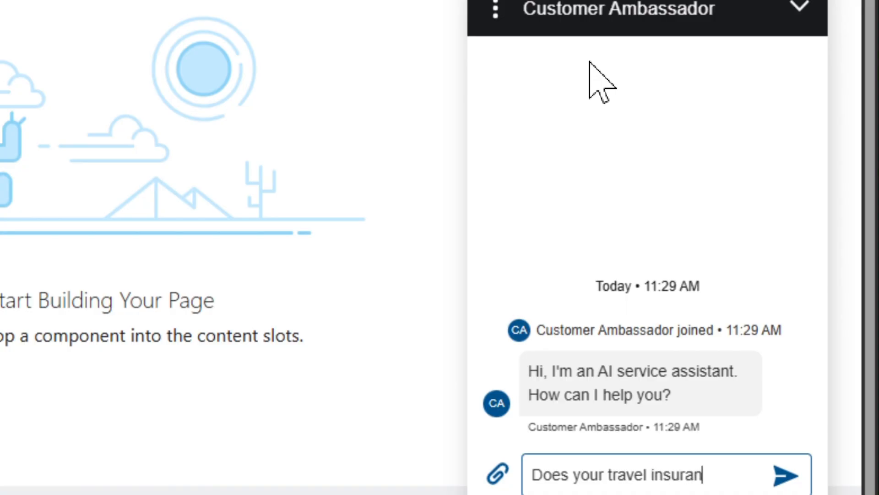
pyautogui.write('ce compens')
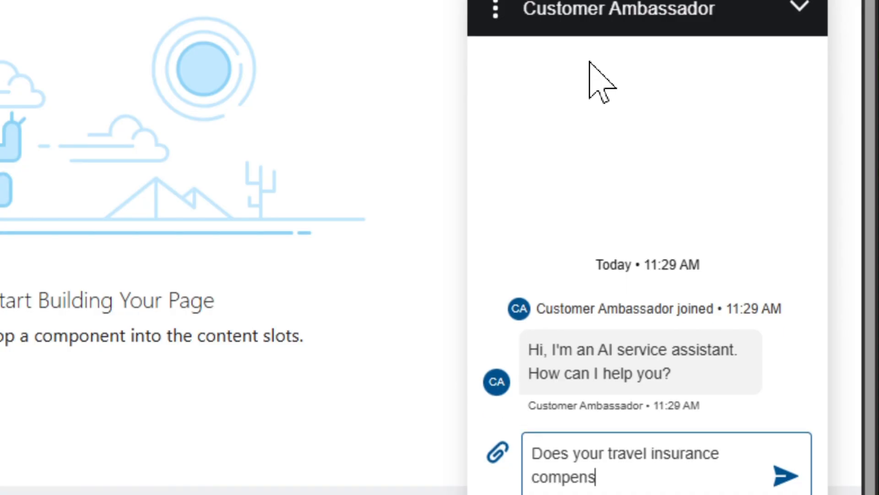
pyautogui.write('ate for trip ca')
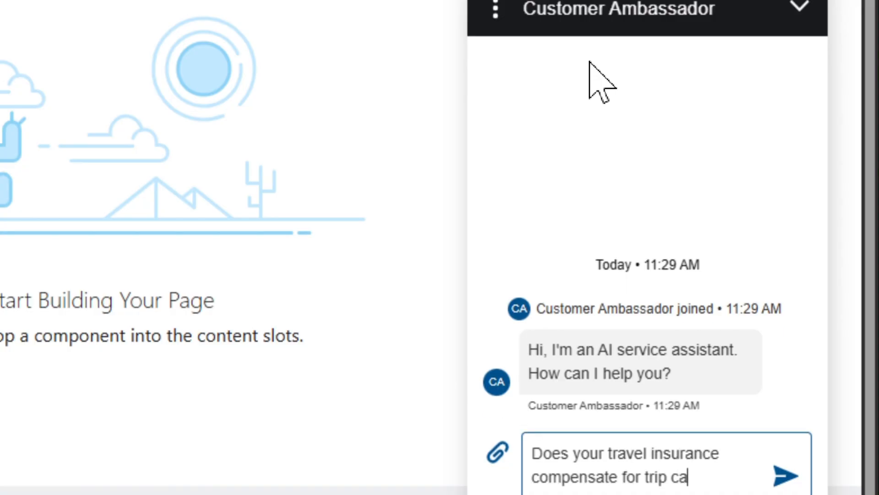
pyautogui.write('ncellation?')
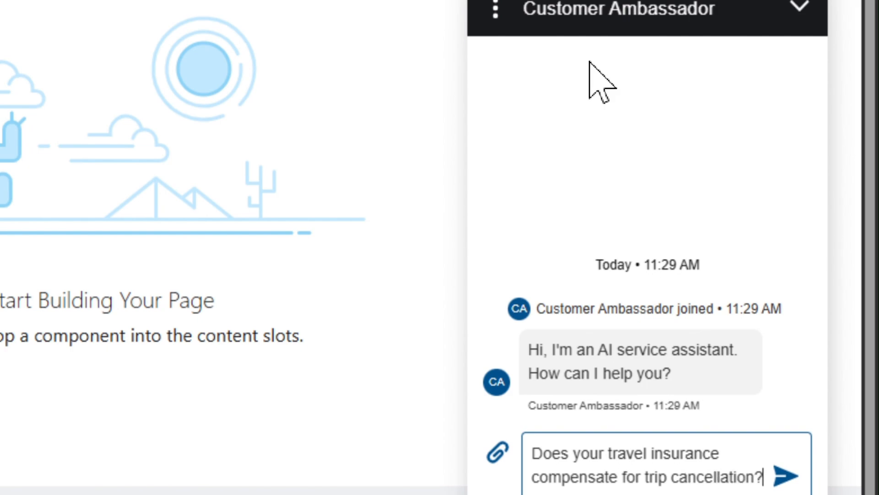
pyautogui.press('Return')
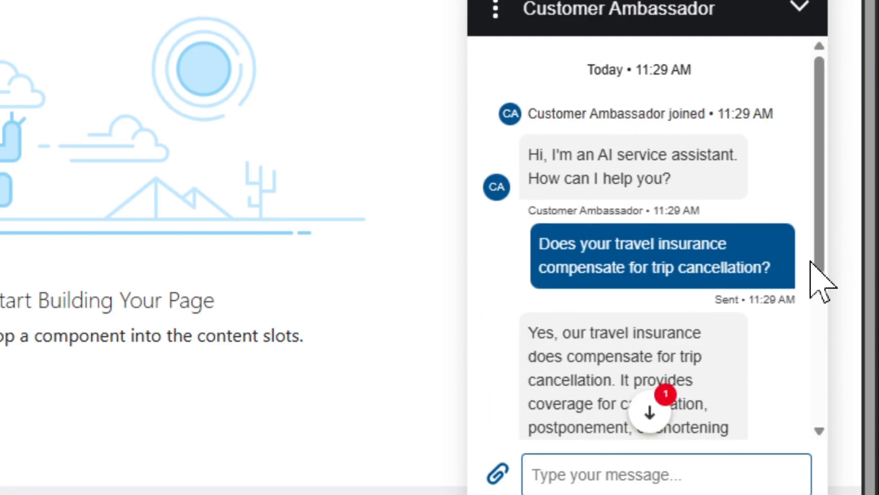
# - Read the agent's reply and ask "What are the countries excluded from your travel insurance?"
pyautogui.moveTo(818, 277); pyautogui.dragTo(820, 418)
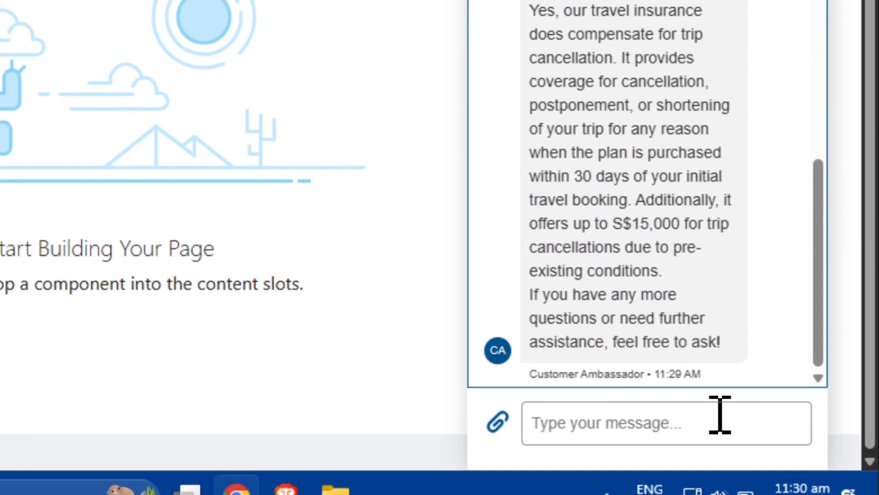
pyautogui.click(694, 453)
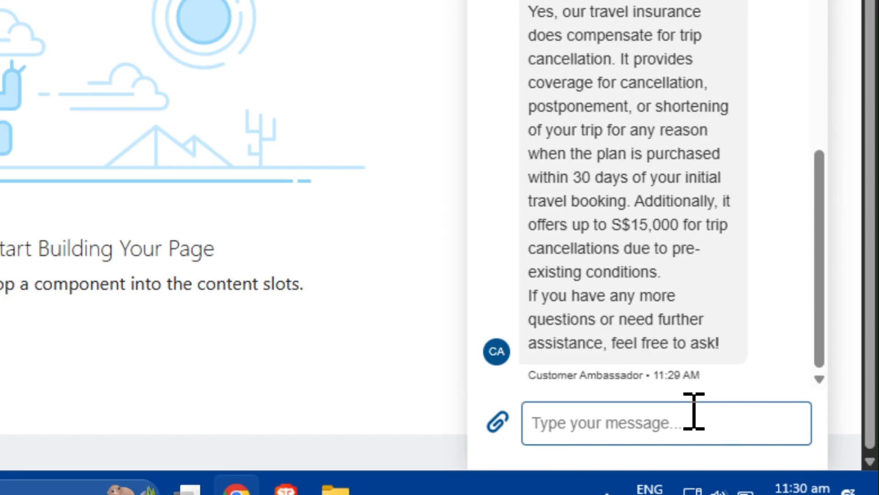
pyautogui.write('What are the count')
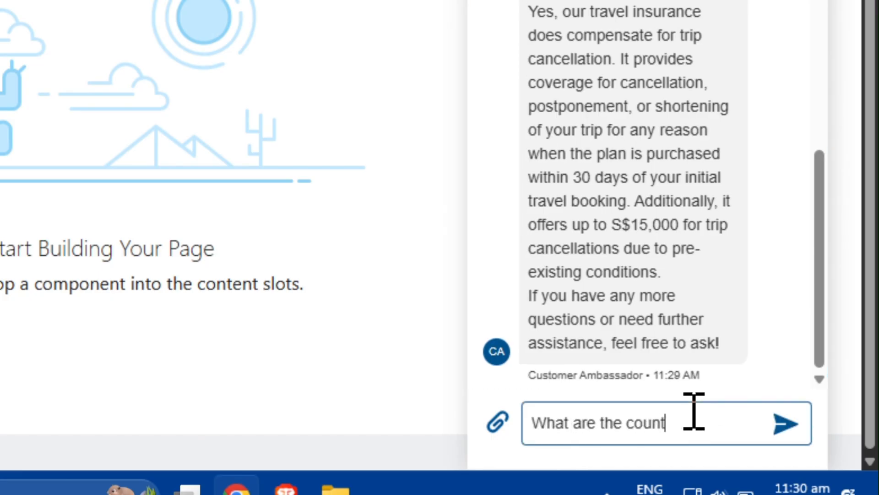
pyautogui.write('ir')
pyautogui.write('ies exclude')
pyautogui.write('d from yuor')
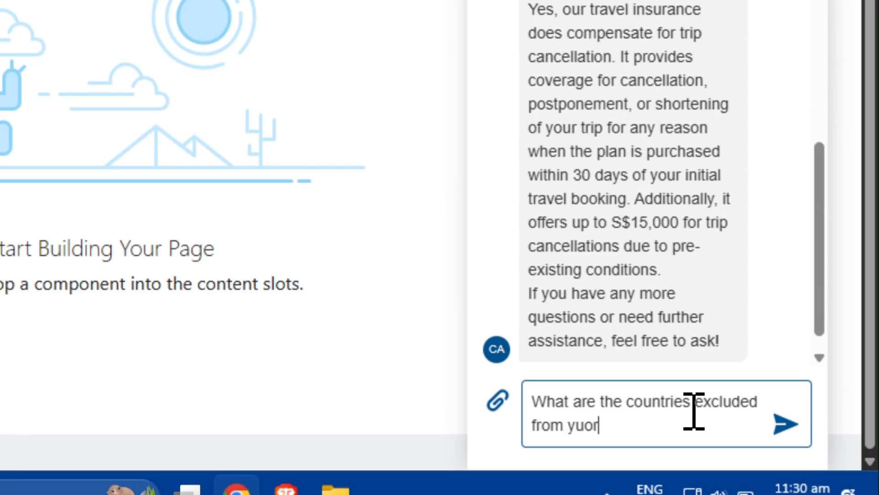
pyautogui.press('BackSpace')
pyautogui.press('BackSpace')
pyautogui.press('BackSpace')
pyautogui.write('our travel i')
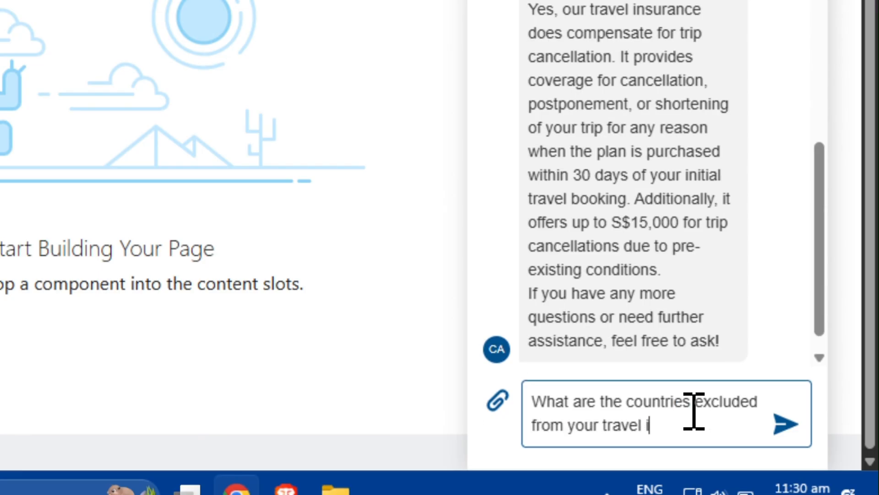
pyautogui.write('nsurance?')
pyautogui.press('Return')
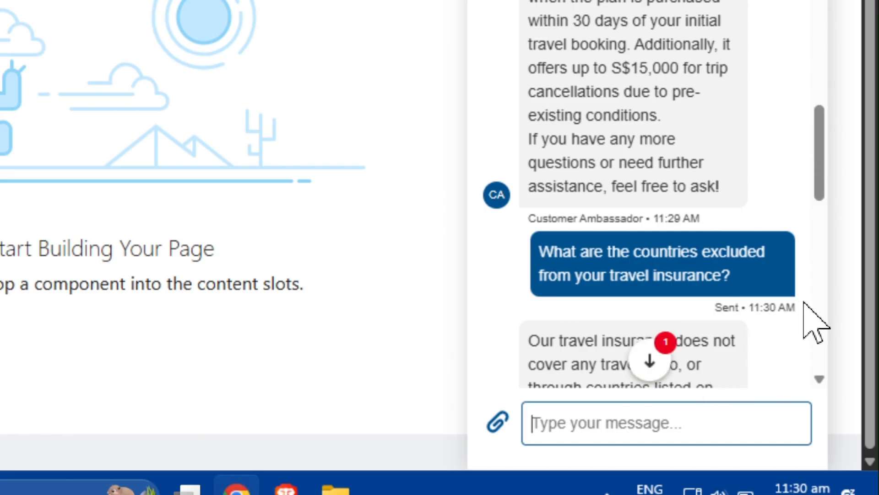
# - Read the list of excluded countries and end the chat by sending "Thanks, good bye"
pyautogui.moveTo(820, 190); pyautogui.dragTo(838, 354)
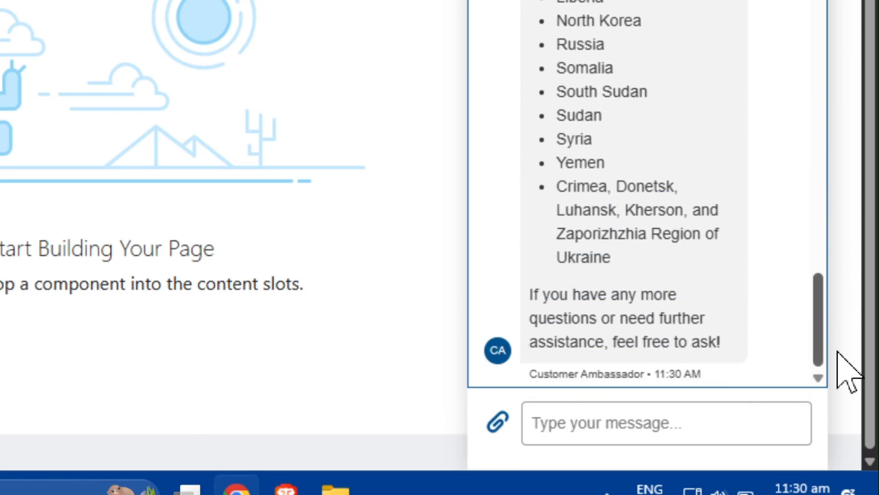
pyautogui.click(720, 419)
pyautogui.write('Thank')
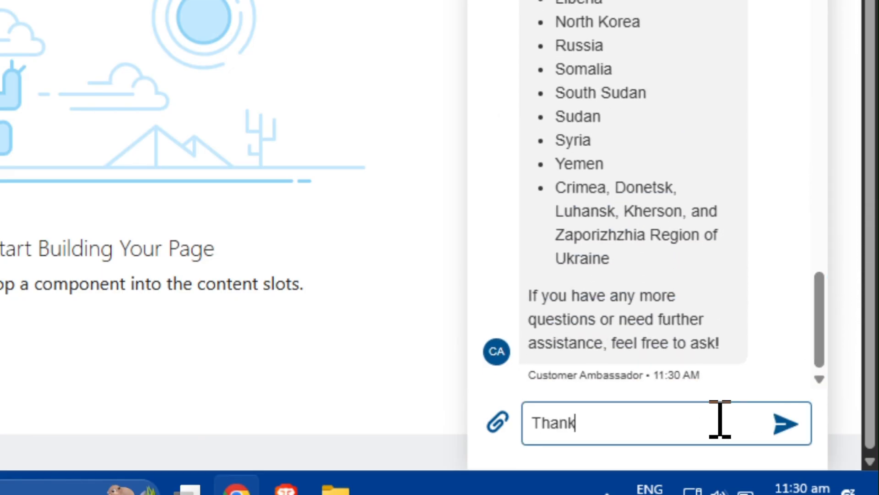
pyautogui.write('s, good bye')
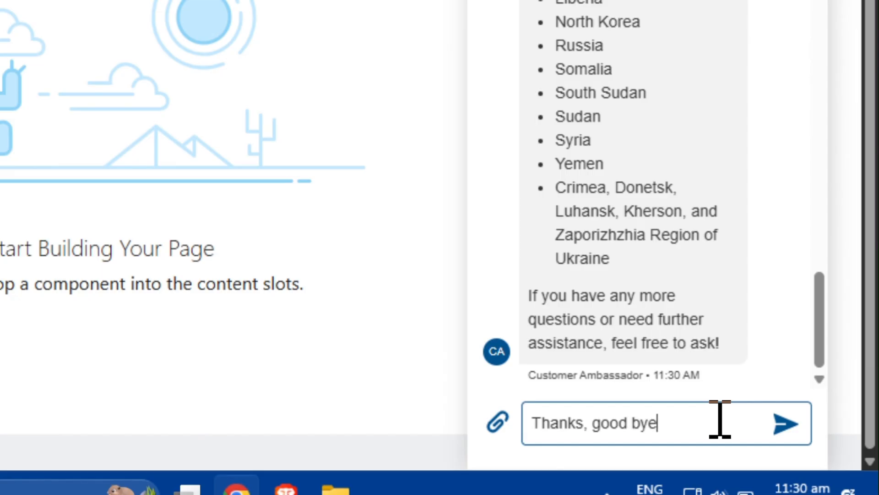
pyautogui.press('Return')
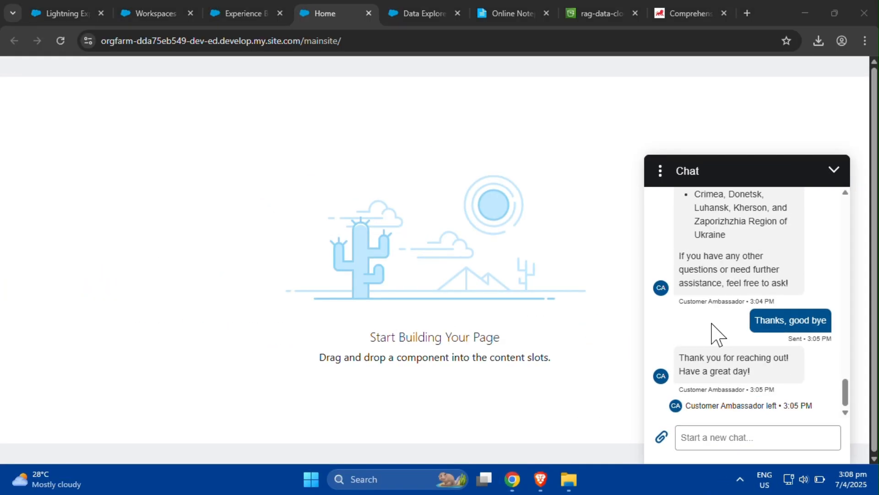
# - Enable letting guest users view asset files, library files, and CMS content in the site's Administration preferences, and save
pyautogui.click(834, 170)
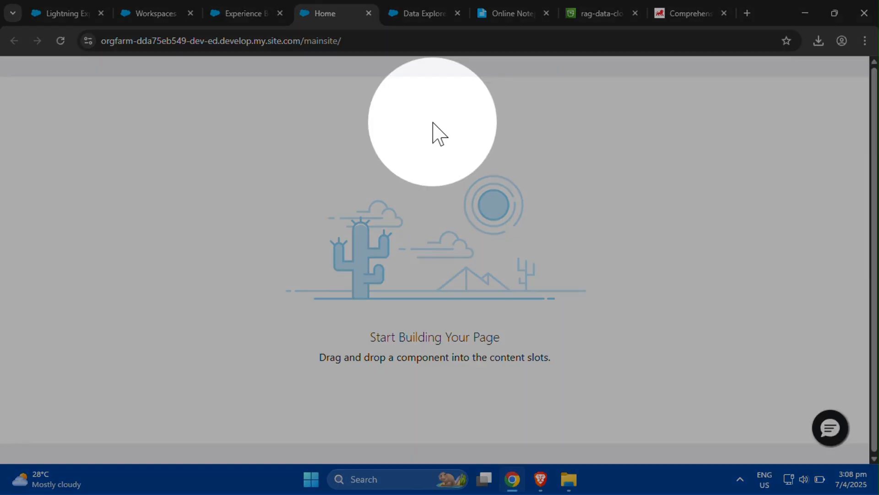
pyautogui.click(152, 13)
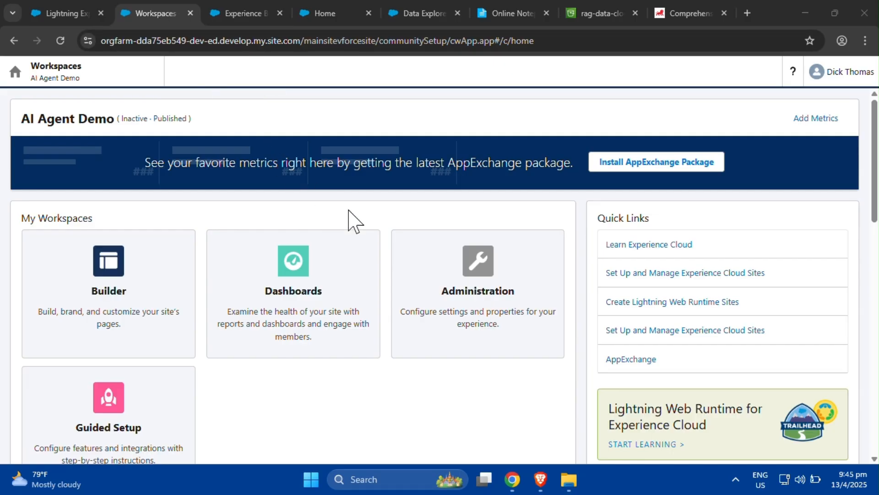
pyautogui.click(463, 241)
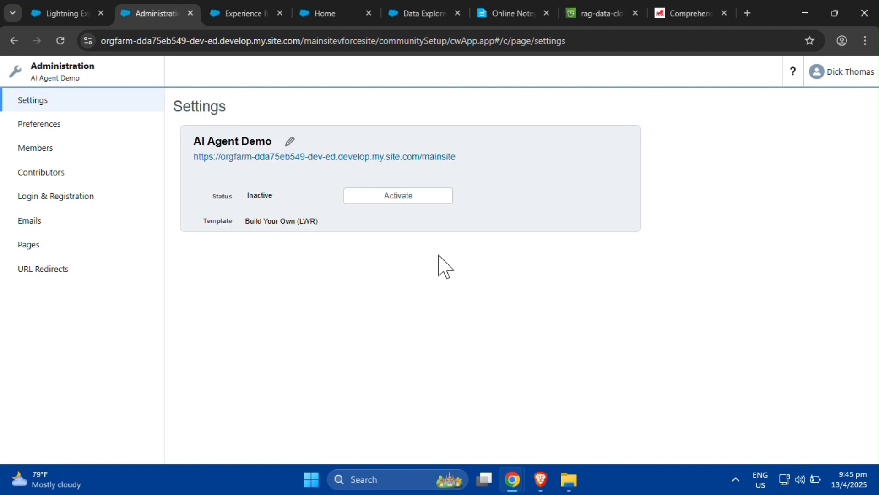
pyautogui.click(68, 131)
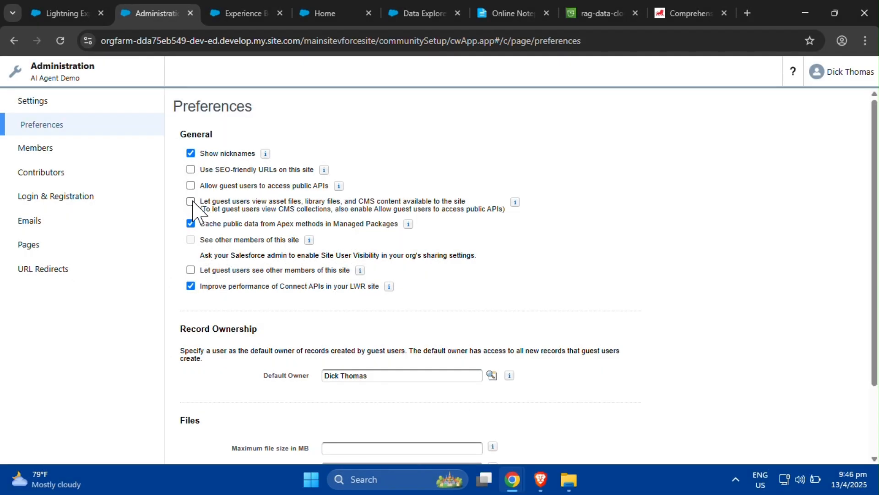
pyautogui.click(190, 202)
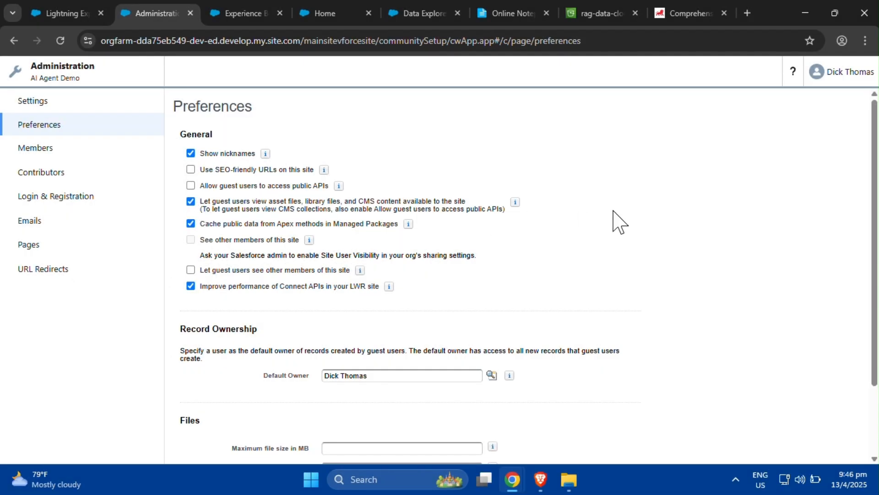
pyautogui.moveTo(872, 234); pyautogui.dragTo(873, 316)
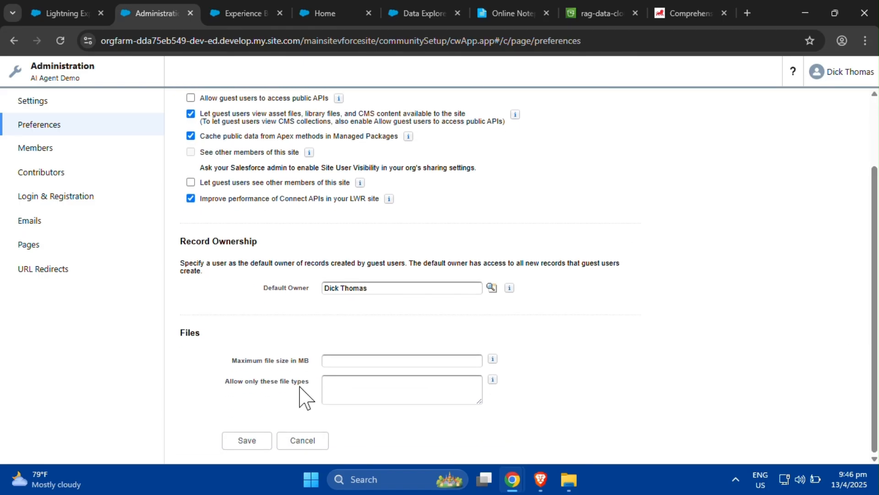
pyautogui.click(244, 440)
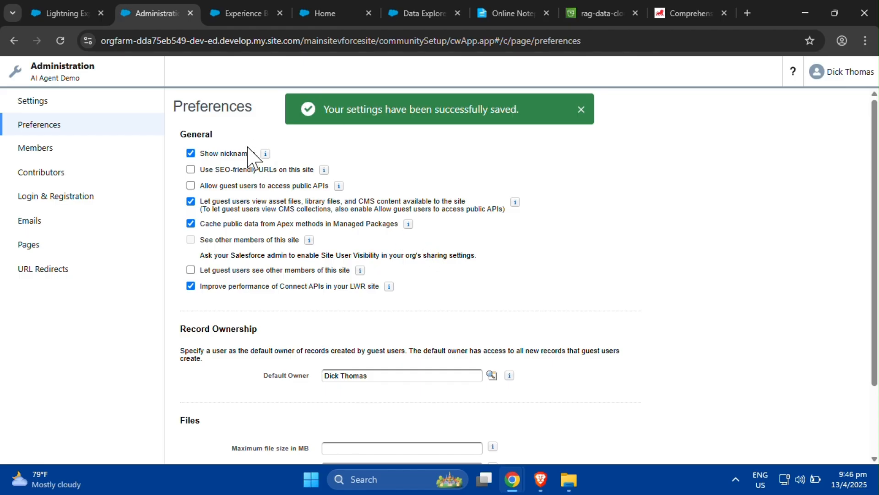
# - Activate the AI Agent Demo site from its Administration settings
pyautogui.click(118, 108)
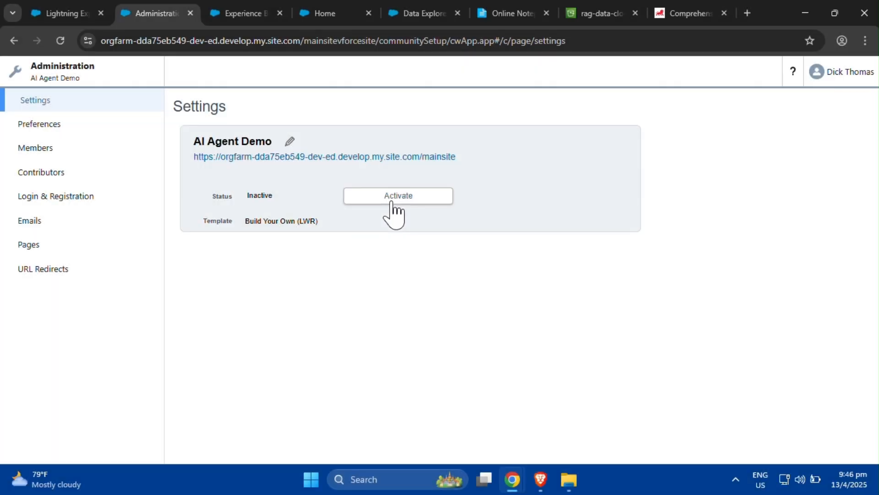
pyautogui.click(393, 208)
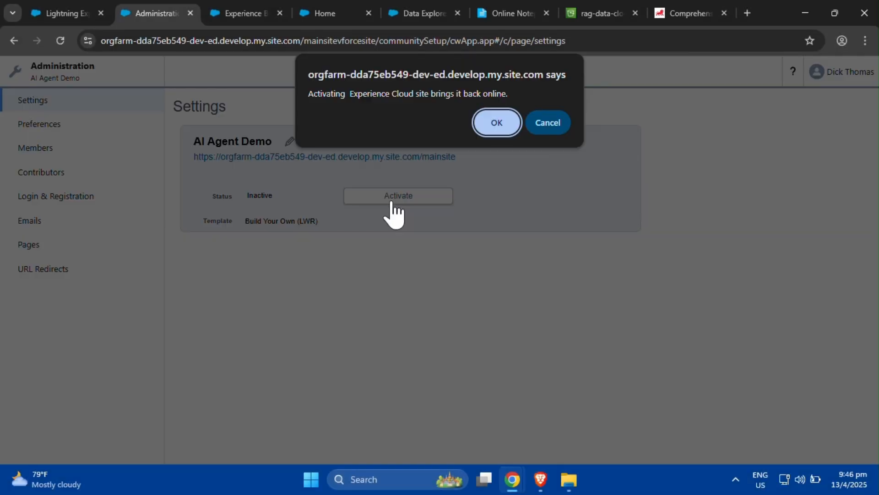
pyautogui.click(501, 130)
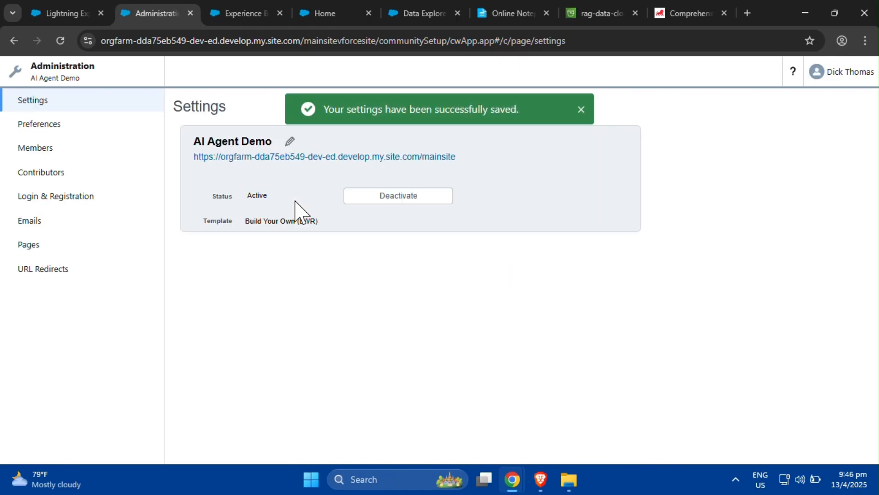
# - Allow guest users to see and interact with the site without logging in, in the builder's General settings
pyautogui.click(257, 13)
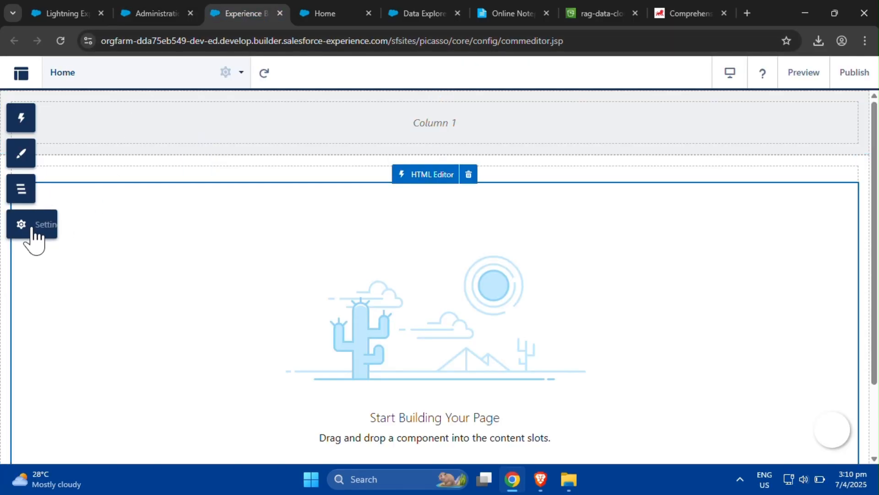
pyautogui.click(30, 236)
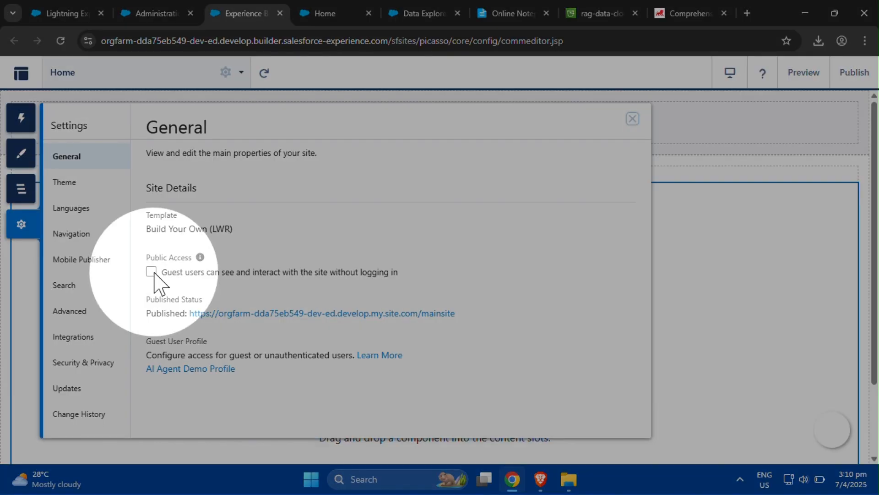
pyautogui.click(152, 272)
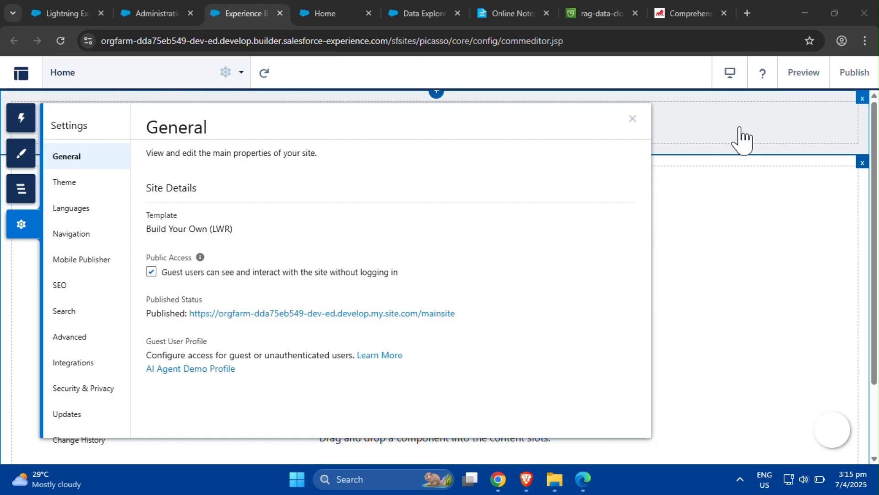
# - Publish the site with the publication description AI Agent Demo (Live) and open the published site URL
pyautogui.click(846, 73)
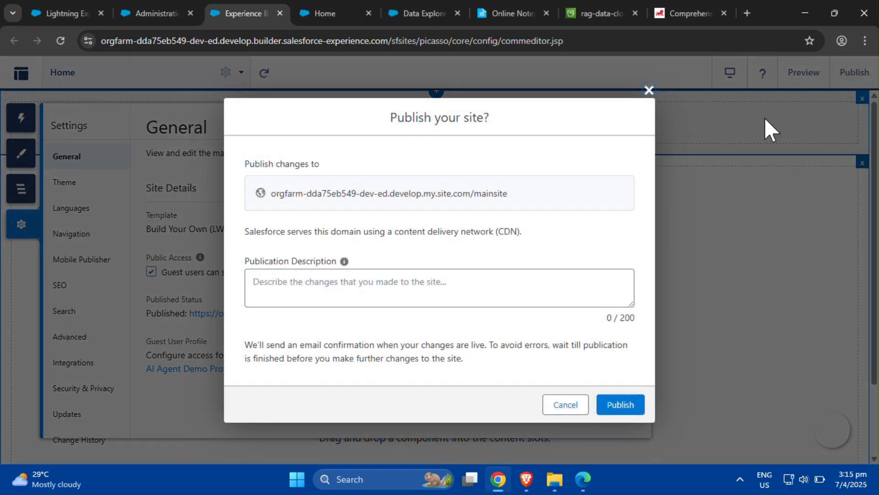
pyautogui.click(493, 283)
pyautogui.write('AI Age')
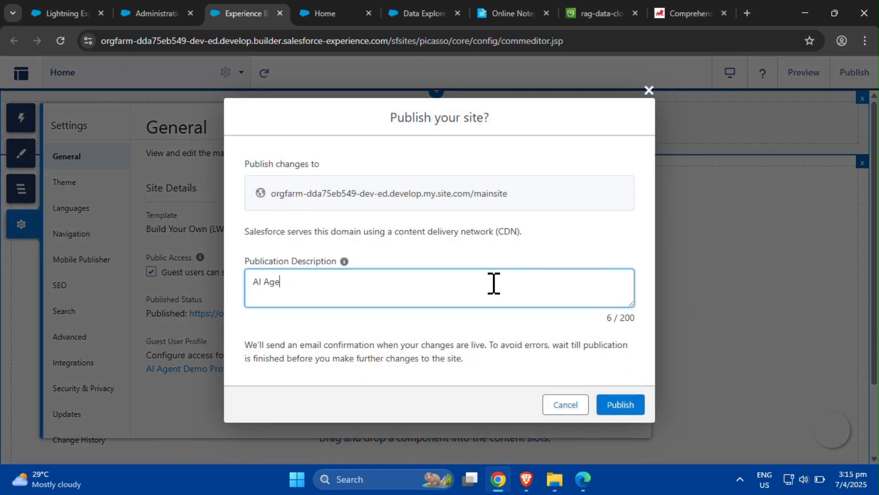
pyautogui.write('nt Demo (Live)')
pyautogui.click(621, 409)
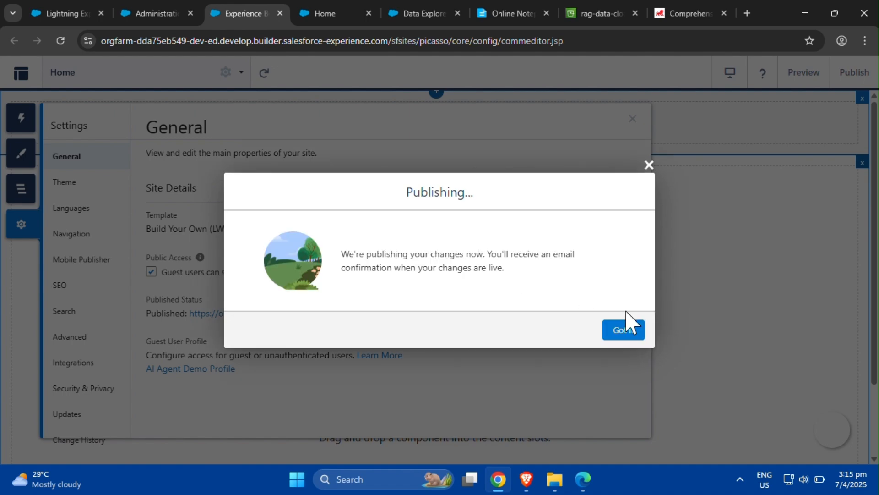
pyautogui.click(634, 333)
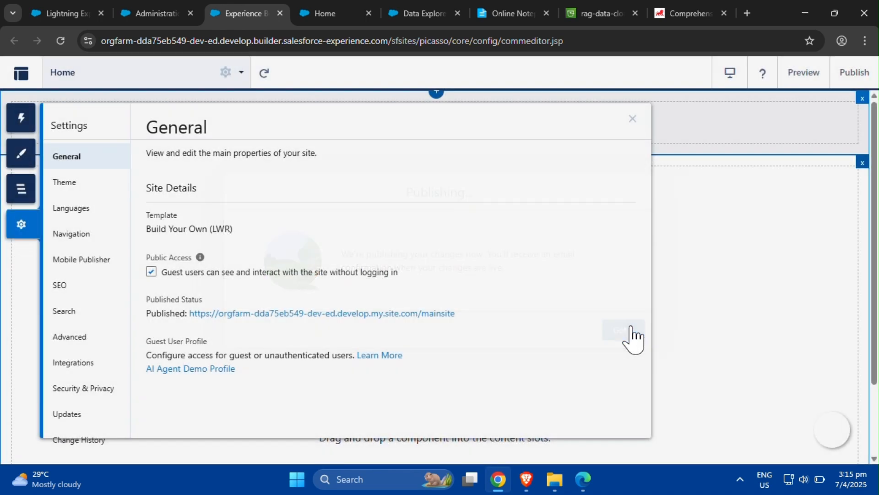
pyautogui.click(432, 315)
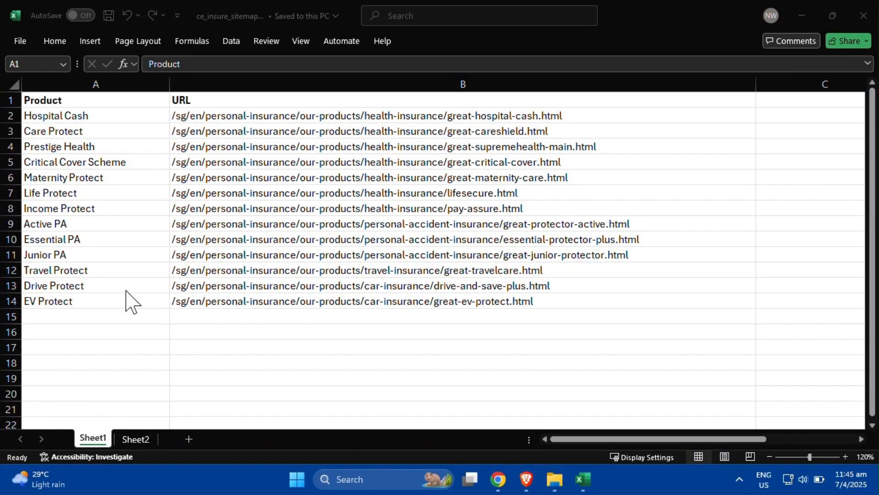
# - Save the ce_insure_sitemap workbook as CSV UTF-8 (Comma delimited) in C:\Temp, keeping only the active sheet
pyautogui.press('ctrl')
pyautogui.press('ctrl')
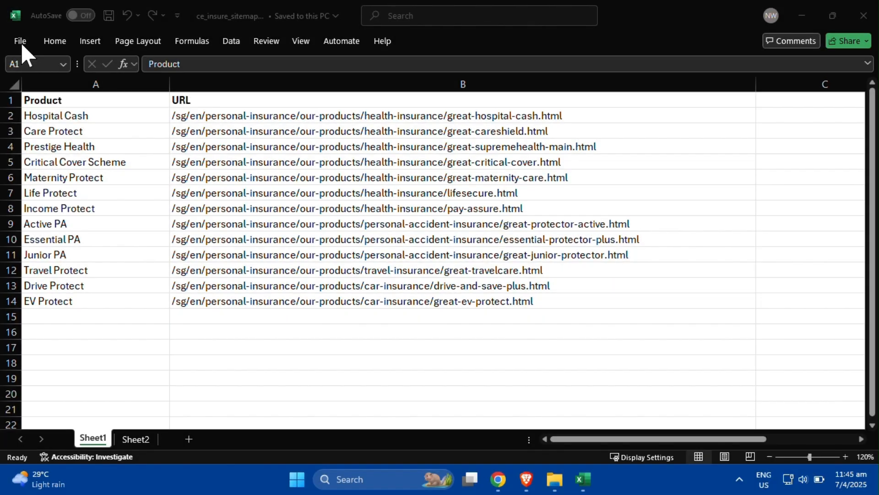
pyautogui.click(21, 43)
pyautogui.click(20, 42)
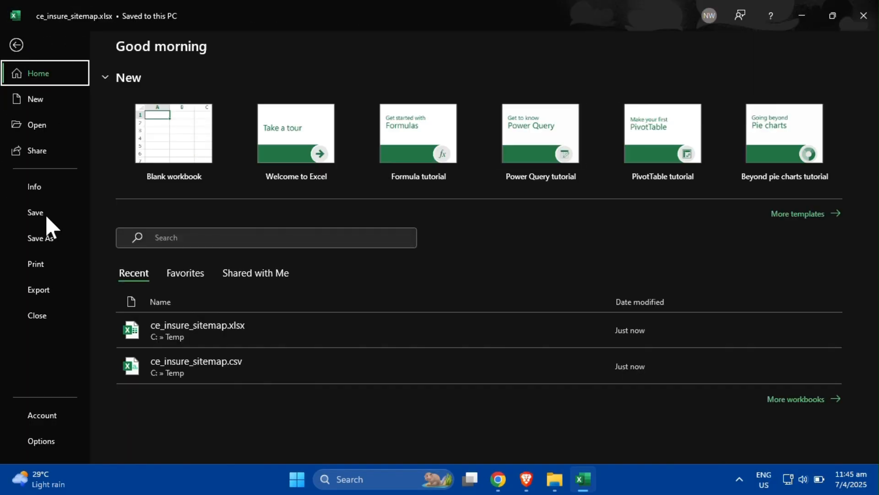
pyautogui.click(46, 240)
pyautogui.click(478, 115)
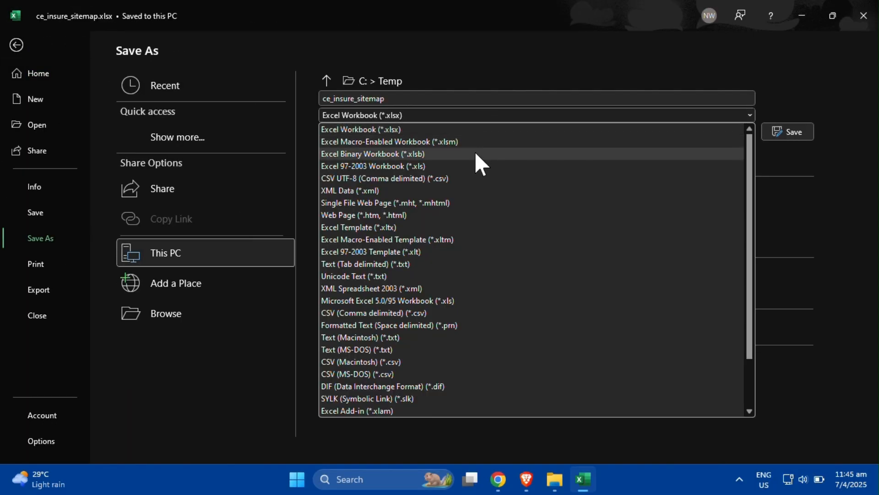
pyautogui.click(469, 173)
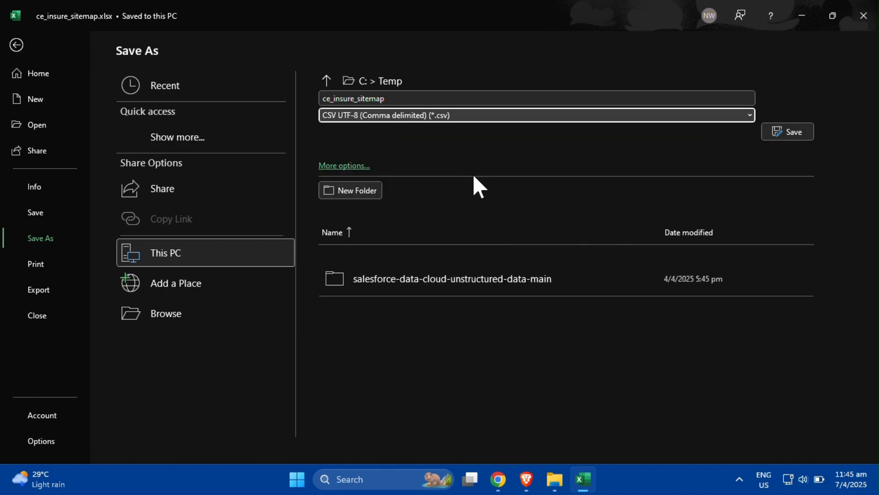
pyautogui.click(781, 133)
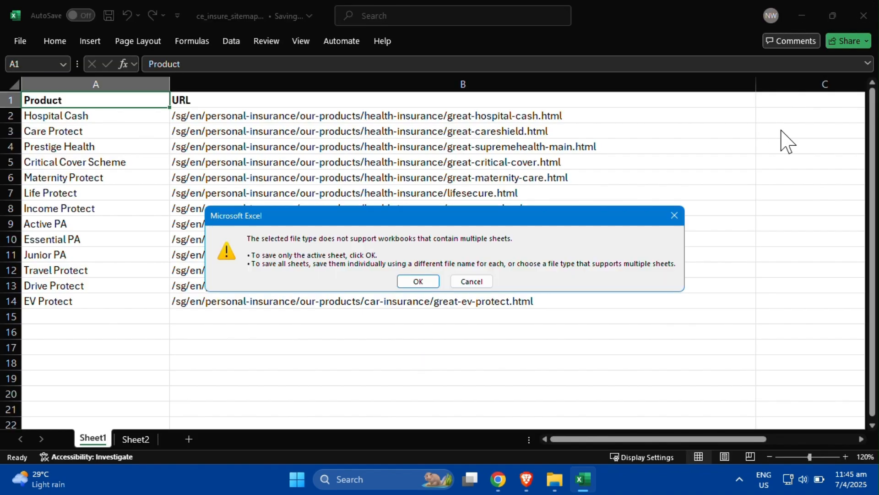
pyautogui.click(418, 281)
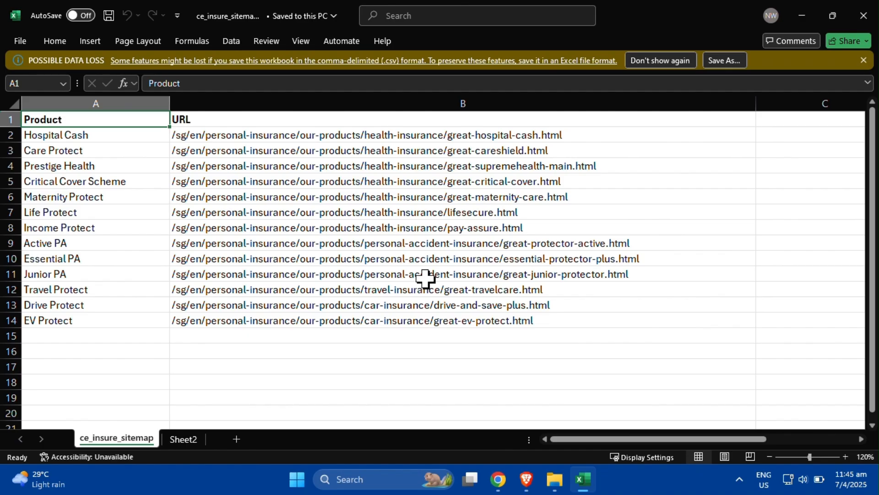
# - Examine the files in the Temp folder
pyautogui.click(540, 467)
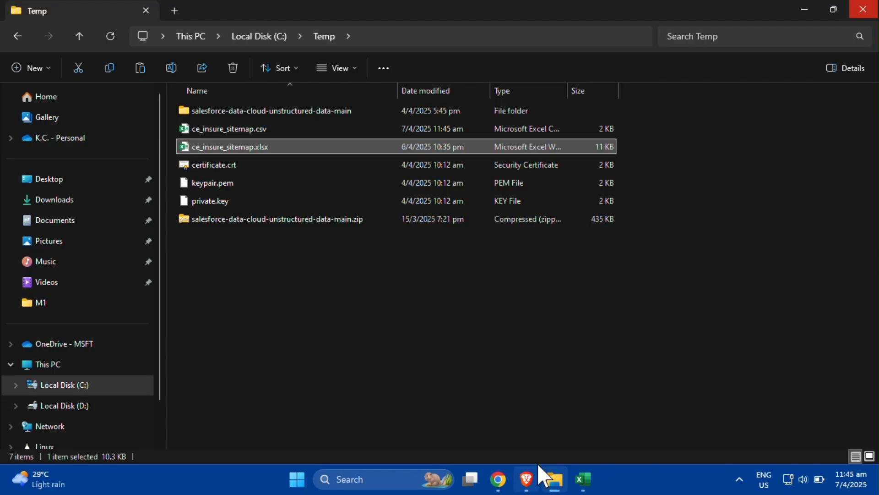
pyautogui.click(269, 275)
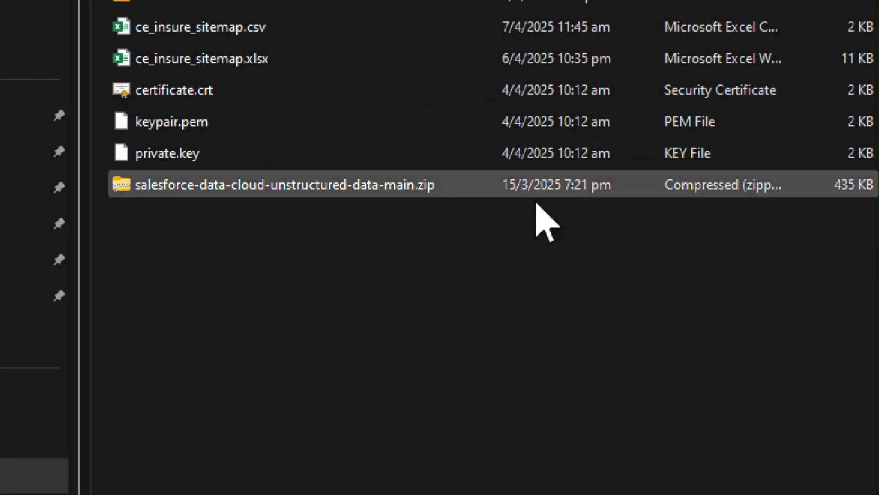
pyautogui.click(220, 30)
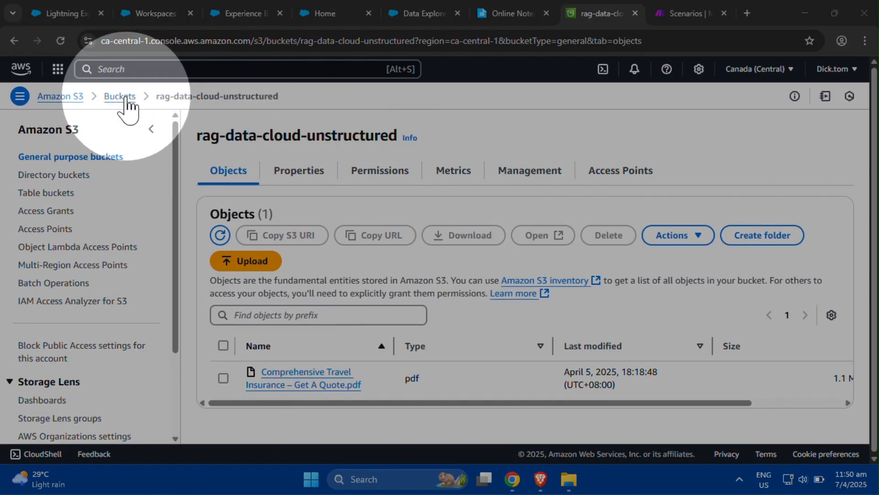
# - Create a new S3 bucket named rag-sitemap in the Canada (Central) region
pyautogui.click(120, 95)
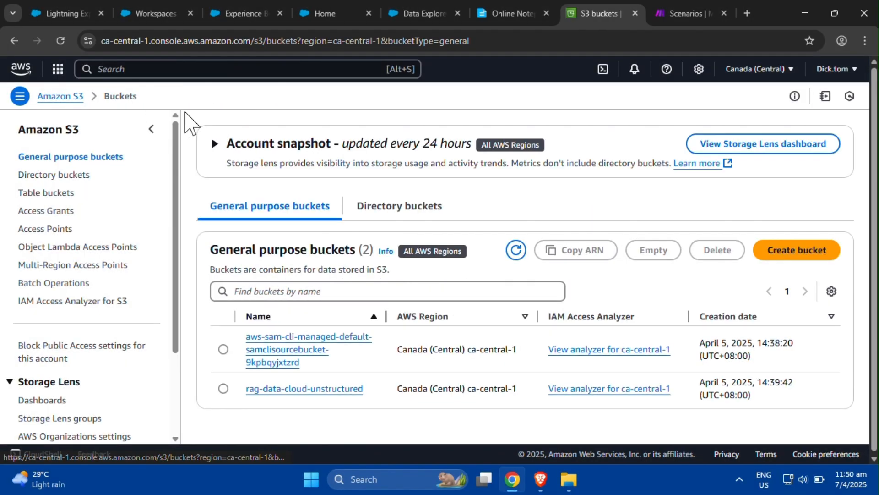
pyautogui.click(784, 251)
pyautogui.click(152, 265)
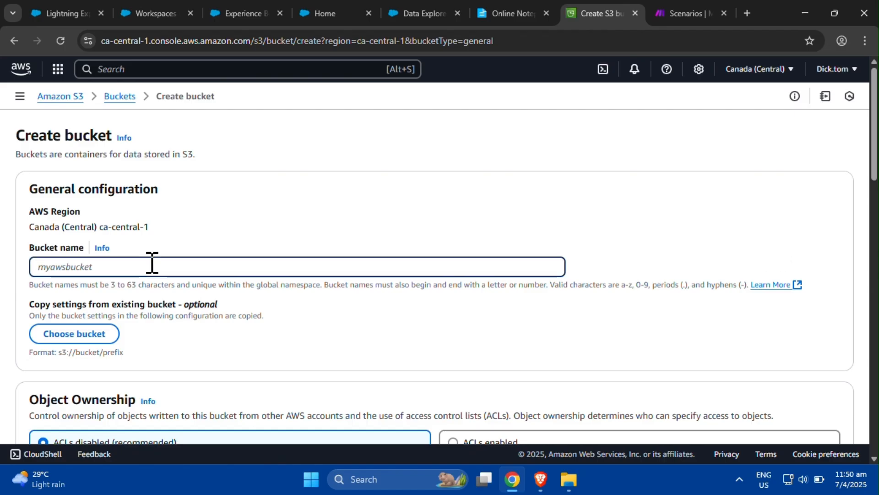
pyautogui.write('rag-sitemap')
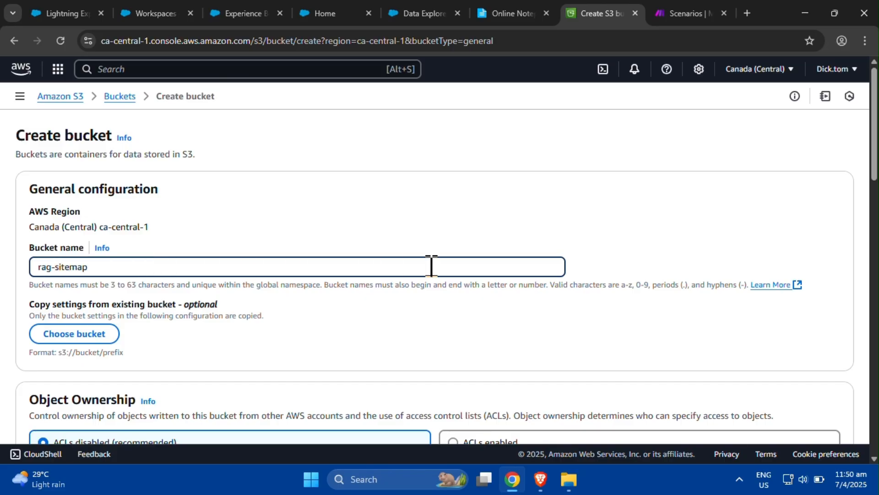
pyautogui.moveTo(874, 168); pyautogui.dragTo(859, 463)
pyautogui.click(826, 410)
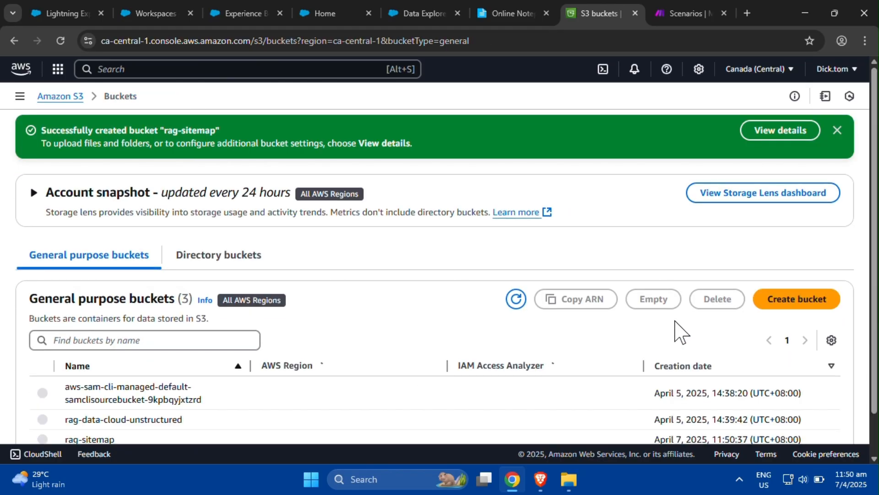
# - Upload ce_insure_sitemap.csv from C:\Temp into the rag-sitemap bucket
pyautogui.scroll(-1, 875, 311)
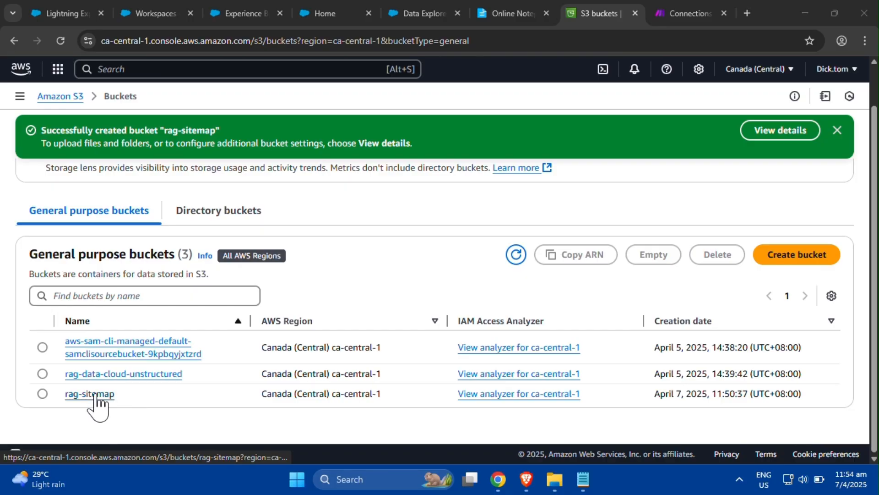
pyautogui.click(102, 394)
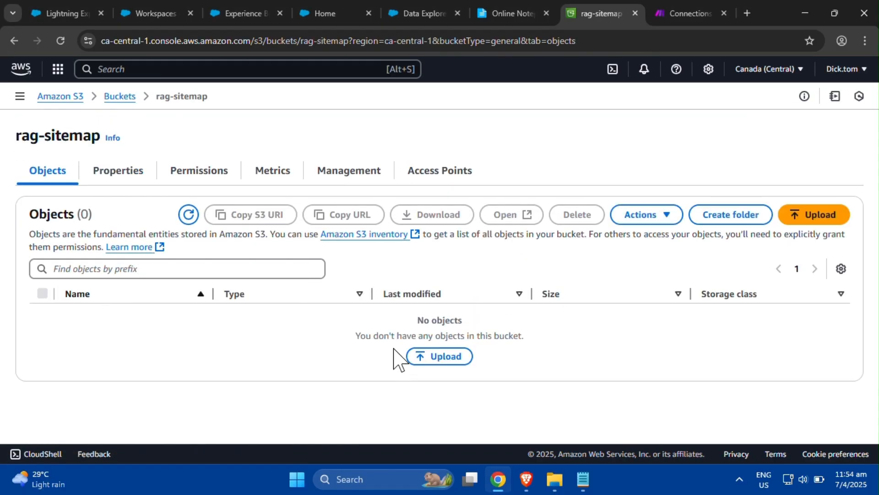
pyautogui.click(810, 224)
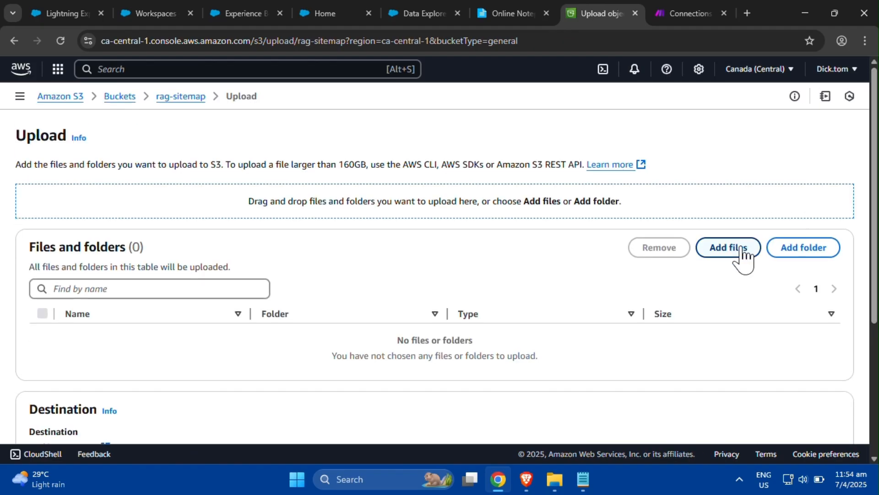
pyautogui.click(742, 251)
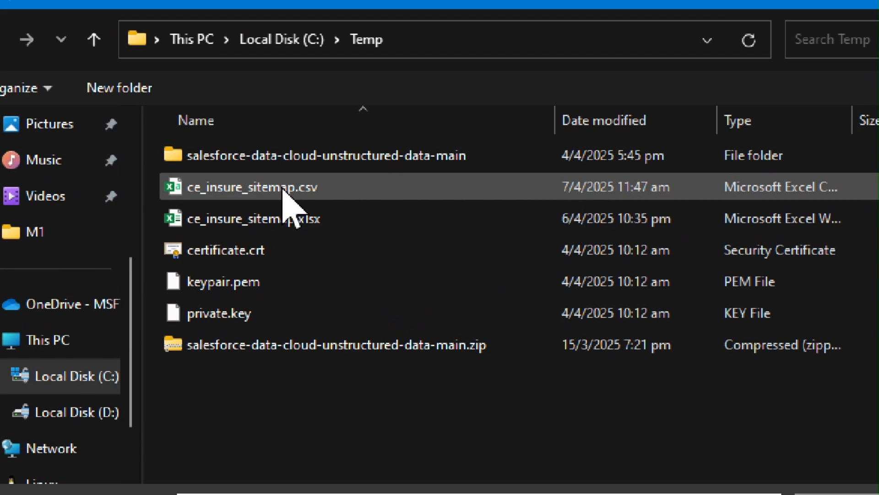
pyautogui.click(283, 190)
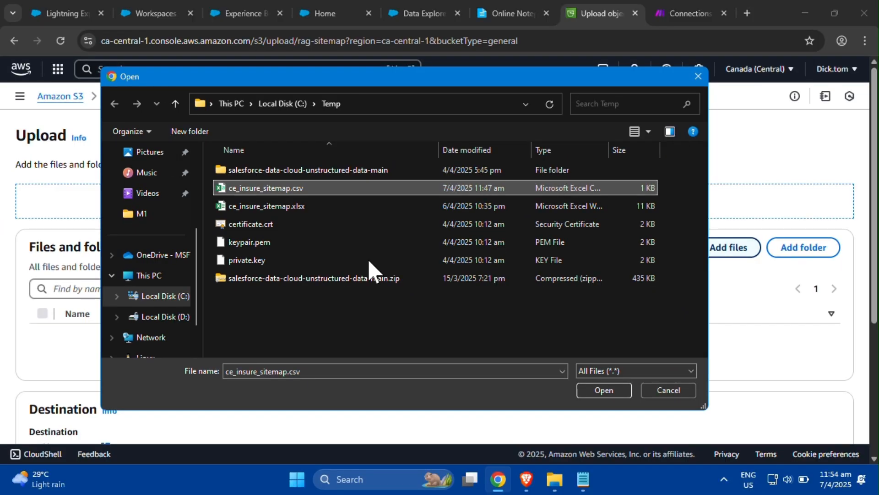
pyautogui.click(600, 393)
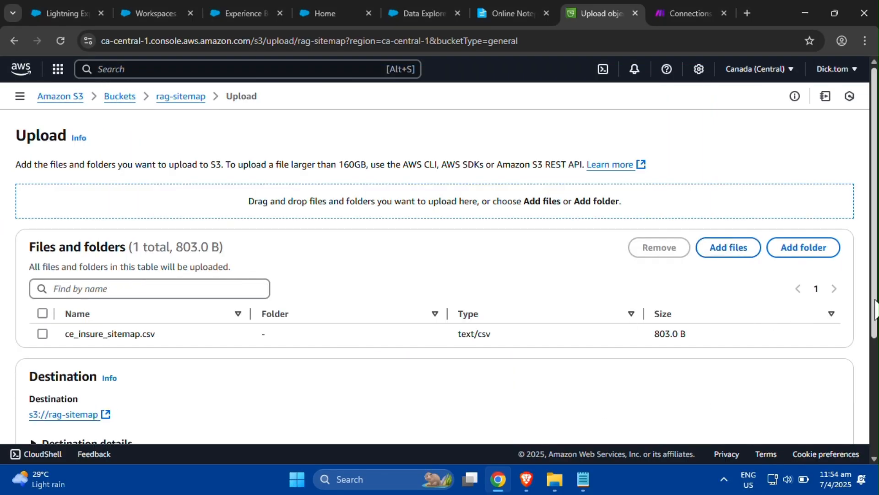
pyautogui.moveTo(876, 309); pyautogui.dragTo(876, 417)
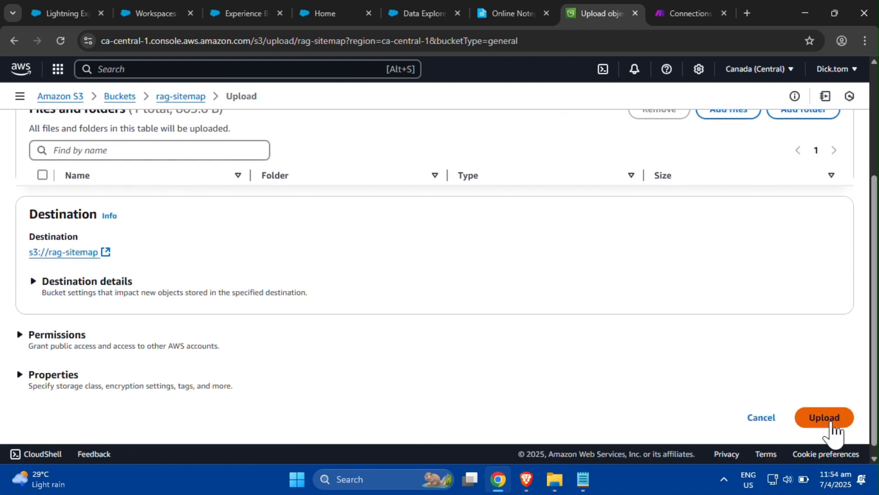
pyautogui.click(831, 423)
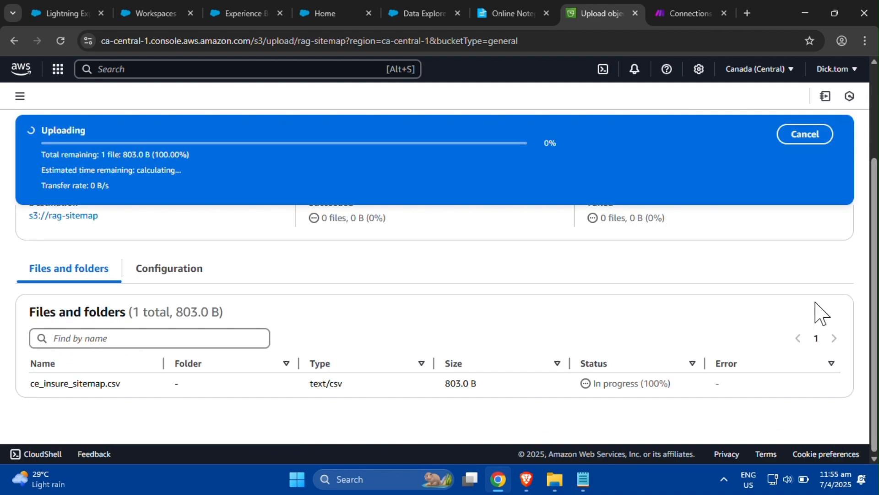
pyautogui.click(837, 130)
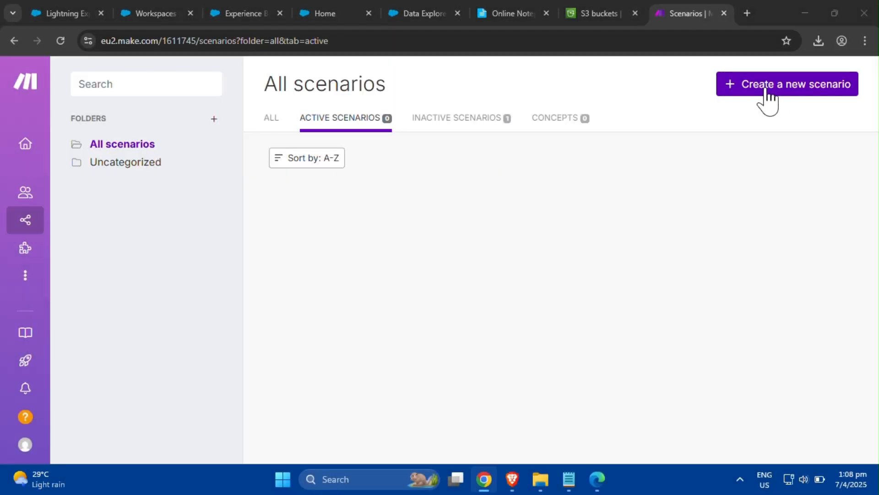
# - Create a new scenario starting with the AWS S3 Get File module
pyautogui.click(763, 93)
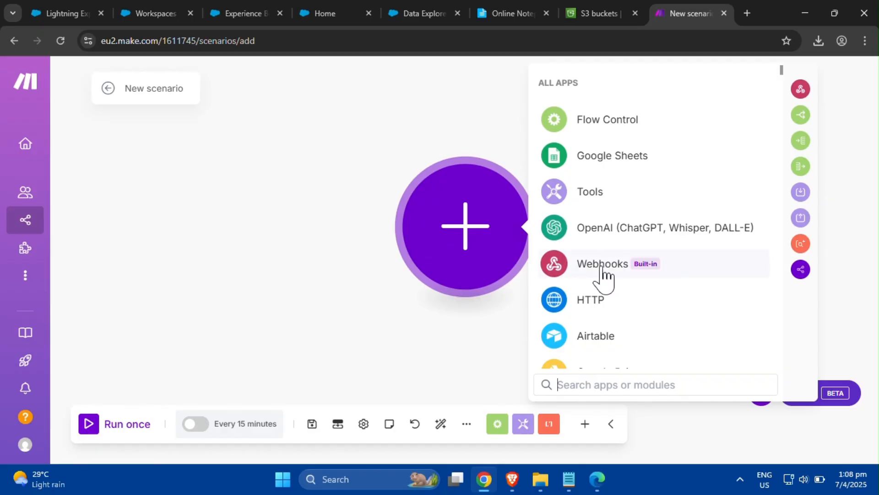
pyautogui.click(632, 387)
pyautogui.write('a')
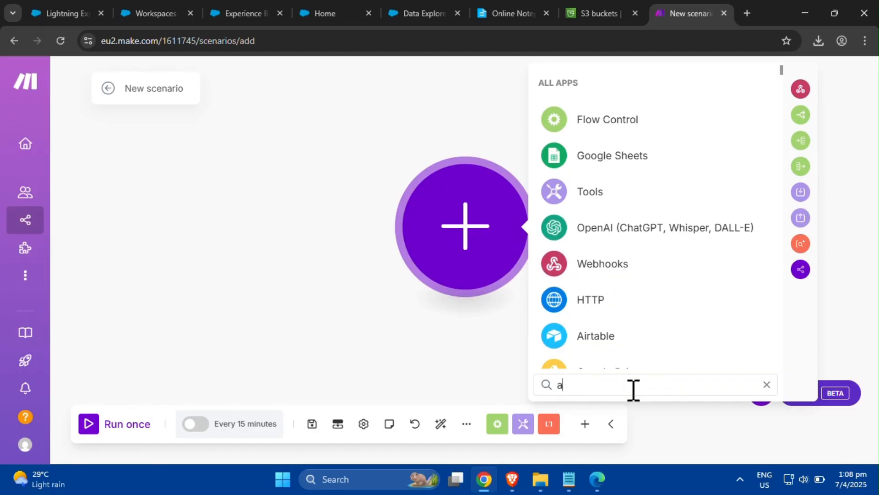
pyautogui.write('ws')
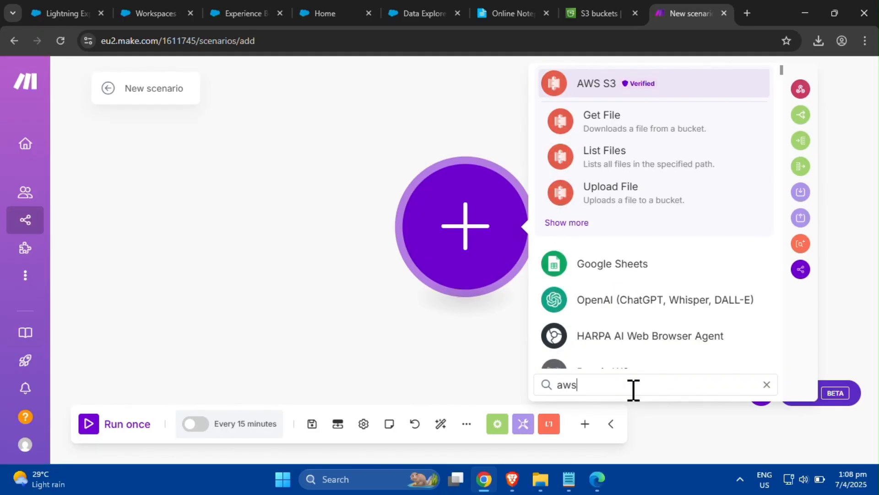
pyautogui.click(659, 128)
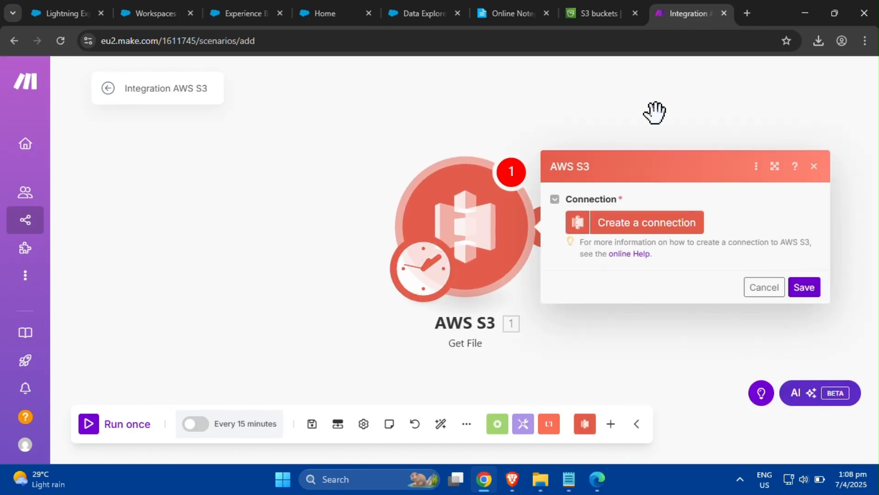
# - Create an AWS S3 connection named s3-api-restricted and paste the AWS access key copied from the online notepad
pyautogui.click(658, 239)
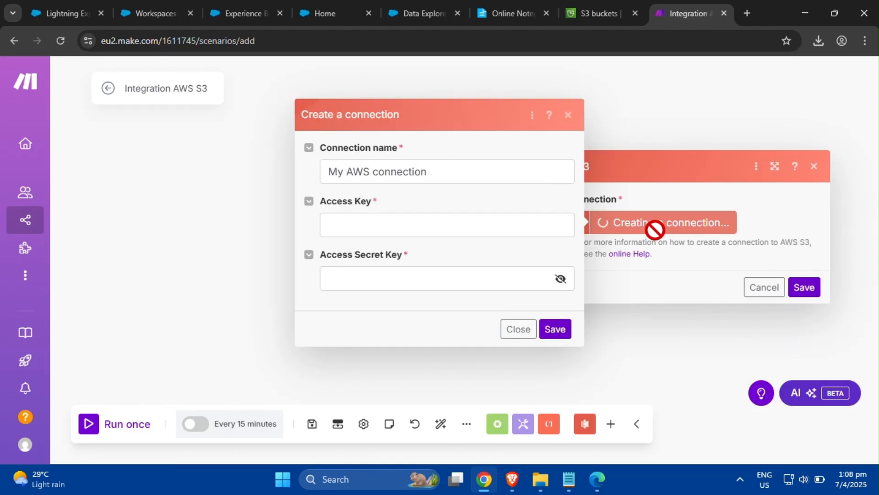
pyautogui.click(440, 177)
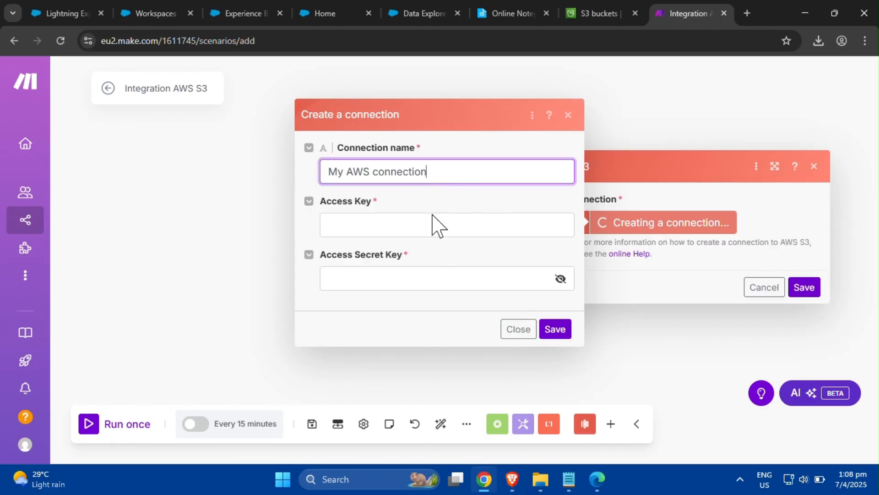
pyautogui.moveTo(440, 176); pyautogui.dragTo(311, 183)
pyautogui.write('s3-api-restricted')
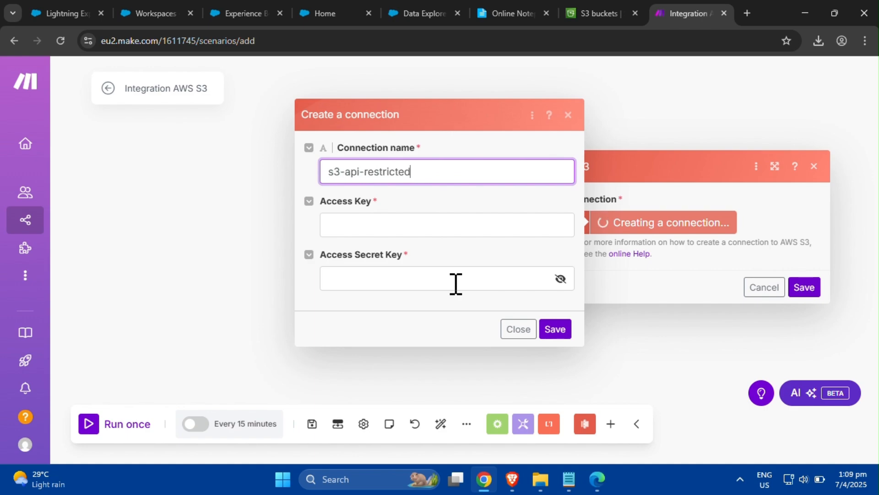
pyautogui.click(471, 226)
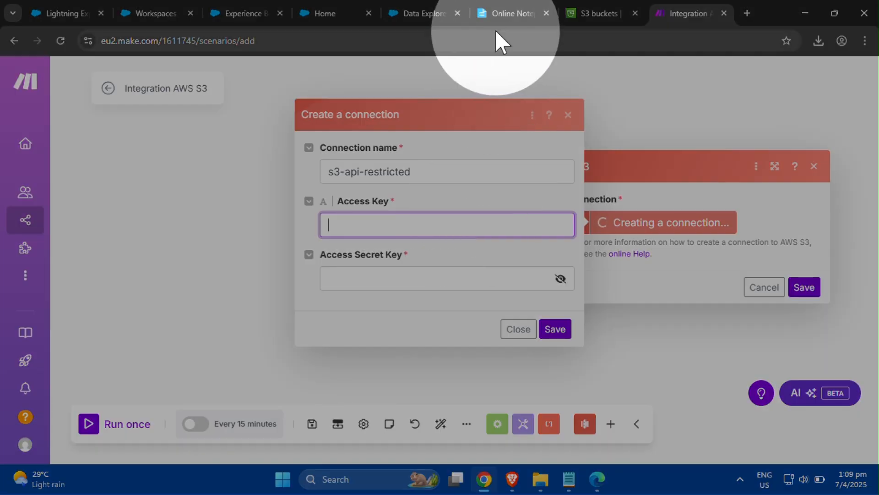
pyautogui.click(504, 13)
pyautogui.moveTo(218, 379); pyautogui.dragTo(84, 385)
pyautogui.hotkey('ctrl', 'c')
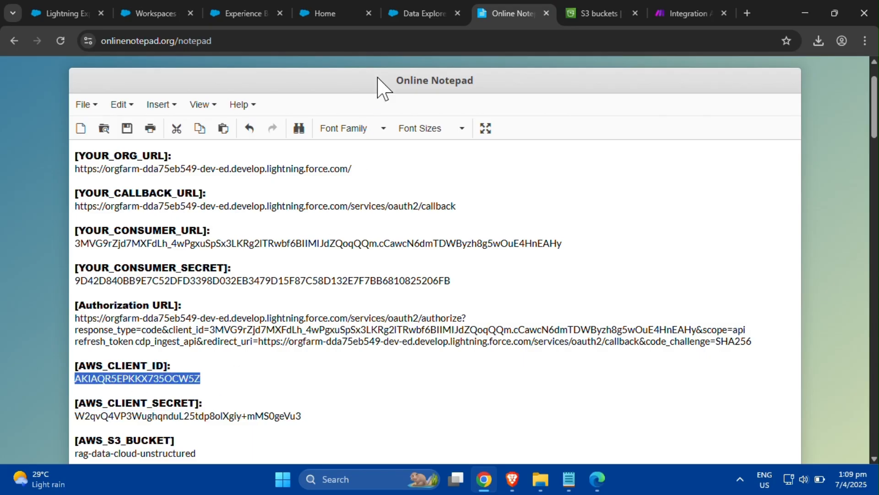
pyautogui.click(678, 11)
pyautogui.hotkey('ctrl', 'v')
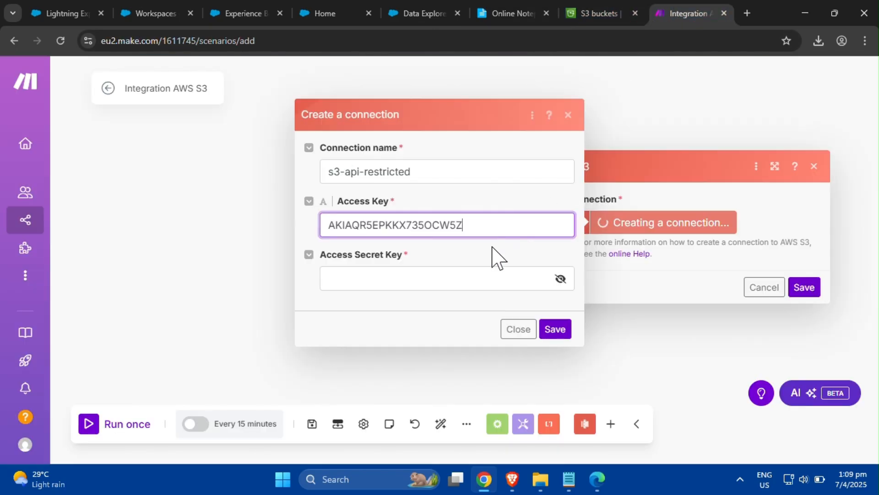
# - Copy the AWS client secret from the notepad into the Access Secret Key field and save the connection
pyautogui.click(512, 15)
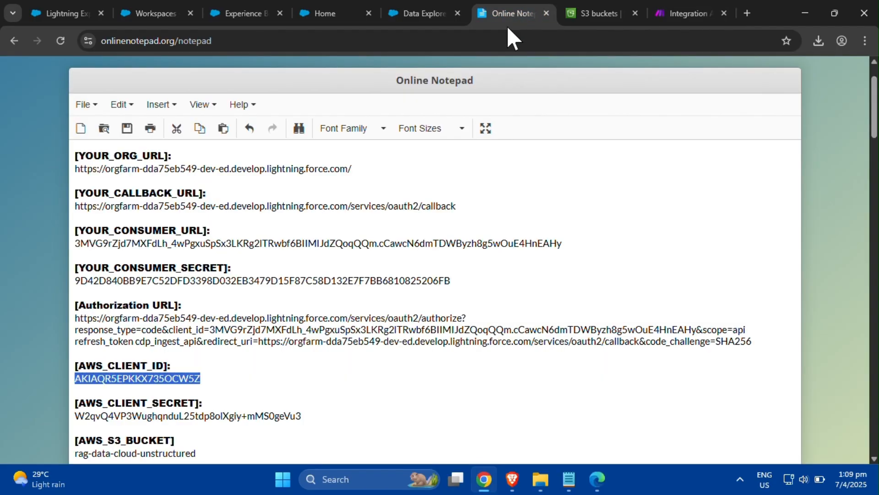
pyautogui.click(308, 415)
pyautogui.moveTo(75, 416); pyautogui.dragTo(302, 417)
pyautogui.hotkey('ctrl', 'c')
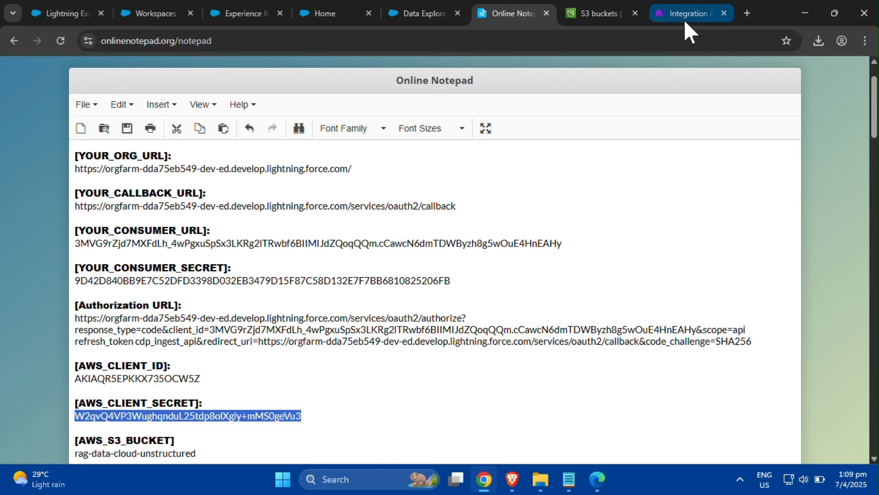
pyautogui.click(684, 15)
pyautogui.click(491, 274)
pyautogui.hotkey('ctrl', 'v')
pyautogui.click(559, 327)
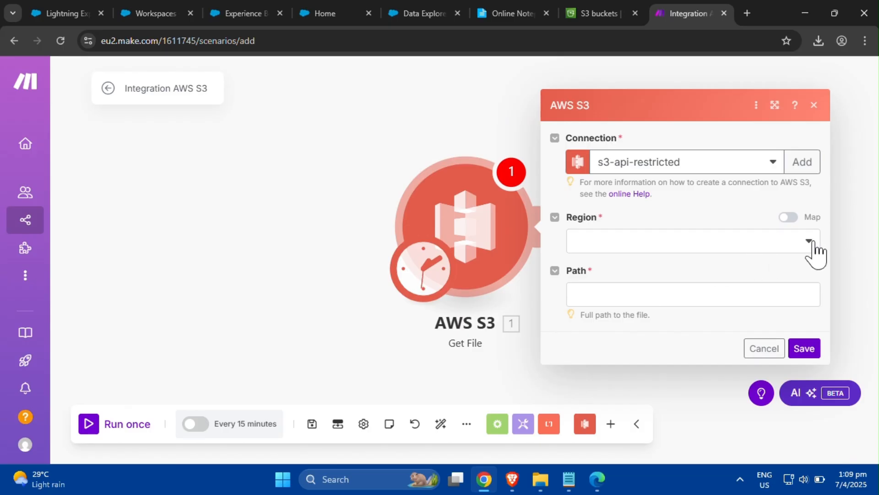
# - Set the Get File module to region Canada (Central), bucket rag-sitemap and path ce_insure_sitemap.csv, then save it
pyautogui.click(809, 243)
pyautogui.moveTo(815, 298); pyautogui.dragTo(820, 333)
pyautogui.click(761, 310)
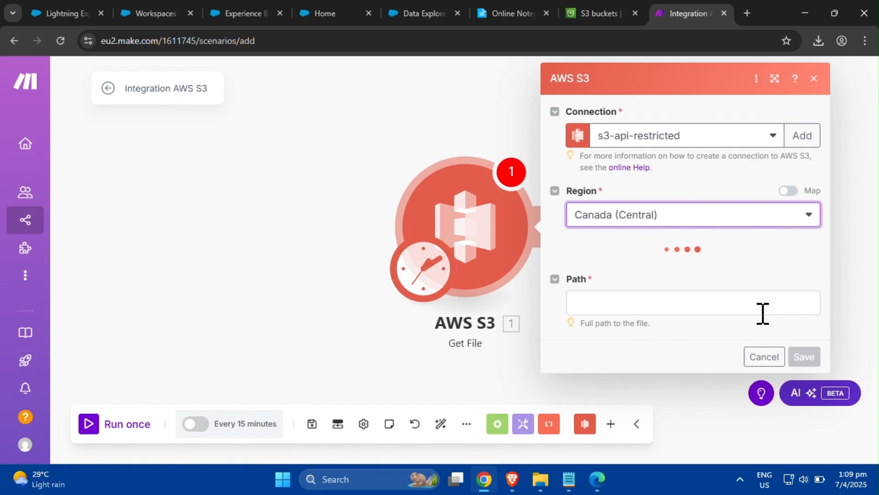
pyautogui.click(761, 274)
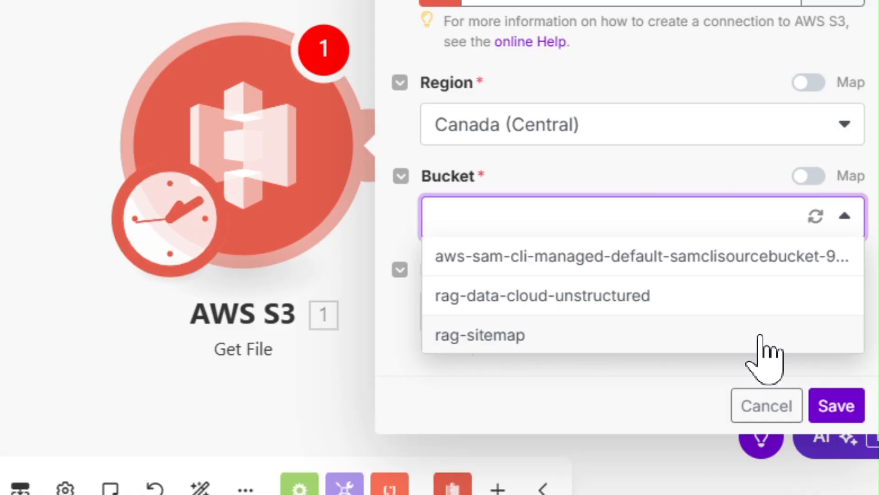
pyautogui.click(760, 336)
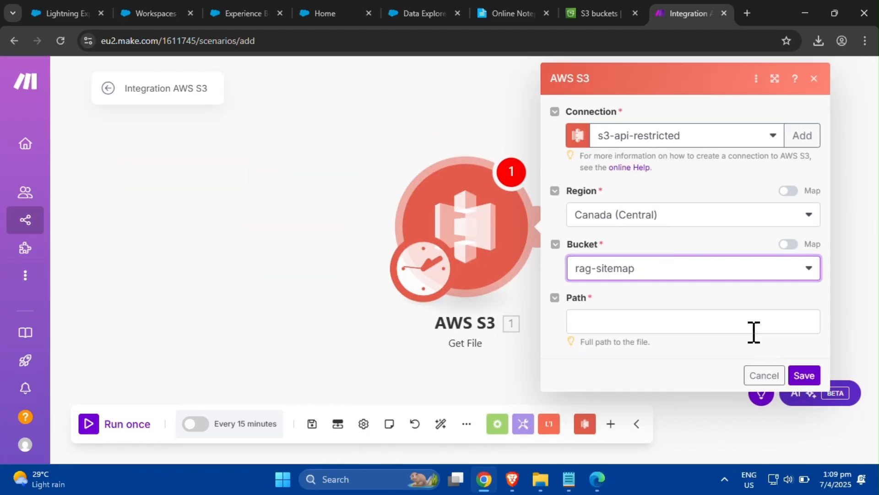
pyautogui.click(730, 324)
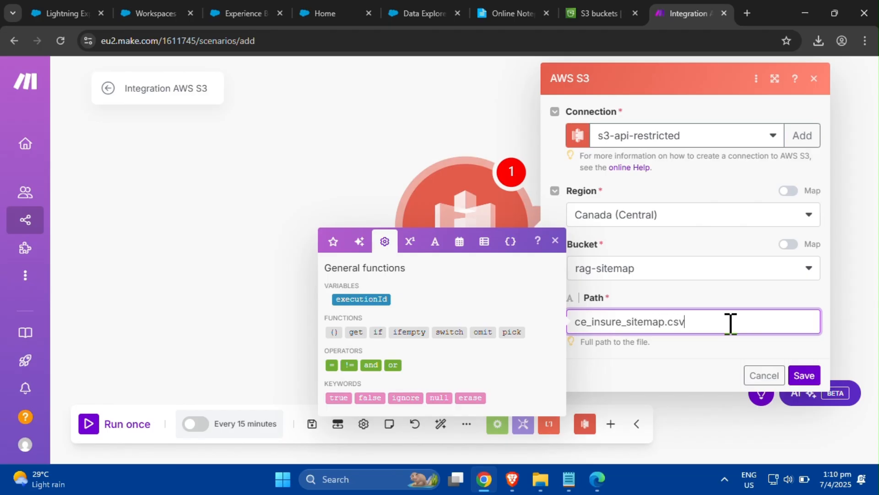
pyautogui.click(806, 377)
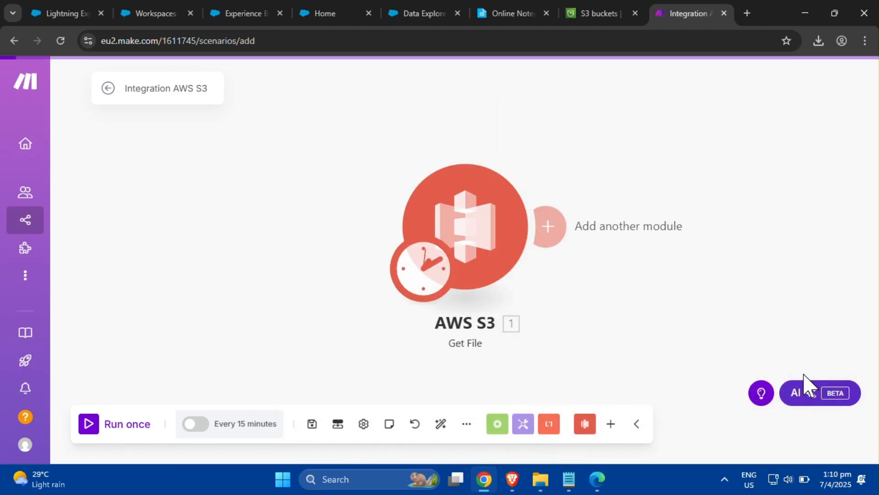
# - Add a CSV Parse CSV module after the AWS S3 module
pyautogui.click(550, 229)
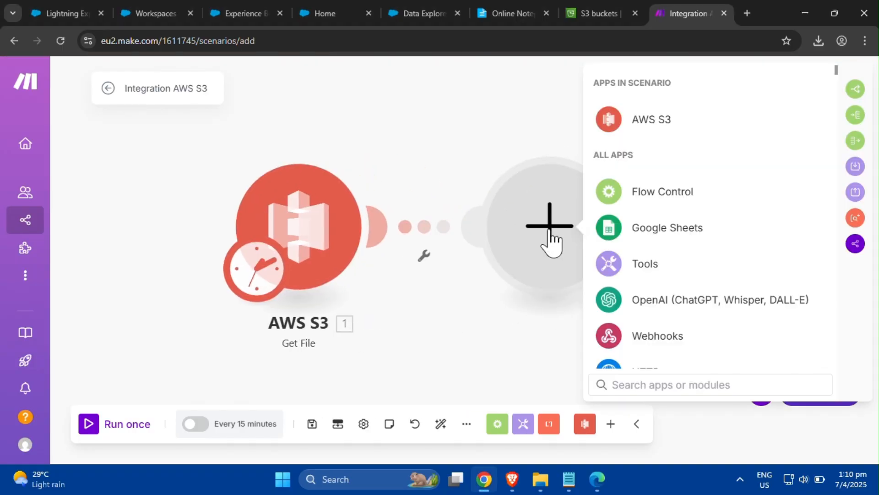
pyautogui.click(645, 383)
pyautogui.write('csv')
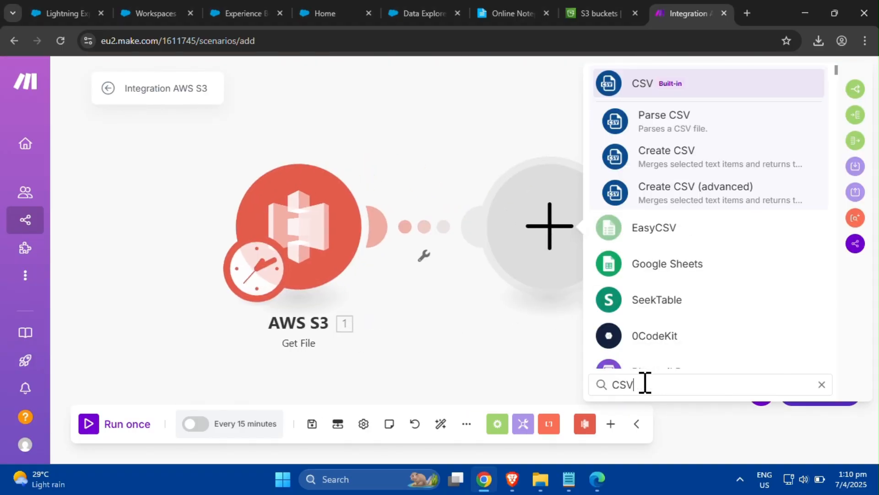
pyautogui.click(664, 137)
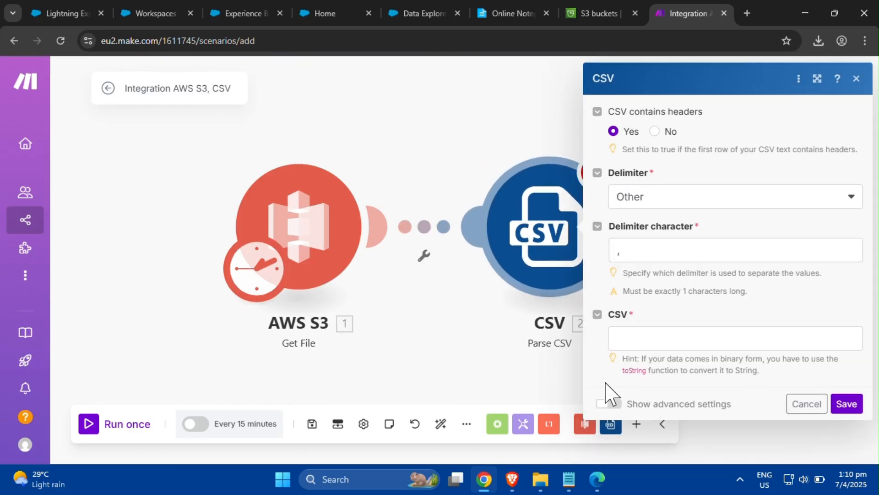
# - Show the Parse CSV advanced settings and set the number of columns to 2 with a Comma delimiter
pyautogui.click(609, 404)
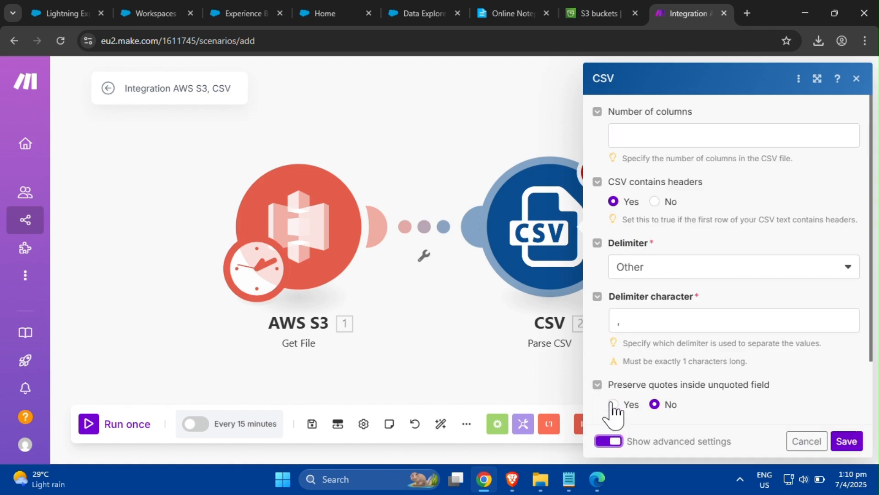
pyautogui.click(761, 140)
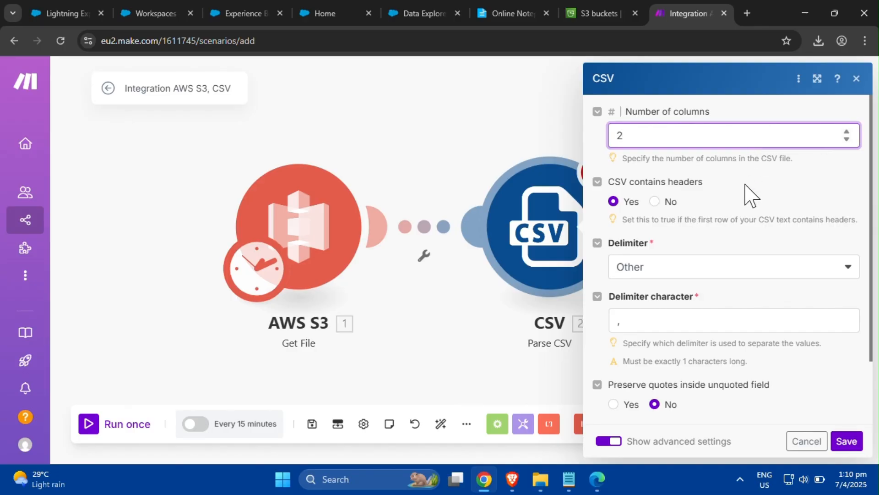
pyautogui.click(731, 273)
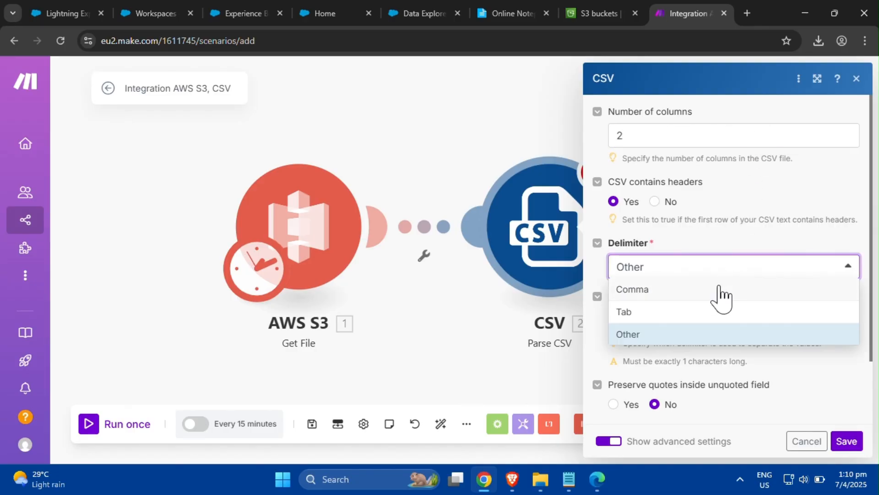
pyautogui.click(720, 288)
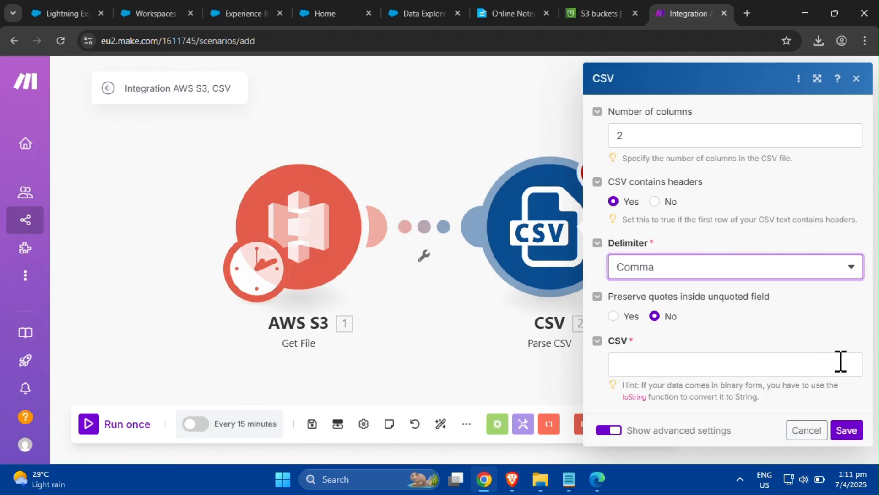
# - Map the AWS S3 file Data into the CSV field and save the Parse CSV module
pyautogui.click(822, 364)
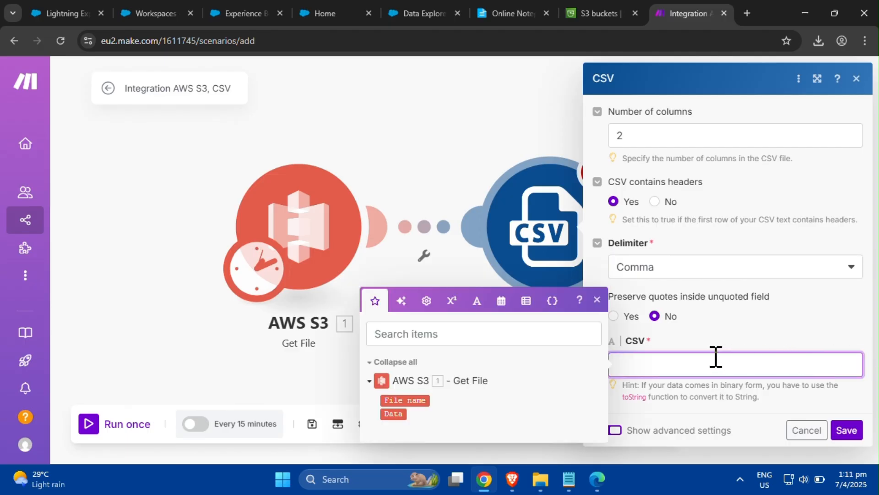
pyautogui.moveTo(393, 414); pyautogui.dragTo(644, 359)
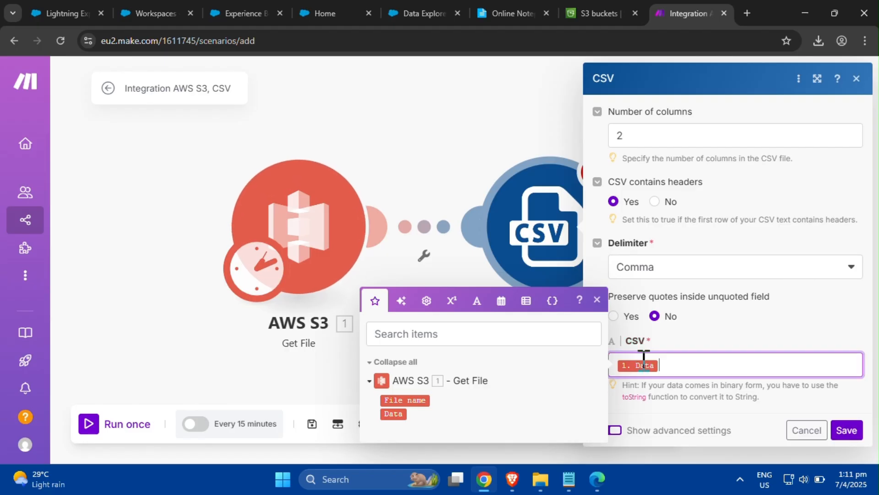
pyautogui.click(854, 401)
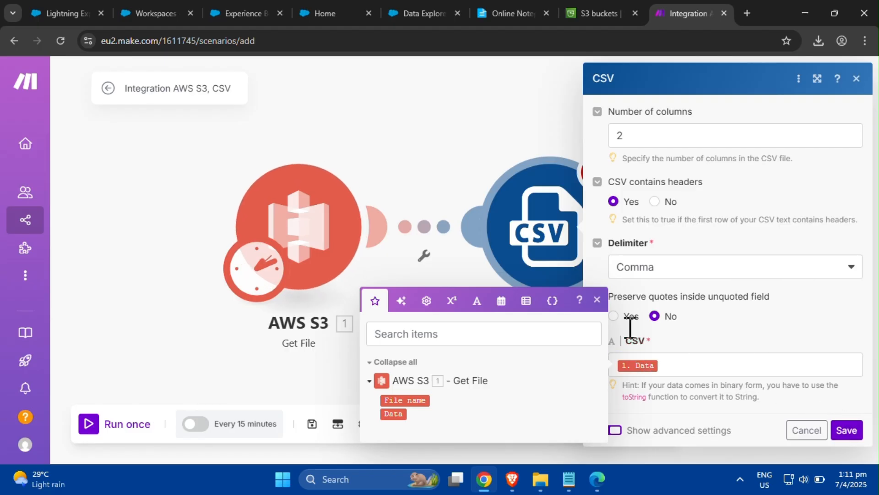
pyautogui.click(597, 300)
pyautogui.click(843, 427)
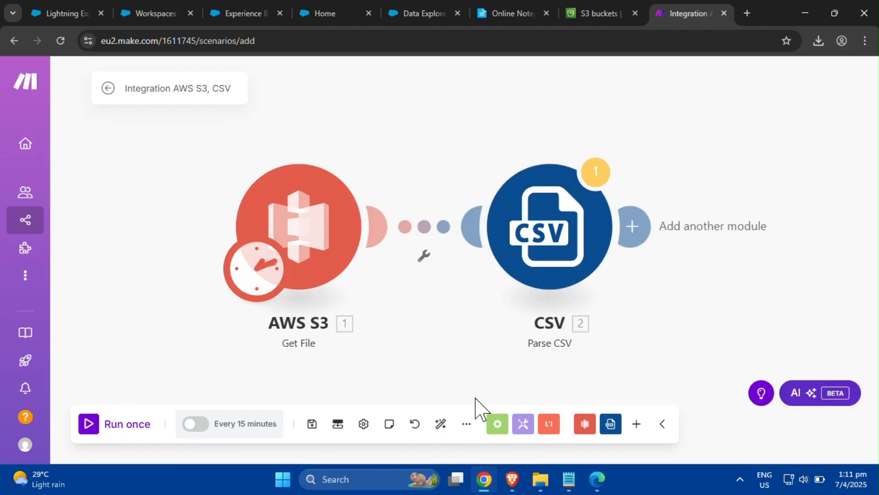
# - Add an HTTP Get a file module after the CSV module
pyautogui.click(443, 425)
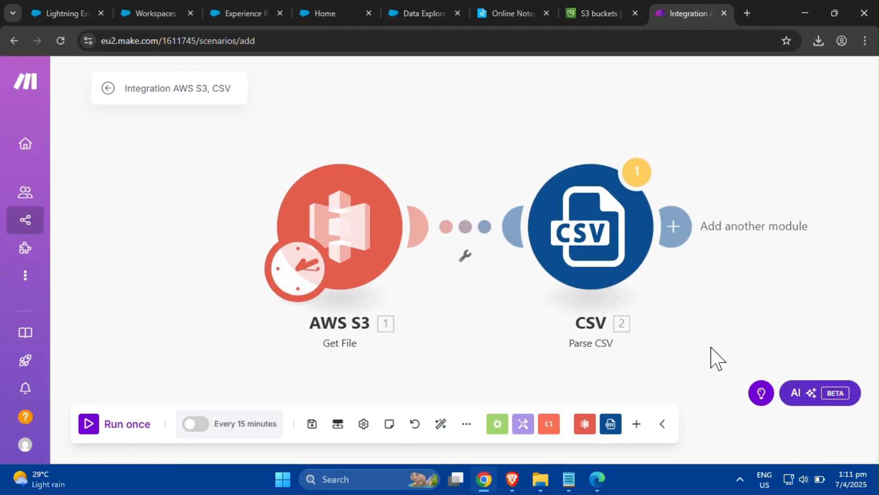
pyautogui.click(673, 226)
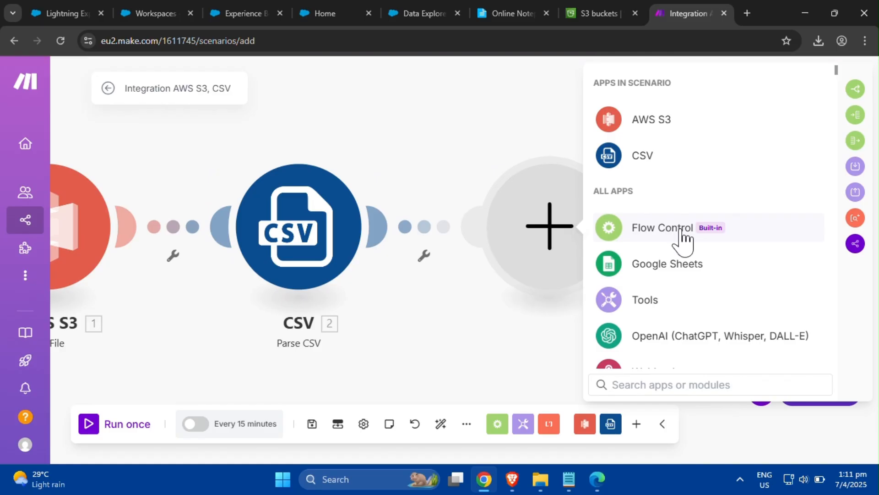
pyautogui.write('HTTP')
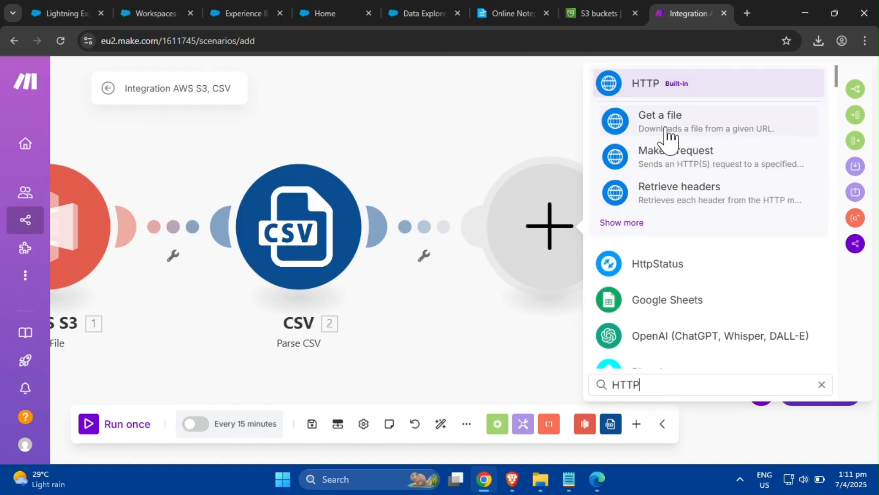
pyautogui.click(669, 138)
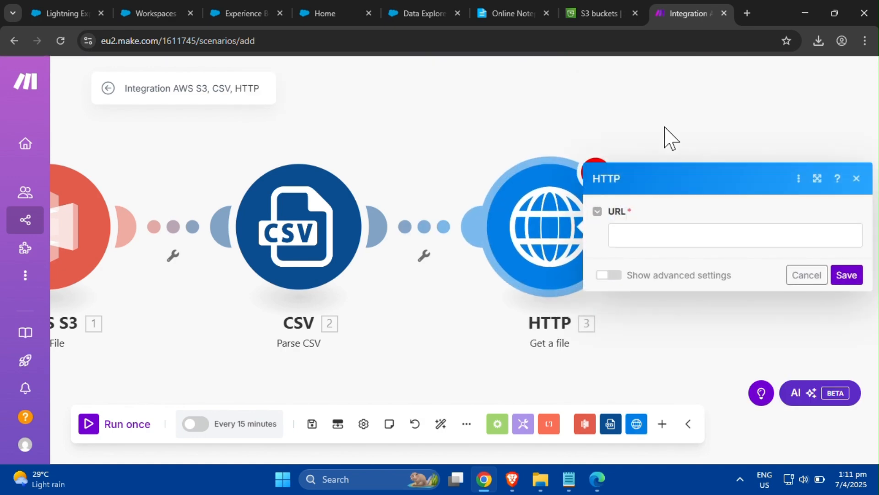
# - Map the parsed CSV Column 2 into the HTTP URL field and save the module
pyautogui.click(670, 233)
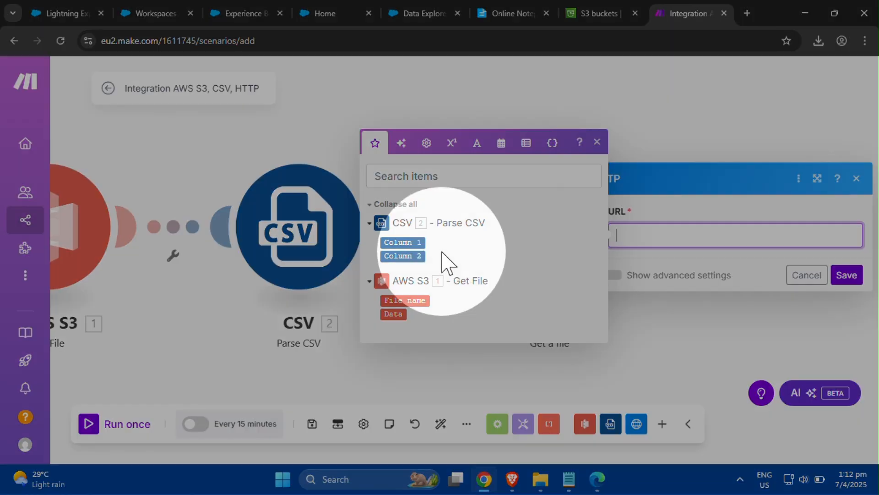
pyautogui.moveTo(418, 255); pyautogui.dragTo(668, 239)
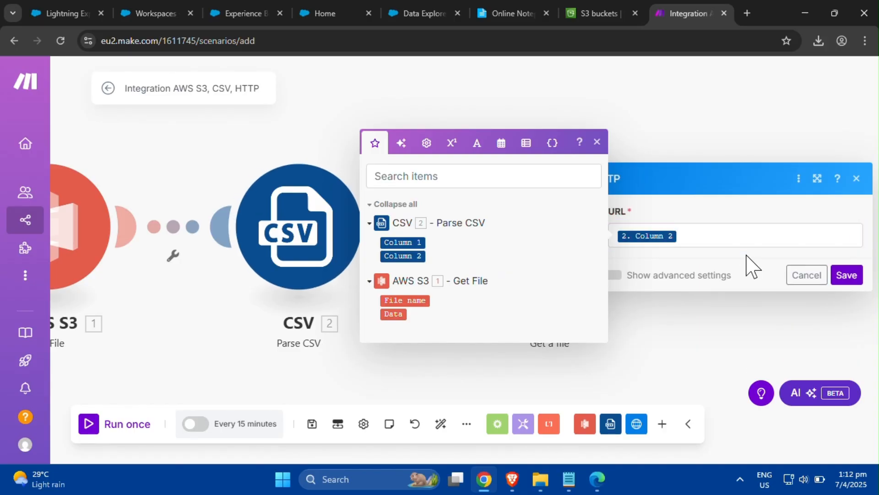
pyautogui.click(644, 162)
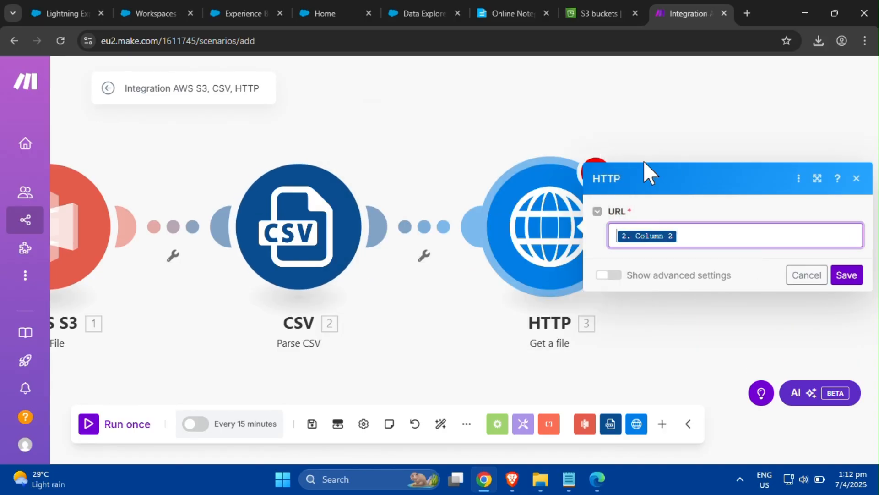
pyautogui.click(841, 280)
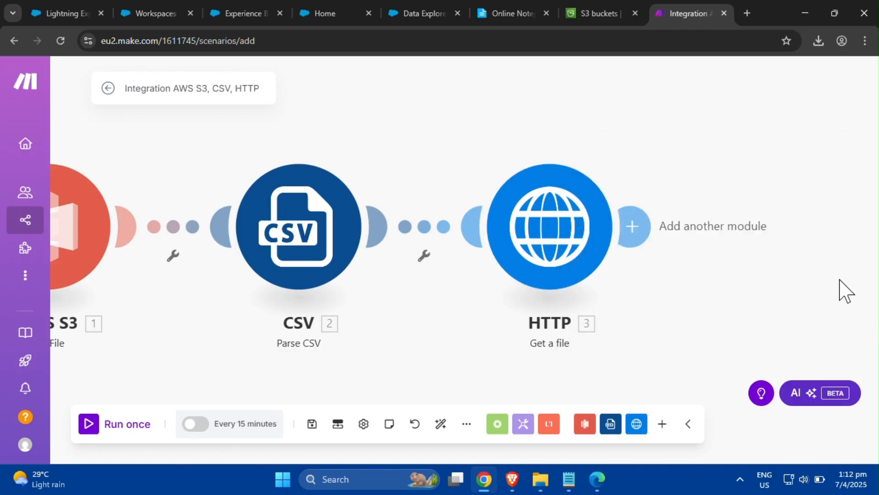
# - Add a Google Gemini AI Create a Completion module after the HTTP module
pyautogui.click(441, 424)
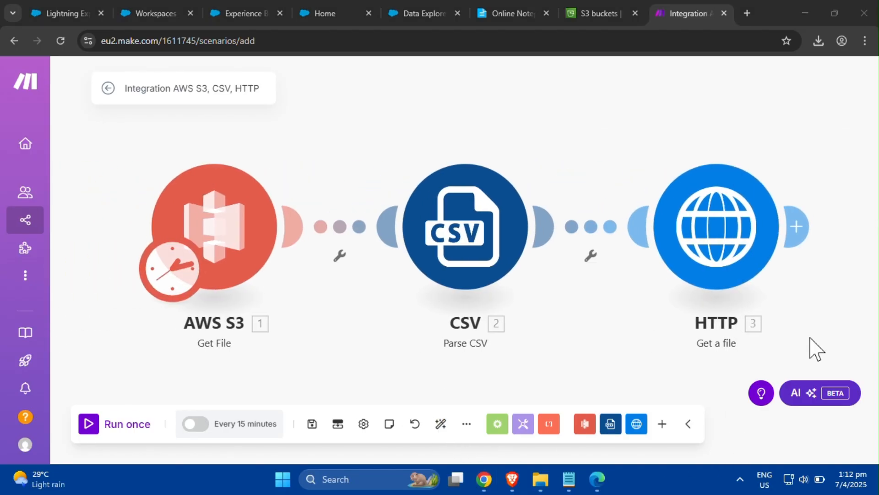
pyautogui.click(801, 229)
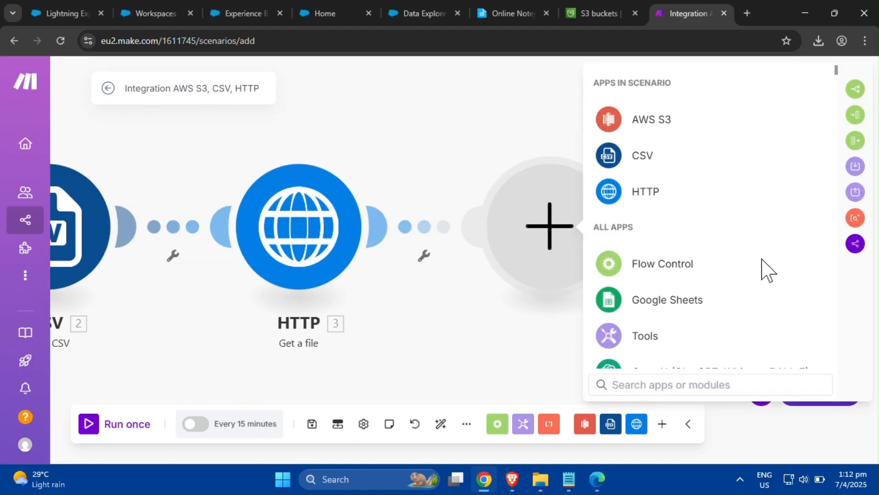
pyautogui.write('gemini')
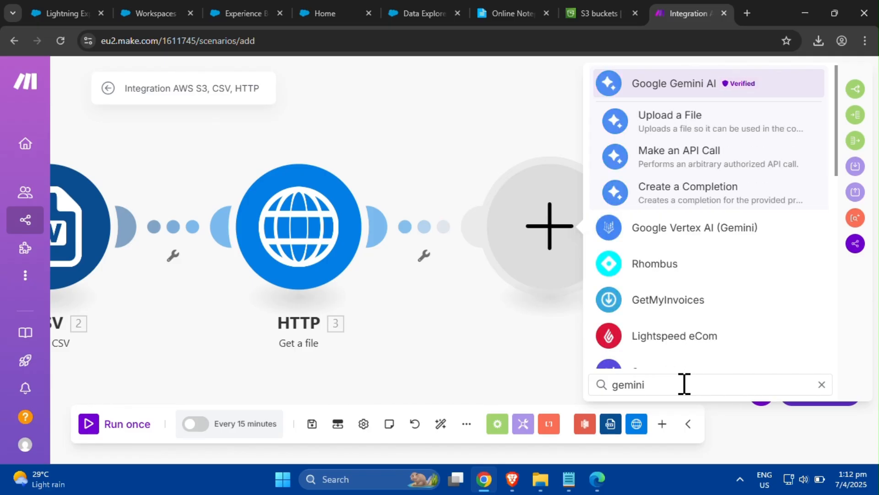
pyautogui.click(684, 209)
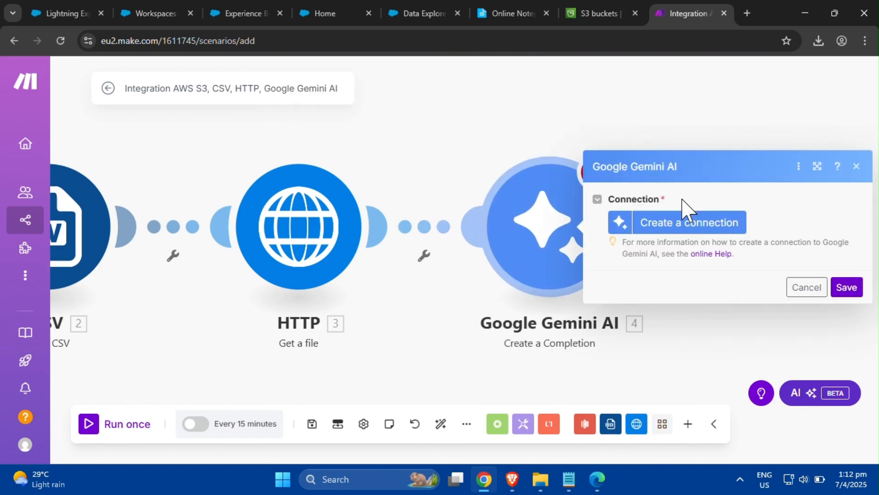
# - Start a new Gemini connection named gemini-restricted and open its API Key field
pyautogui.click(684, 224)
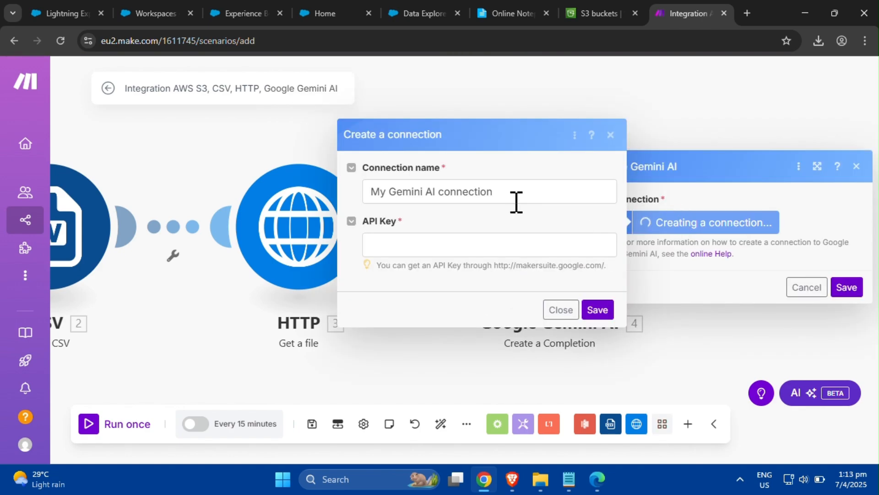
pyautogui.moveTo(511, 198); pyautogui.dragTo(360, 238)
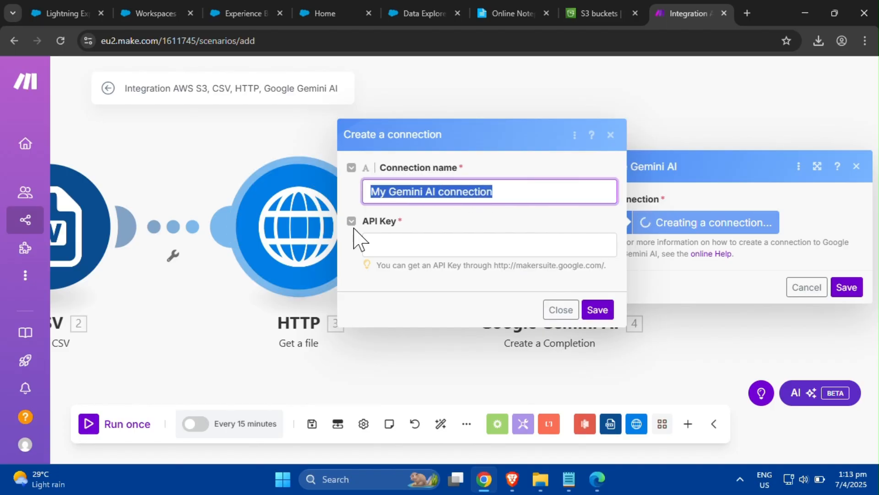
pyautogui.write('ge')
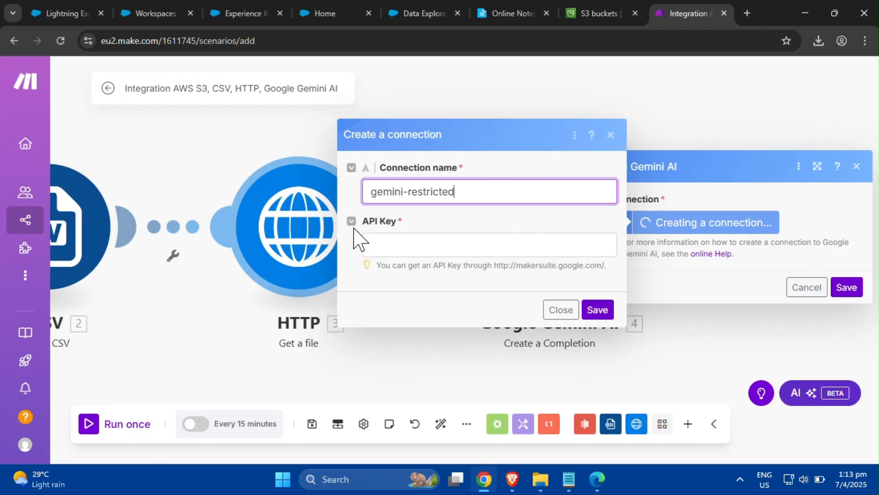
pyautogui.write('mini-restricted')
pyautogui.click(400, 245)
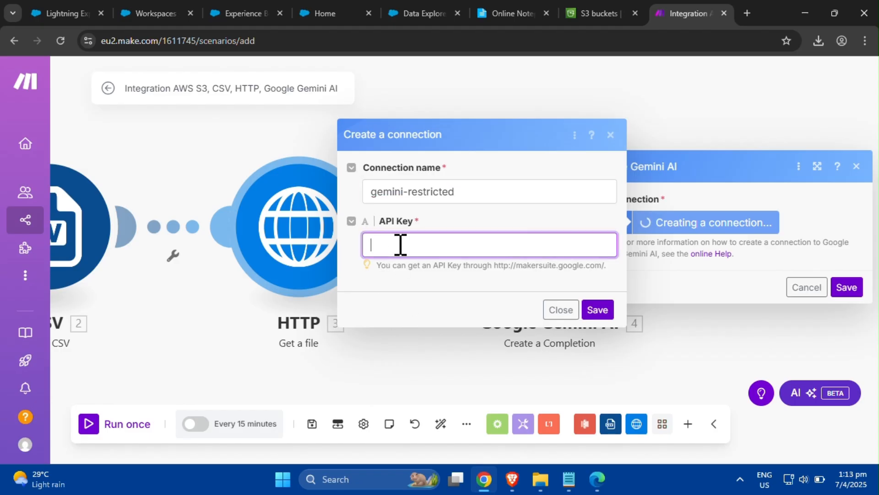
# - Copy the Gemini API key from the notepad, paste it into the API Key field, and save the connection
pyautogui.click(569, 479)
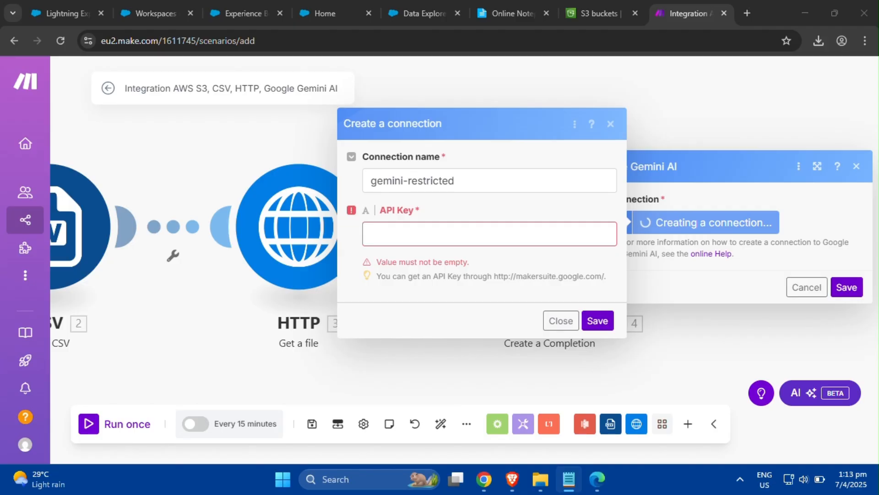
pyautogui.click(424, 241)
pyautogui.hotkey('ctrl', 'v')
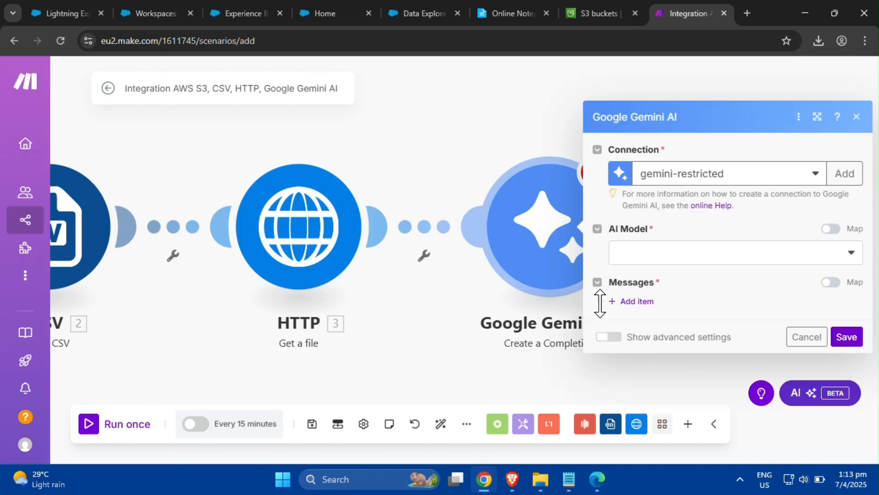
# - Select Gemini 2.0 Flash-Lite as the AI model
pyautogui.click(855, 255)
pyautogui.moveTo(859, 306); pyautogui.dragTo(859, 387)
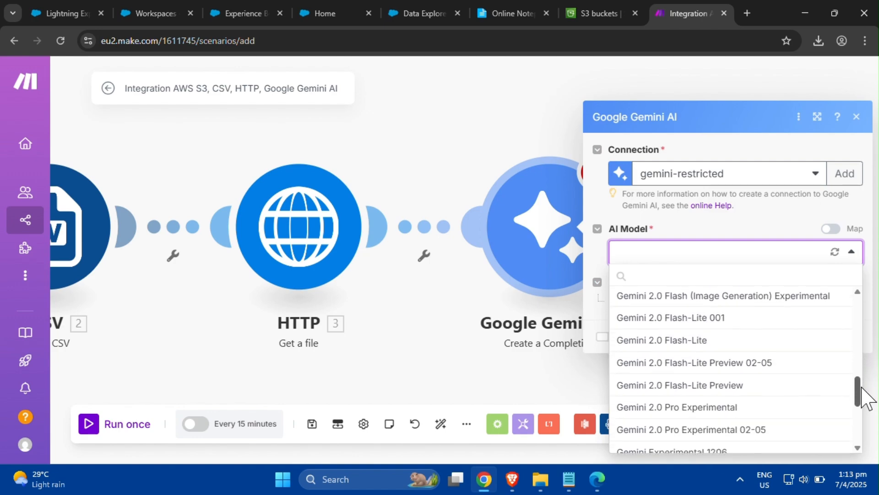
pyautogui.click(762, 346)
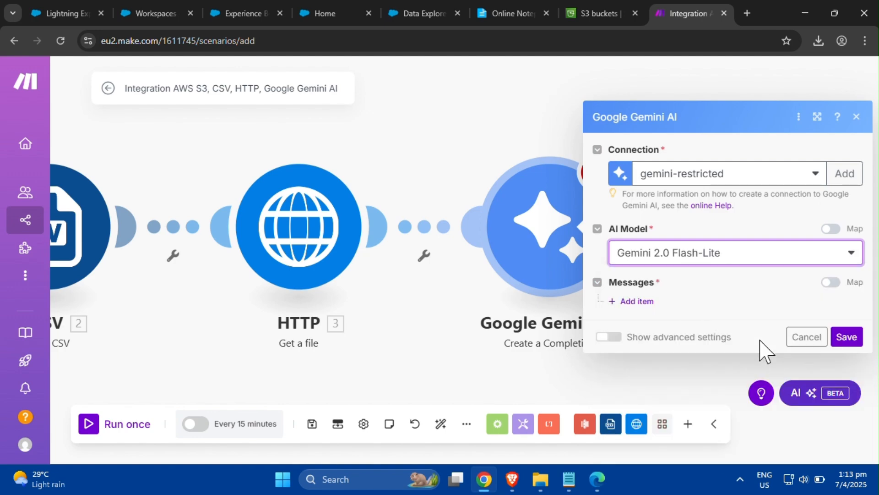
# - Add a message item with a part whose message type is Text
pyautogui.click(649, 305)
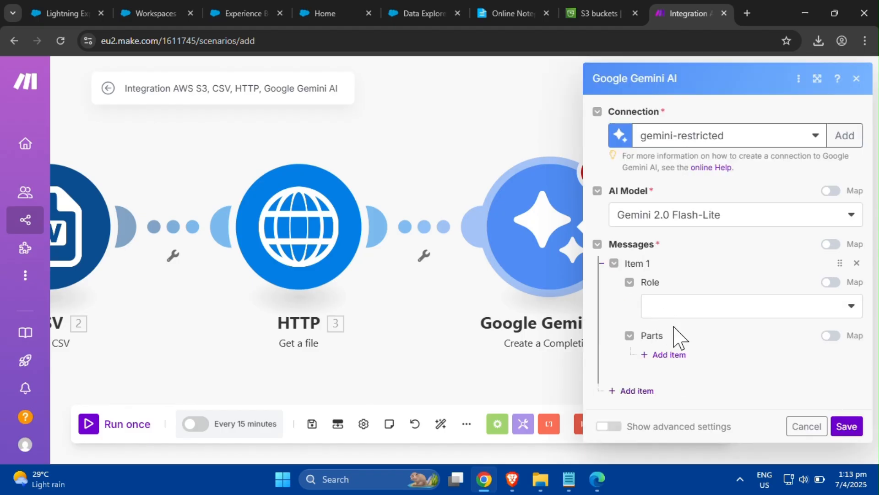
pyautogui.click(683, 359)
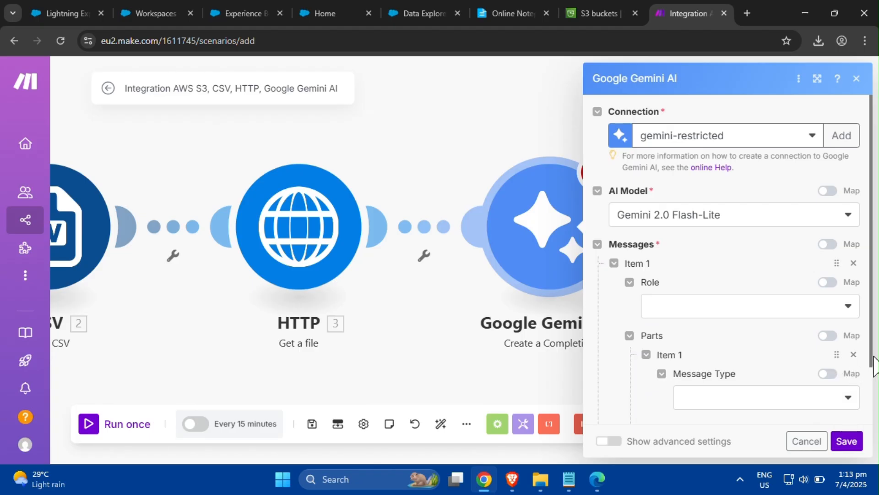
pyautogui.scroll(-2, 861, 389)
pyautogui.click(848, 338)
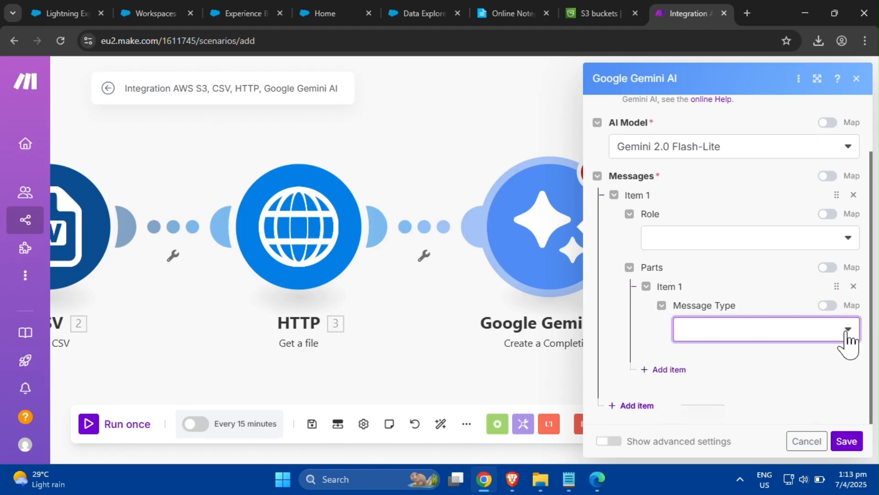
pyautogui.click(846, 352)
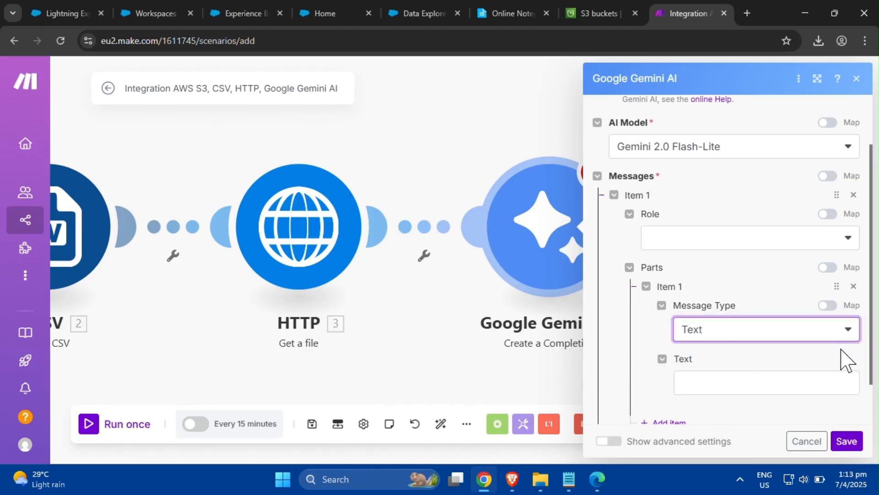
# - Paste the prompt asking to reformat content into plain text, stripping HTML formatting, stylesheet and script, into the Text field
pyautogui.click(814, 381)
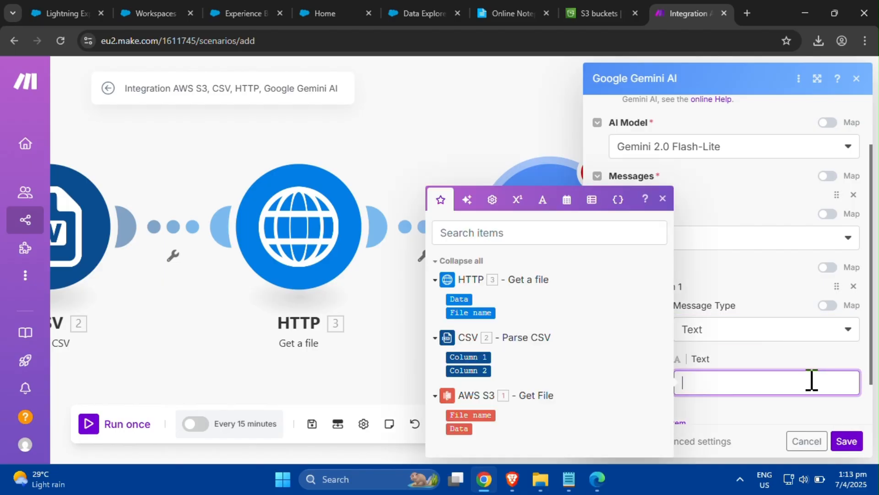
pyautogui.hotkey('alt', 'Tab')
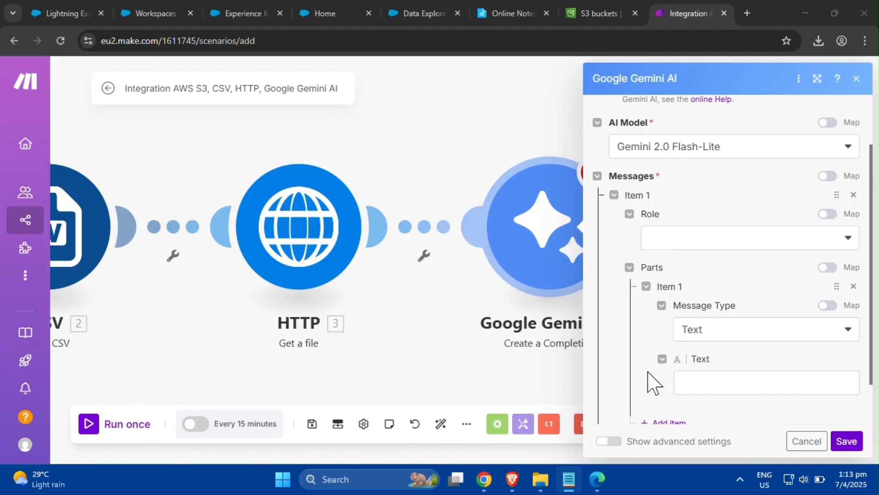
pyautogui.click(707, 379)
pyautogui.write('Reformat the following content into plain text only. Strip away HTML formatting, stylesheet, script, and retain the integrity of the text content:')
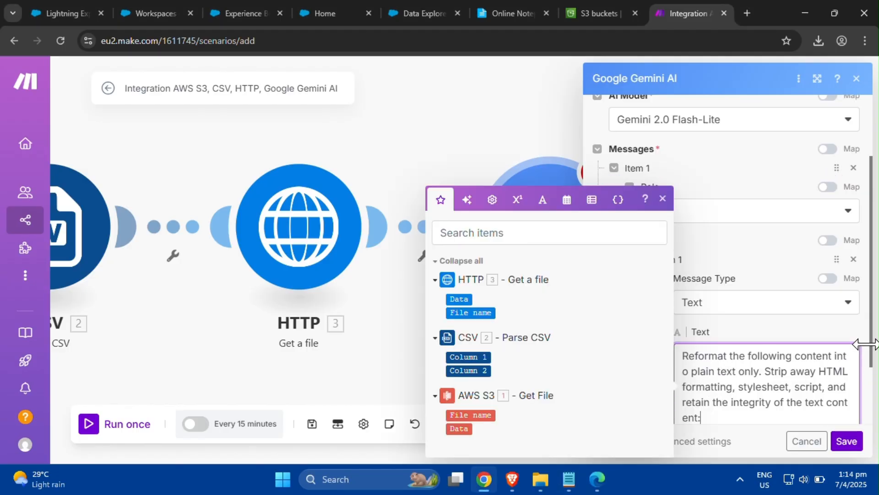
# - Append the HTTP module's Data to the end of the Gemini prompt text and save the Gemini module
pyautogui.click(865, 358)
pyautogui.scroll(-2, 864, 372)
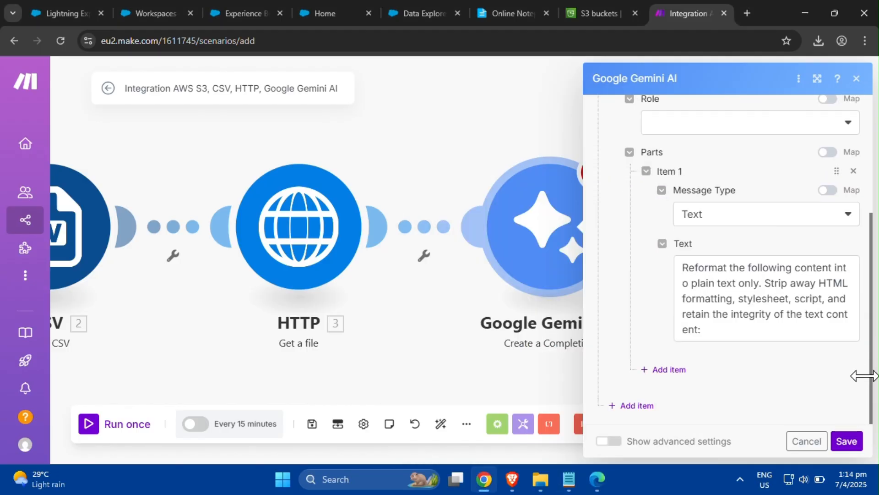
pyautogui.click(779, 338)
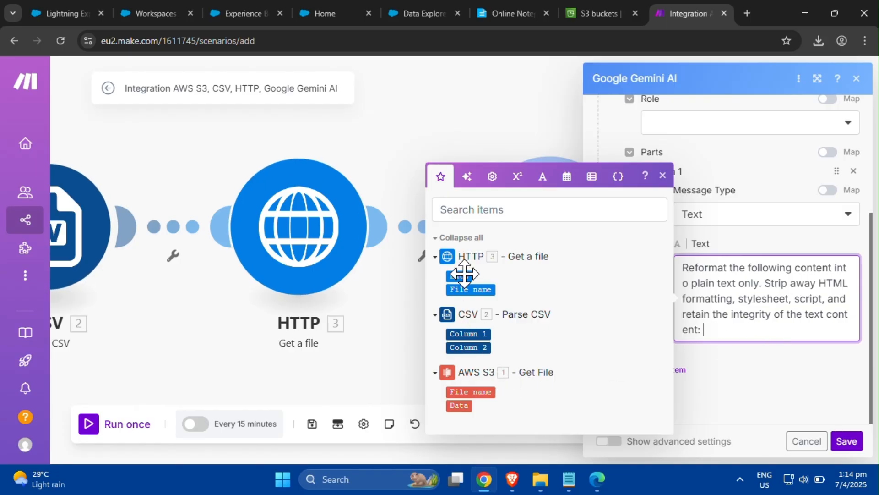
pyautogui.moveTo(465, 282); pyautogui.dragTo(742, 321)
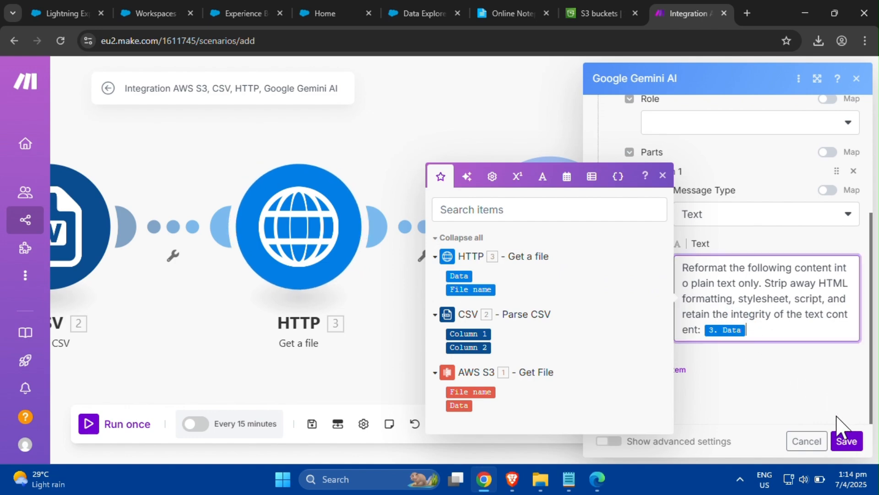
pyautogui.click(663, 175)
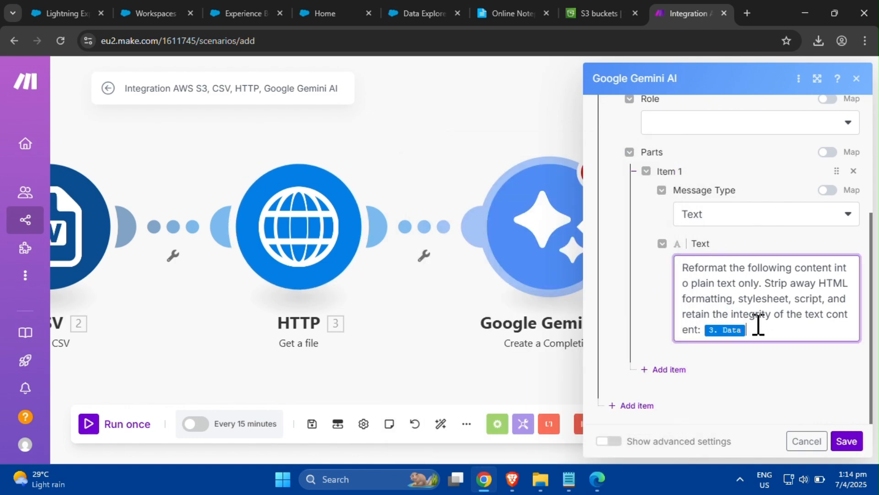
pyautogui.click(846, 441)
# - Add an AWS S3 Upload File module with region Canada (Central) and bucket rag-data-cloud-unstructured
pyautogui.click(633, 225)
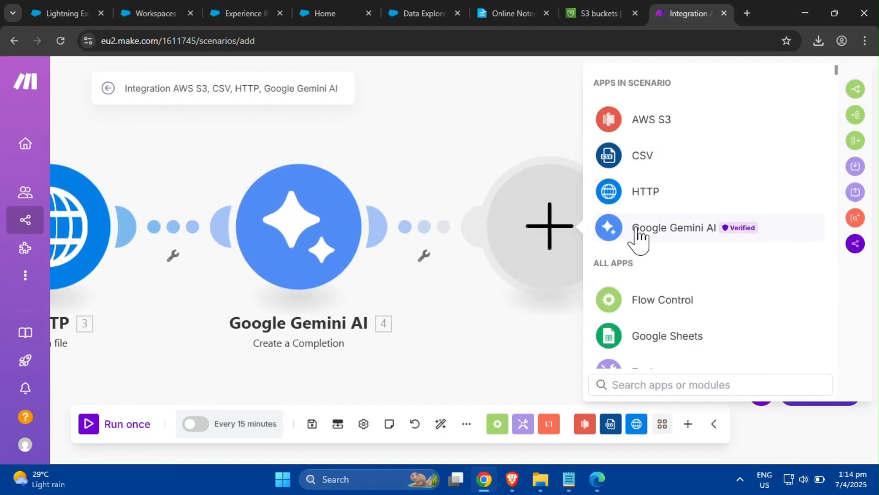
pyautogui.click(650, 123)
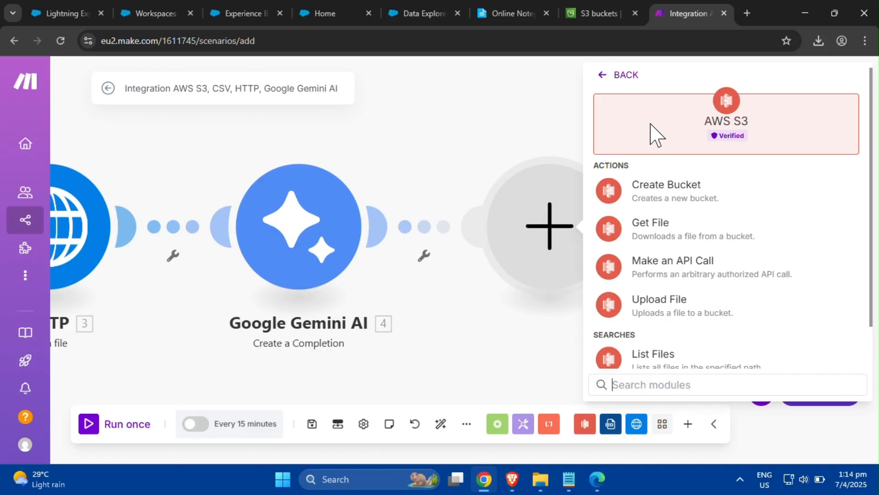
pyautogui.click(677, 306)
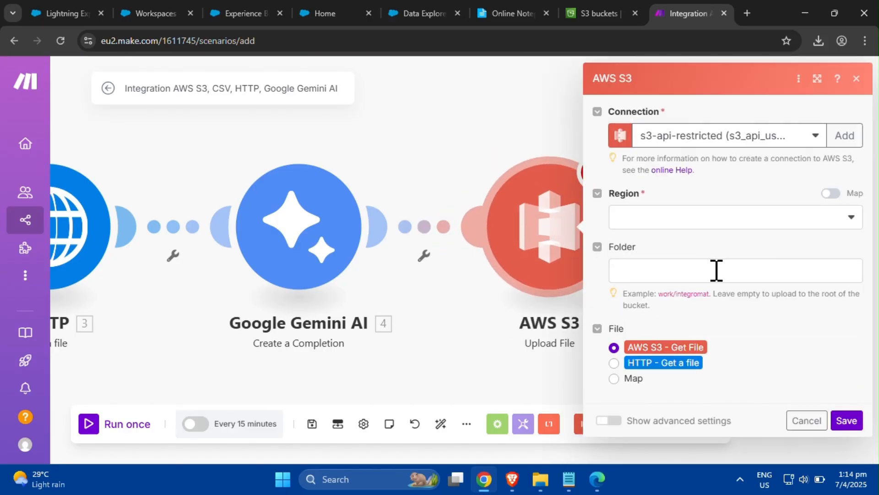
pyautogui.click(849, 222)
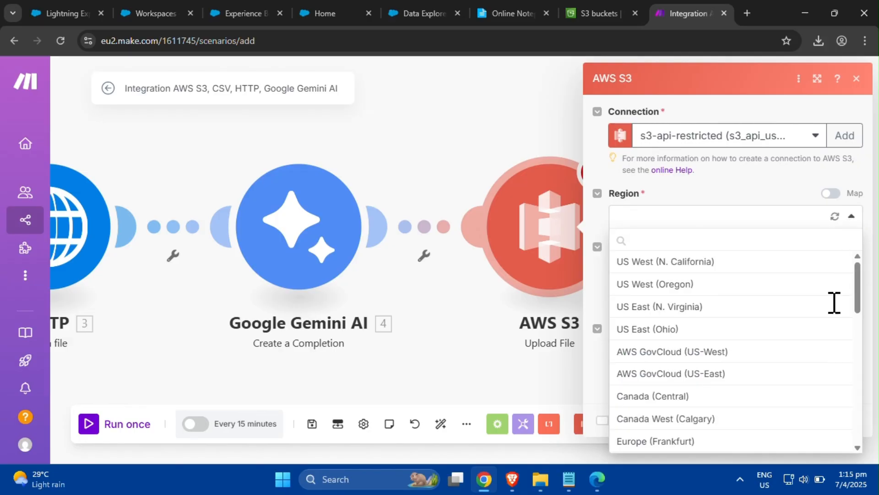
pyautogui.click(819, 397)
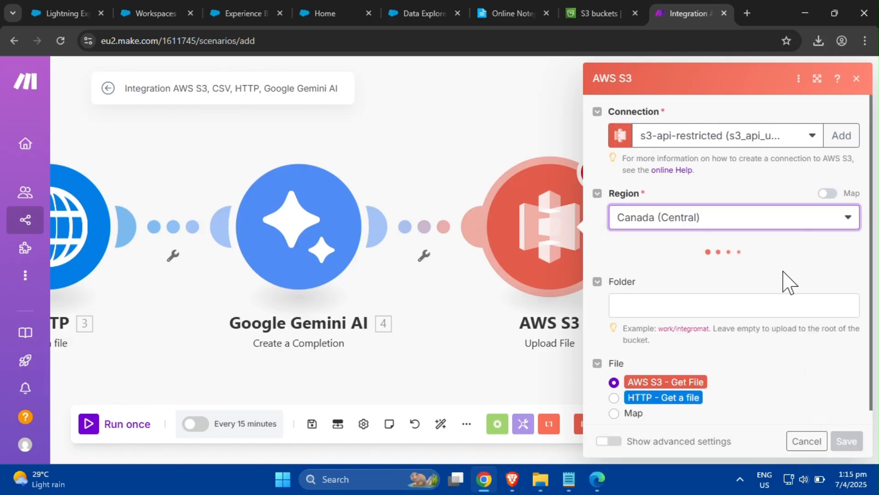
pyautogui.click(847, 272)
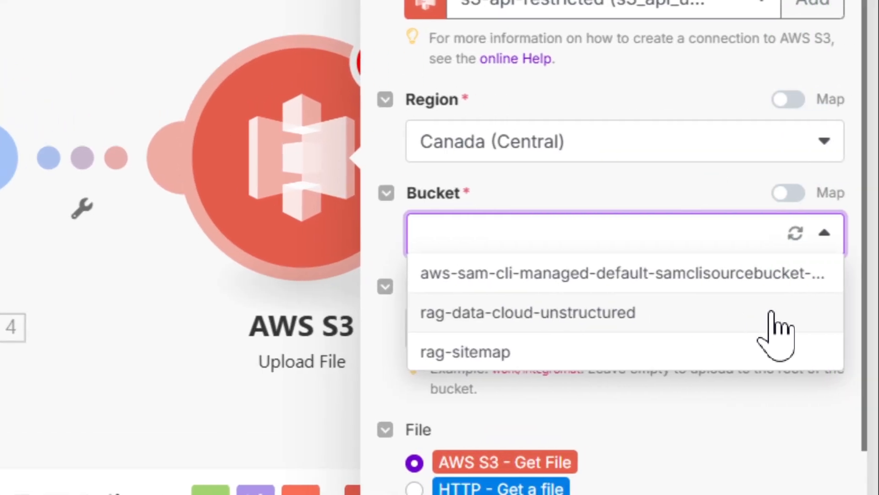
pyautogui.click(775, 316)
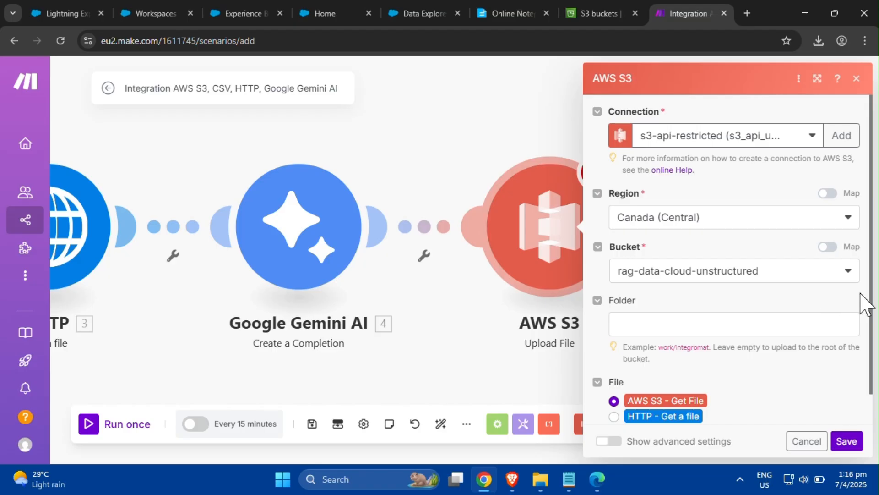
# - Switch the upload file source to mapped values and set the file name to CSV Column 1 followed by .txt
pyautogui.scroll(-1, 863, 297)
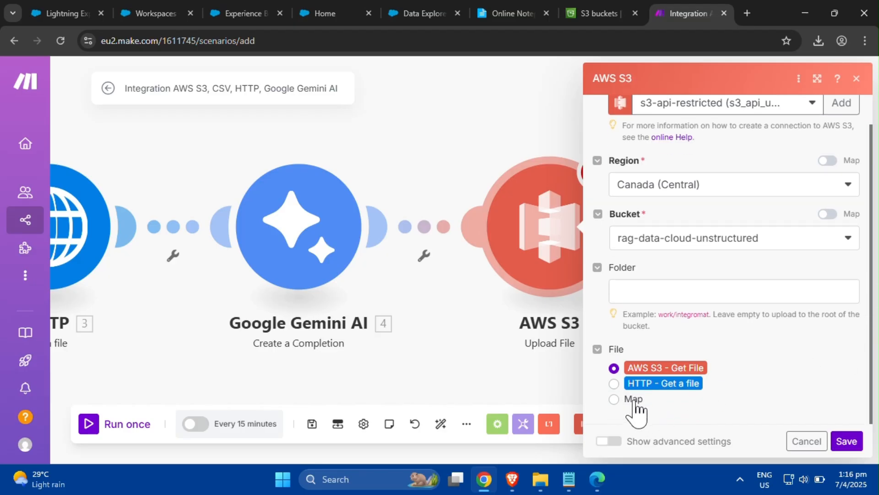
pyautogui.click(614, 399)
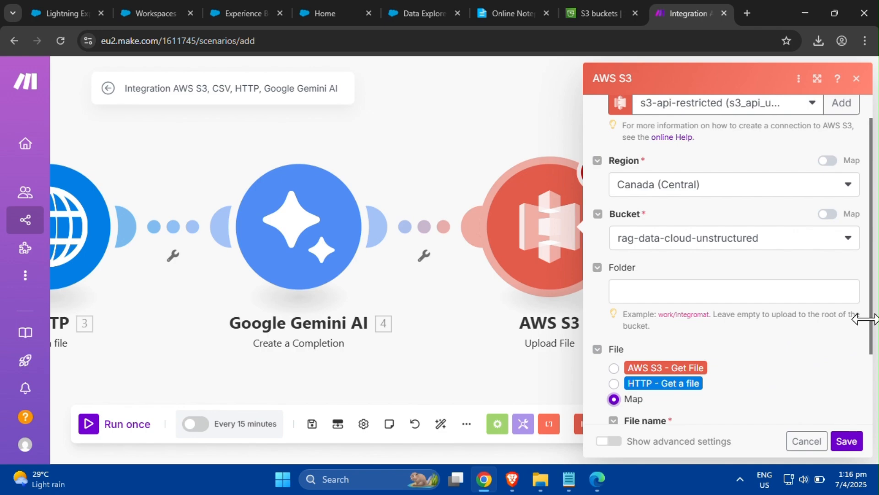
pyautogui.moveTo(866, 318); pyautogui.dragTo(854, 437)
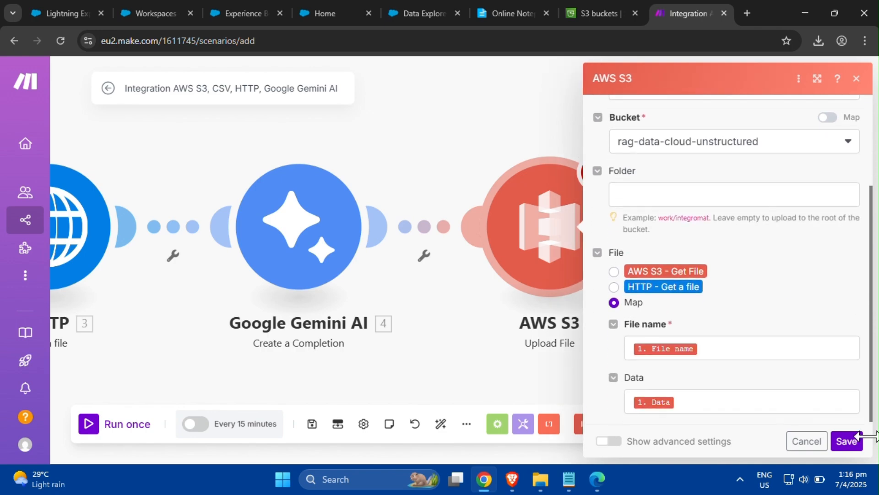
pyautogui.click(735, 353)
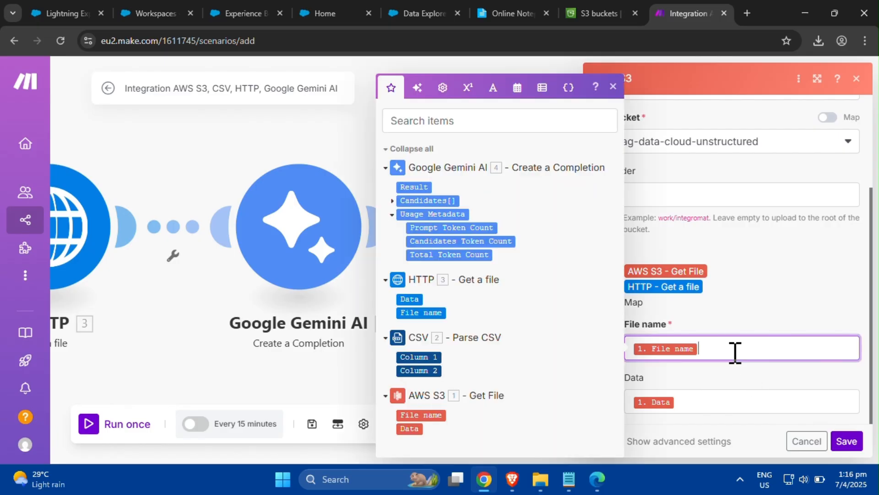
pyautogui.press('BackSpace')
pyautogui.moveTo(435, 356); pyautogui.dragTo(671, 352)
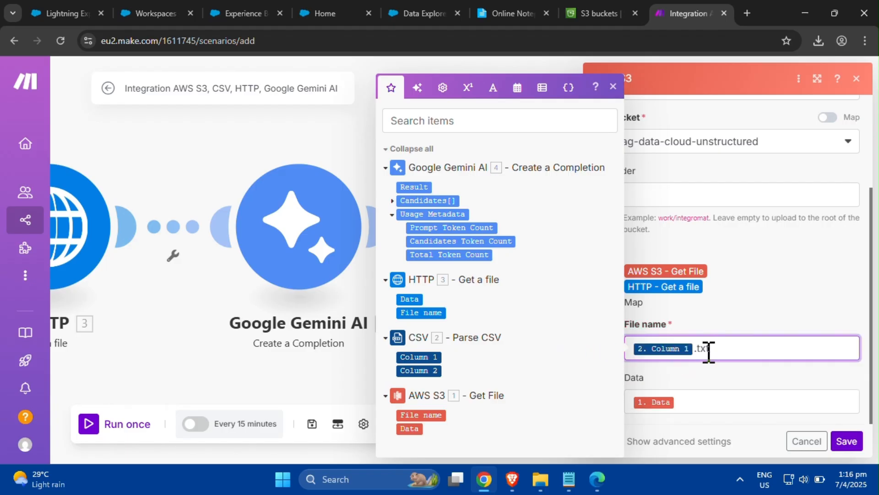
# - Map the Gemini Result into the upload Data field and save the S3 module
pyautogui.click(695, 399)
pyautogui.press('BackSpace')
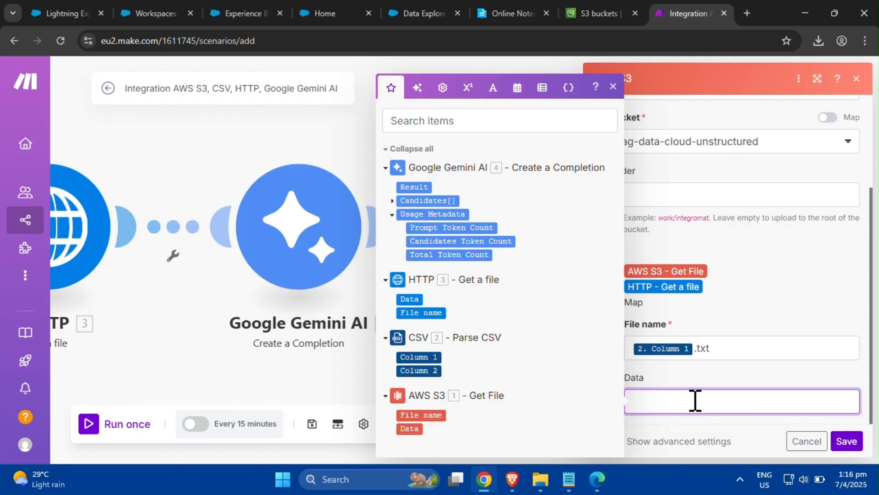
pyautogui.moveTo(419, 186); pyautogui.dragTo(691, 392)
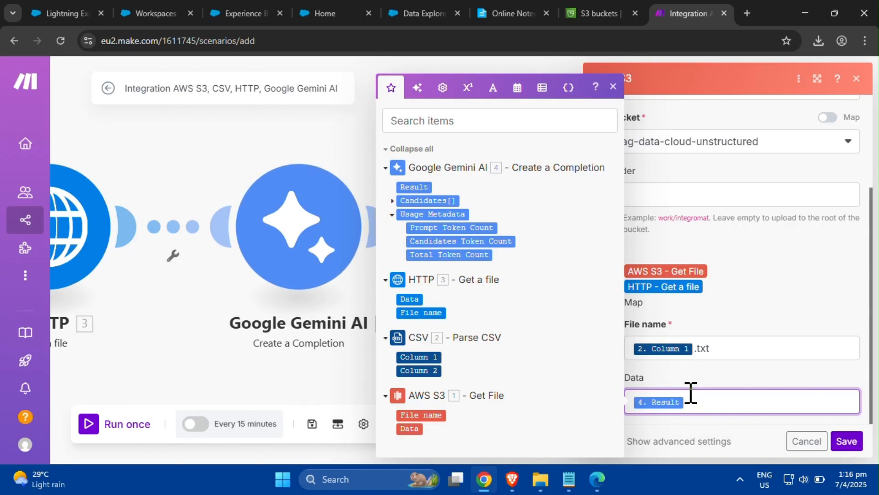
pyautogui.click(613, 87)
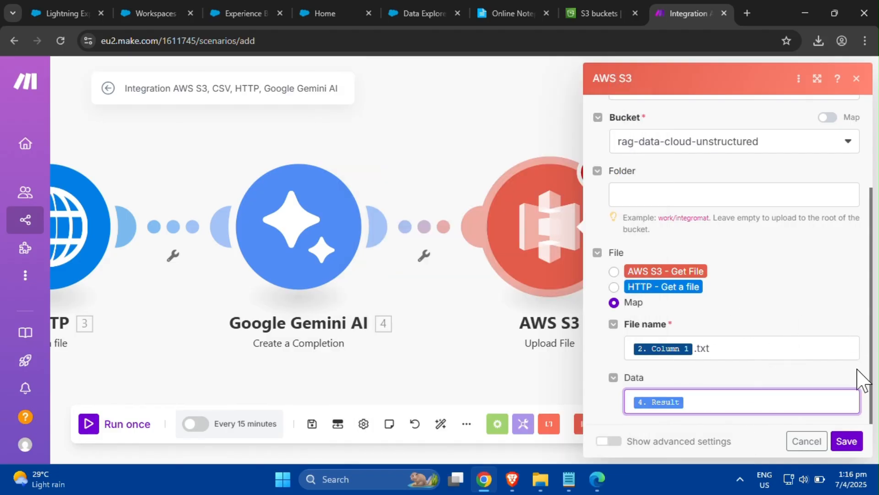
pyautogui.click(855, 442)
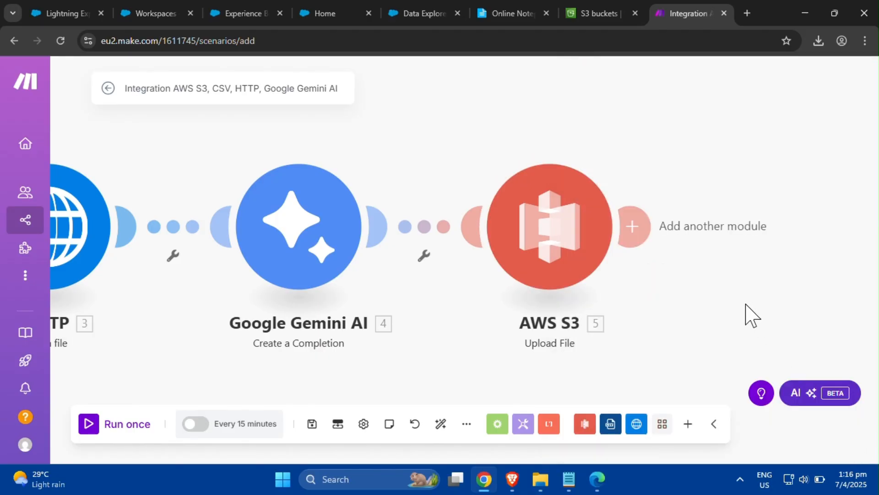
# - Auto-align the scenario's modules and rename the scenario to Web Refresh-to-S3
pyautogui.click(440, 428)
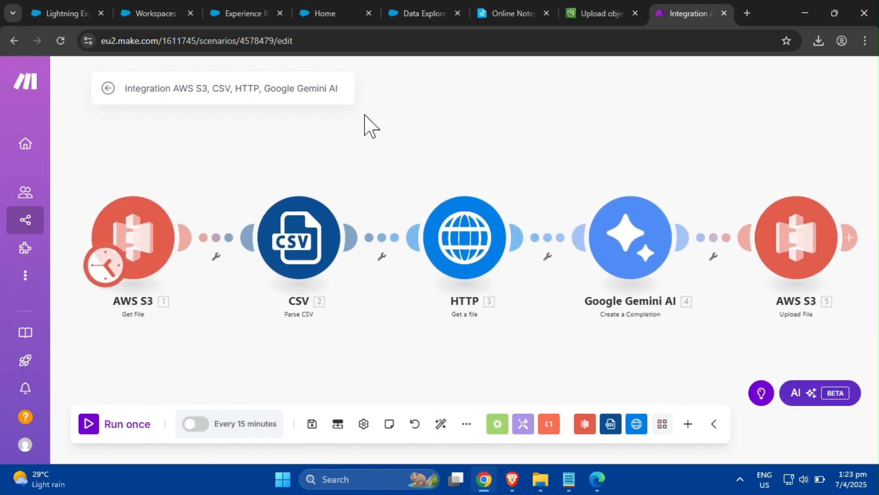
pyautogui.click(336, 90)
pyautogui.press('BackSpace')
pyautogui.press('BackSpace')
pyautogui.press('BackSpace')
pyautogui.press('BackSpace')
pyautogui.press('BackSpace')
pyautogui.press('BackSpace')
pyautogui.press('BackSpace')
pyautogui.press('BackSpace')
pyautogui.press('BackSpace')
pyautogui.press('BackSpace')
pyautogui.press('BackSpace')
pyautogui.press('BackSpace')
pyautogui.press('BackSpace')
pyautogui.press('BackSpace')
pyautogui.press('BackSpace')
pyautogui.press('BackSpace')
pyautogui.press('BackSpace')
pyautogui.press('BackSpace')
pyautogui.press('BackSpace')
pyautogui.press('BackSpace')
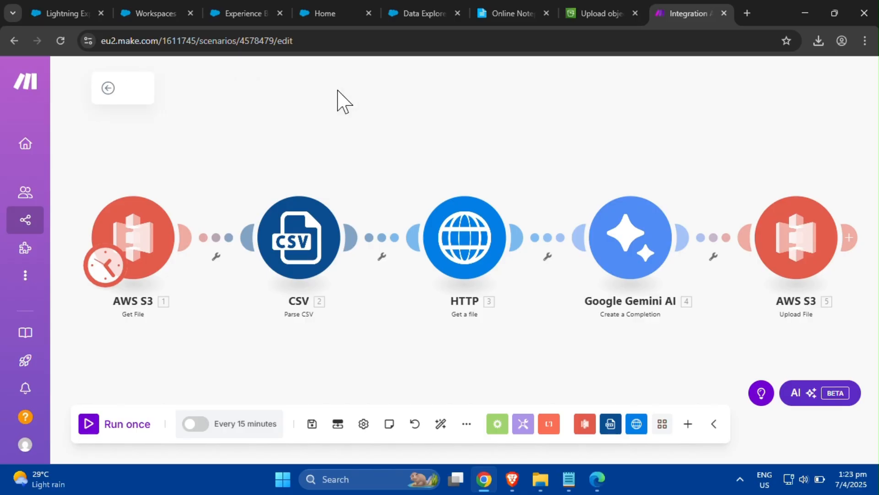
pyautogui.write('Web Refresh')
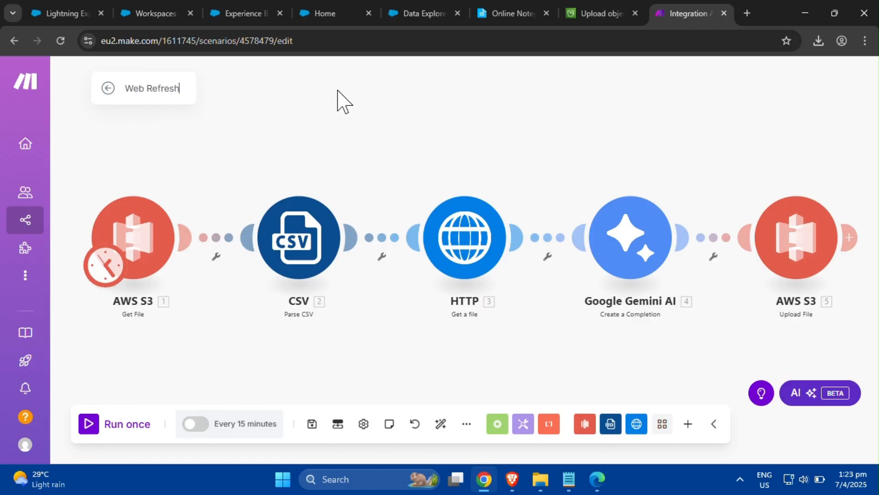
pyautogui.write('-to-')
pyautogui.write('S')
pyautogui.write('2')
pyautogui.write('3')
pyautogui.press('Return')
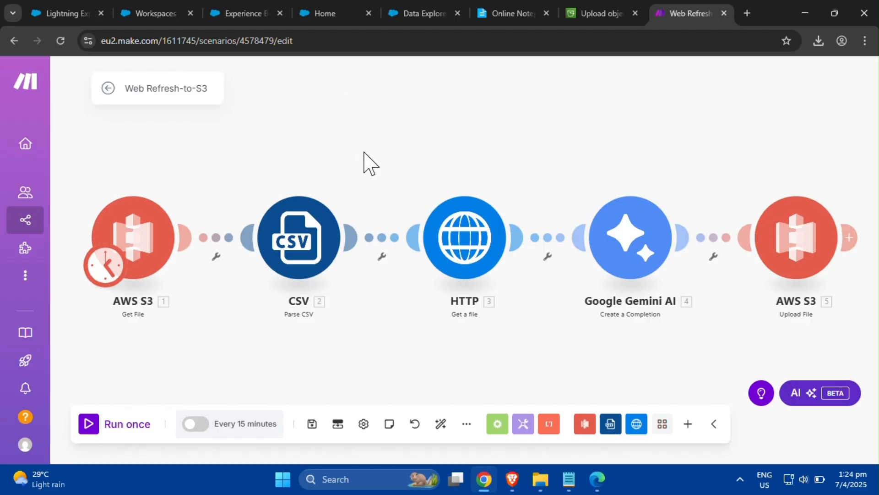
# - Save the scenario and run it once
pyautogui.click(307, 424)
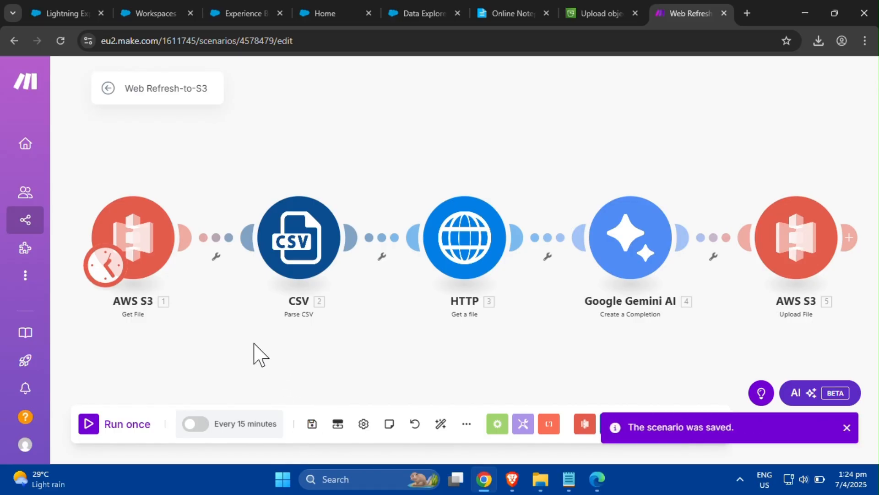
pyautogui.click(90, 430)
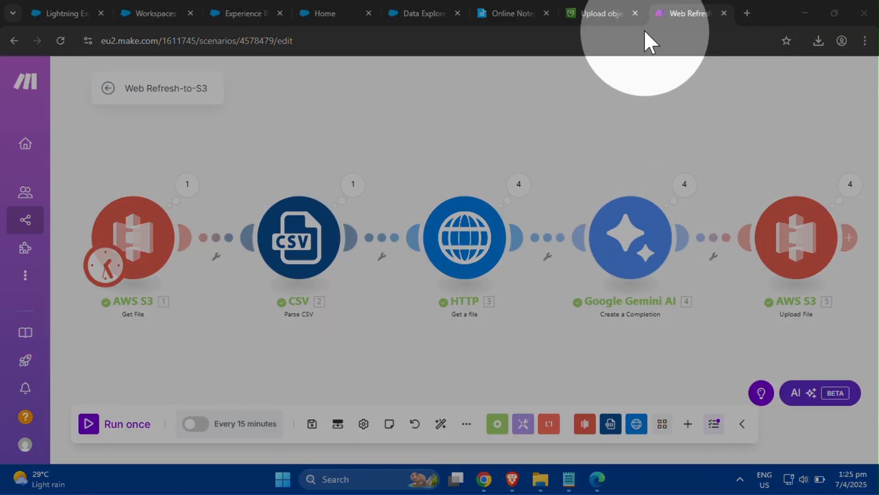
# - Open the rag-data-cloud-unstructured bucket in the S3 console and review its uploaded objects
pyautogui.click(607, 15)
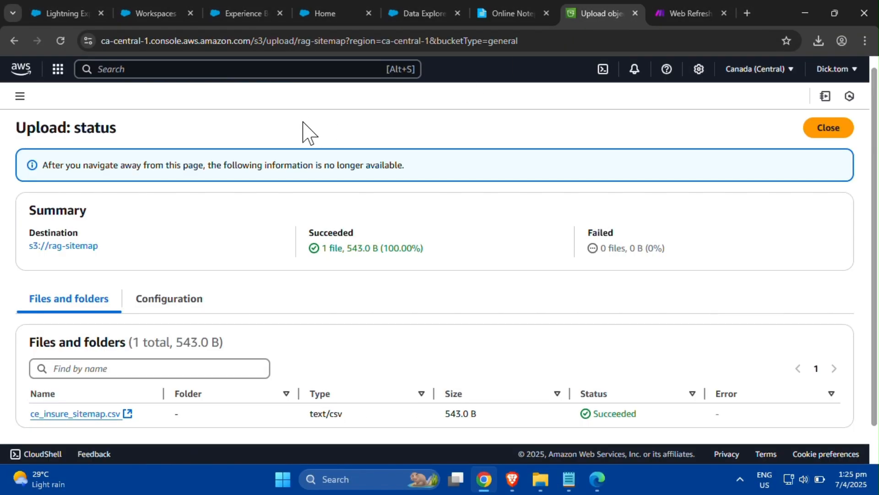
pyautogui.click(812, 138)
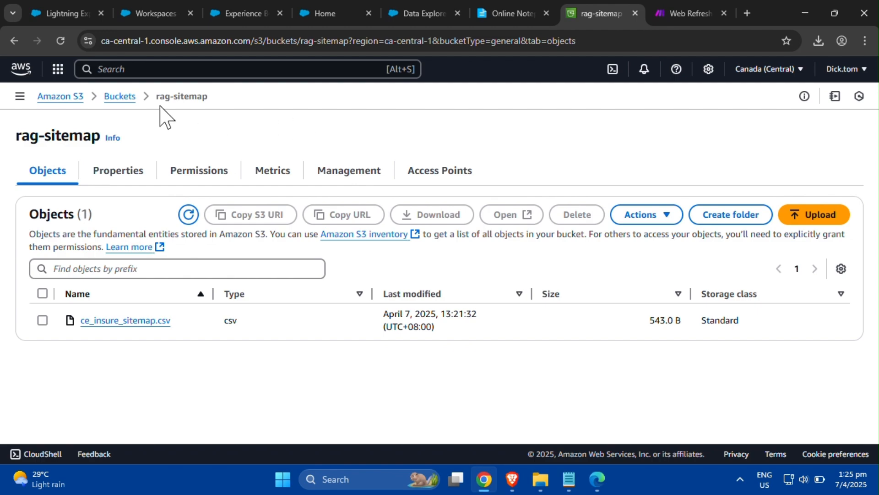
pyautogui.click(121, 97)
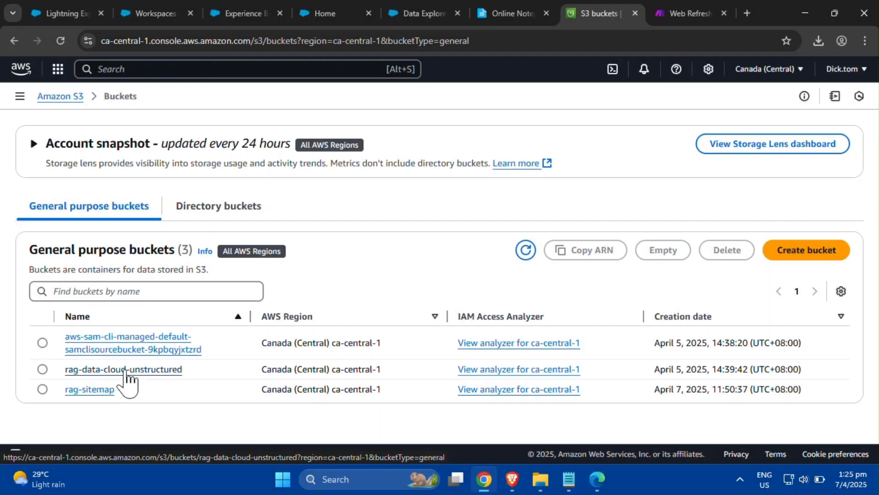
pyautogui.click(138, 370)
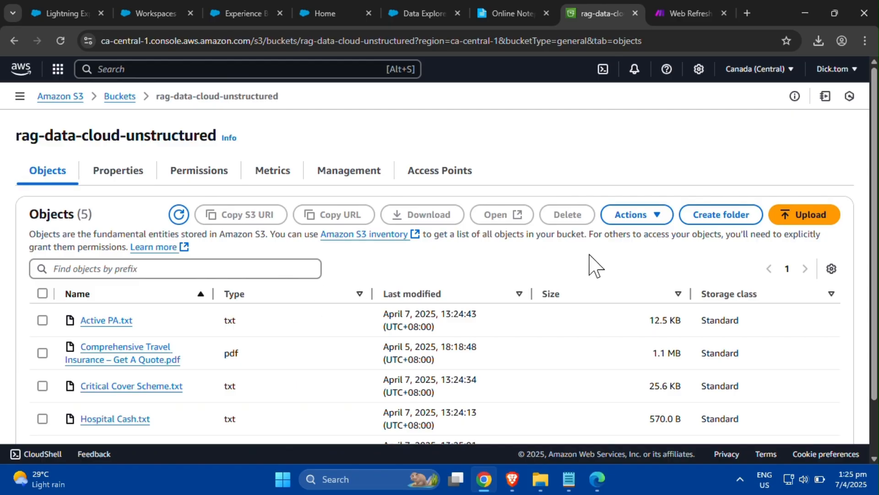
pyautogui.scroll(-2, 875, 275)
pyautogui.scroll(-1, 875, 275)
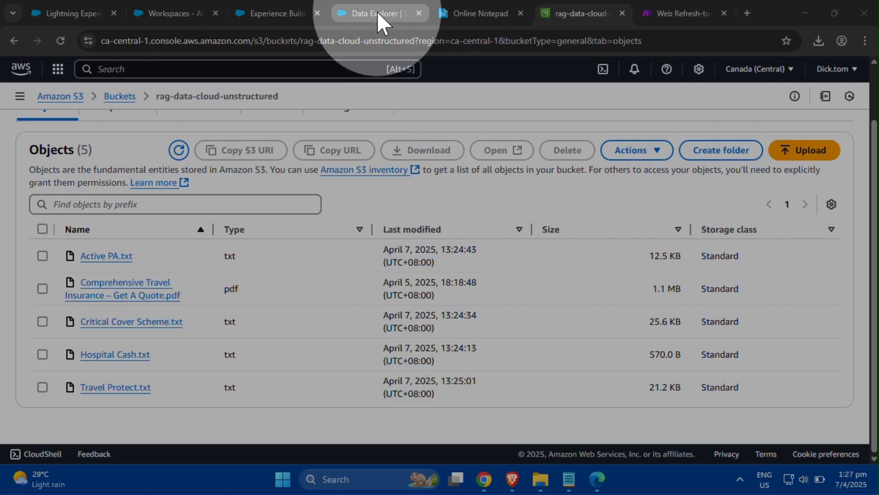
# - In Data Explorer, browse the Unstructured FAQs data model object to view its file records
pyautogui.click(378, 13)
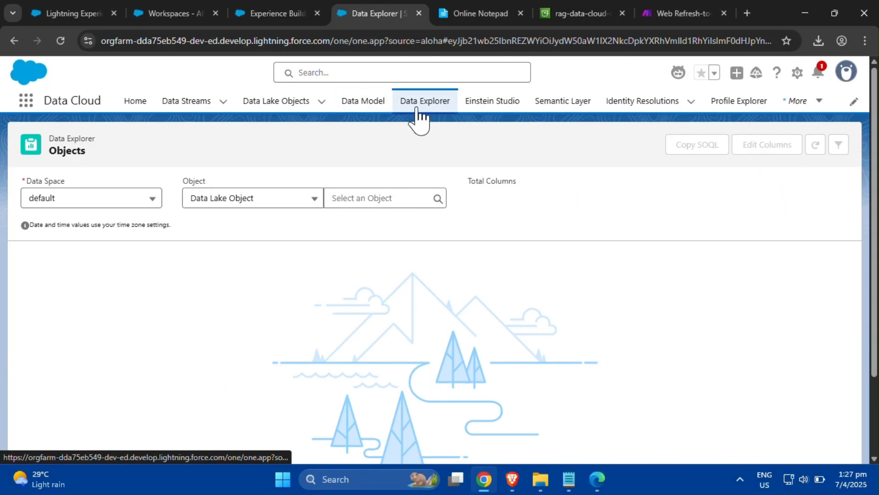
pyautogui.click(306, 205)
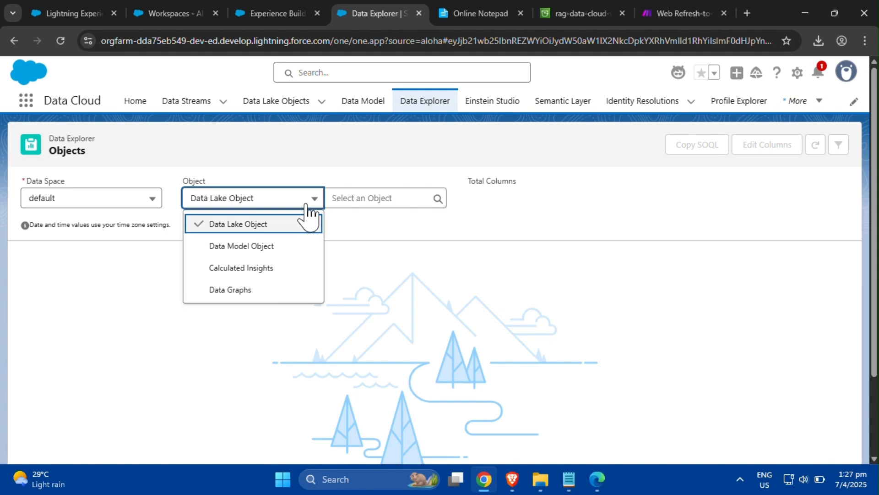
pyautogui.click(303, 247)
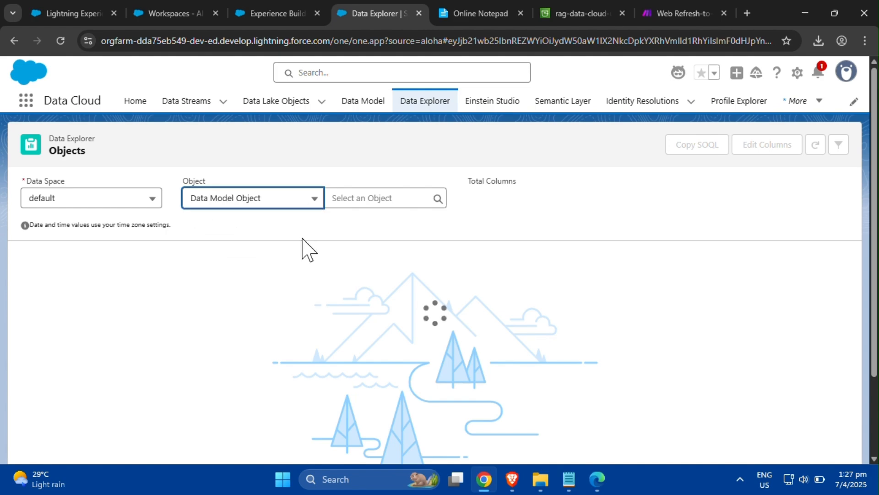
pyautogui.click(374, 200)
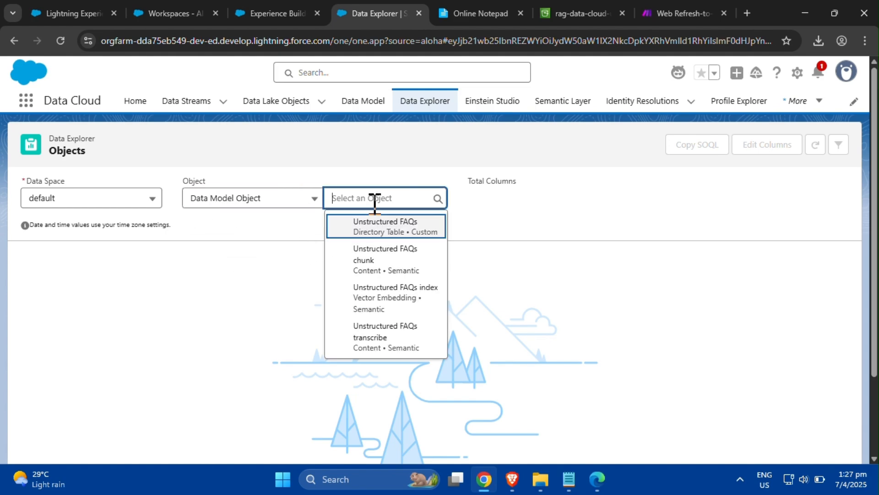
pyautogui.click(377, 229)
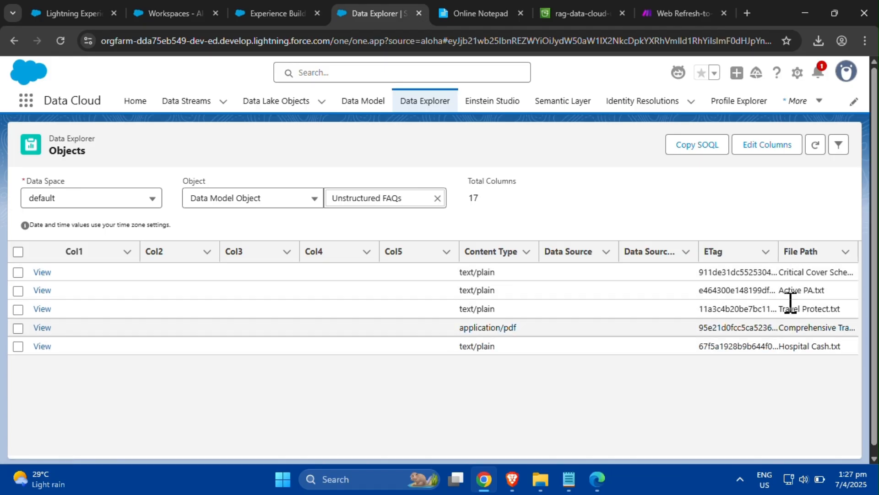
# - Switch the explorer to the Unstructured FAQs chunk object and scroll through its chunk records
pyautogui.click(437, 198)
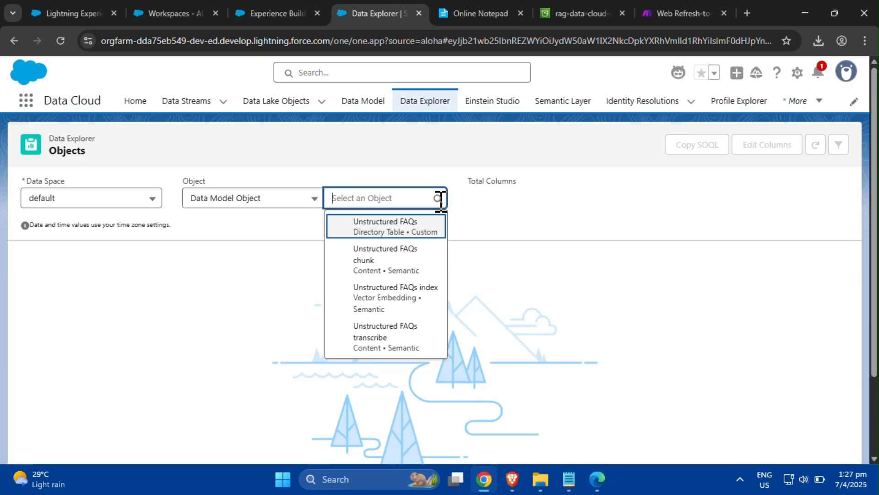
pyautogui.click(425, 256)
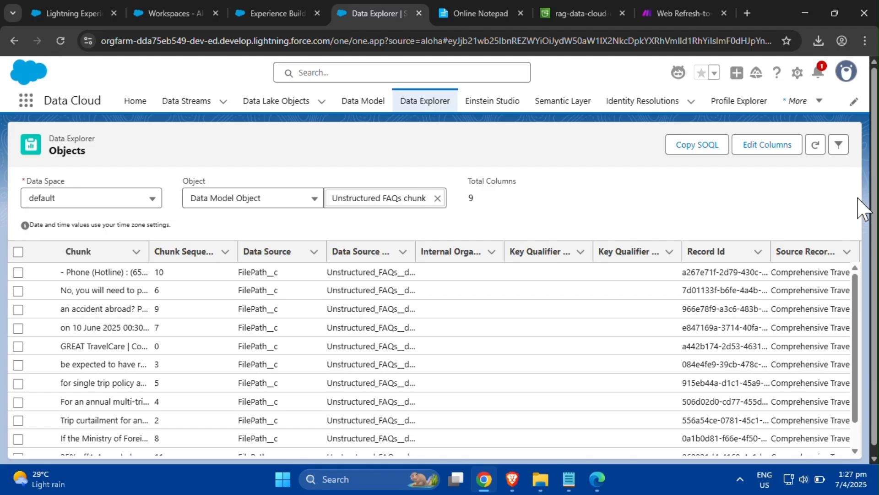
pyautogui.scroll(-1, 860, 298)
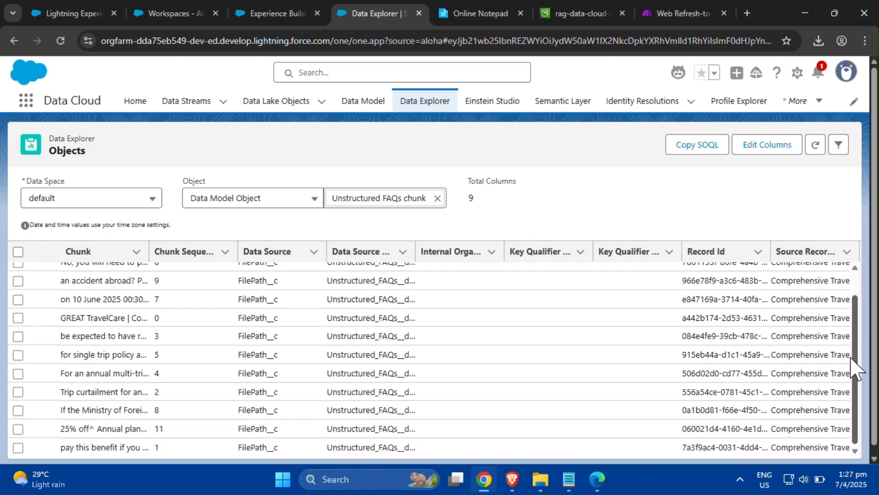
pyautogui.scroll(1, 857, 245)
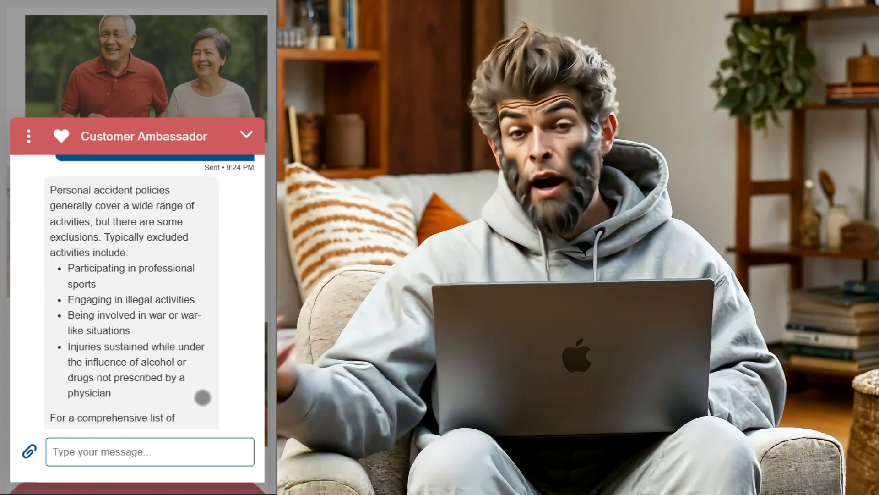
# - Ask the Customer Ambassador chat "Does the policy cover hospitalization expenses?"
pyautogui.write('Does the policy cover ho')
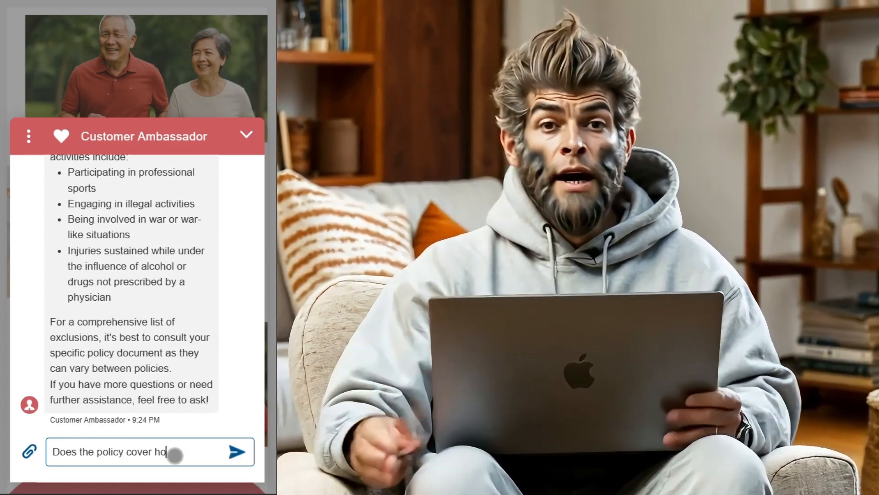
pyautogui.write('spitalization expenses?')
pyautogui.press('Return')
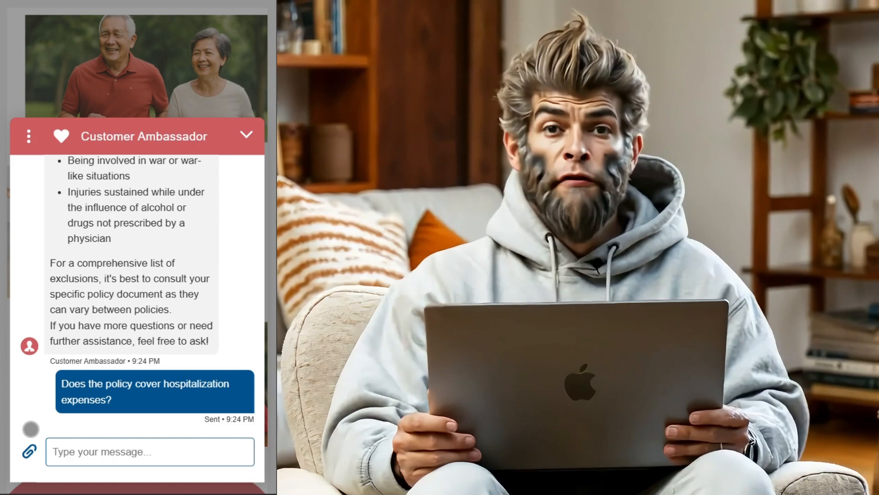